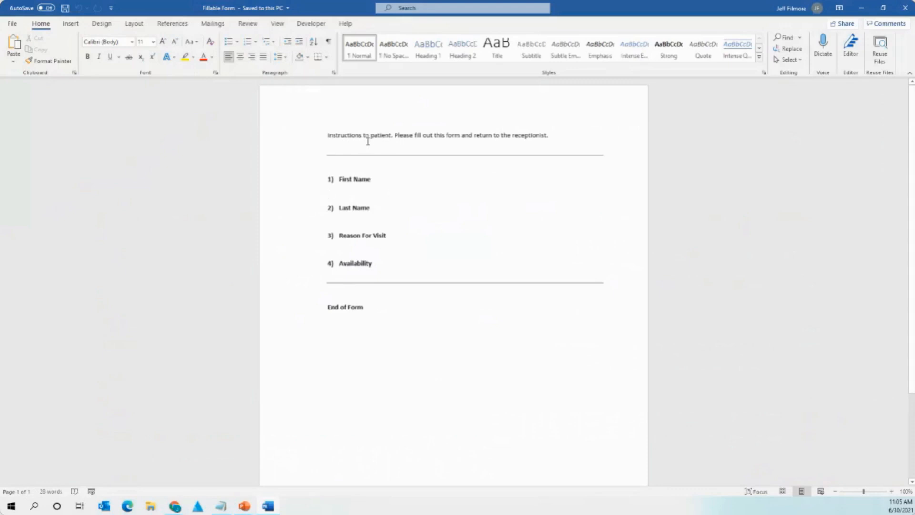
Delete words from the question labels, then undo to restore First Name, Last Name and Availability.
double_click(355, 178)
click(361, 192)
click(358, 179)
drag(371, 180, 354, 263)
key(Delete)
key(Delete)
key(Delete)
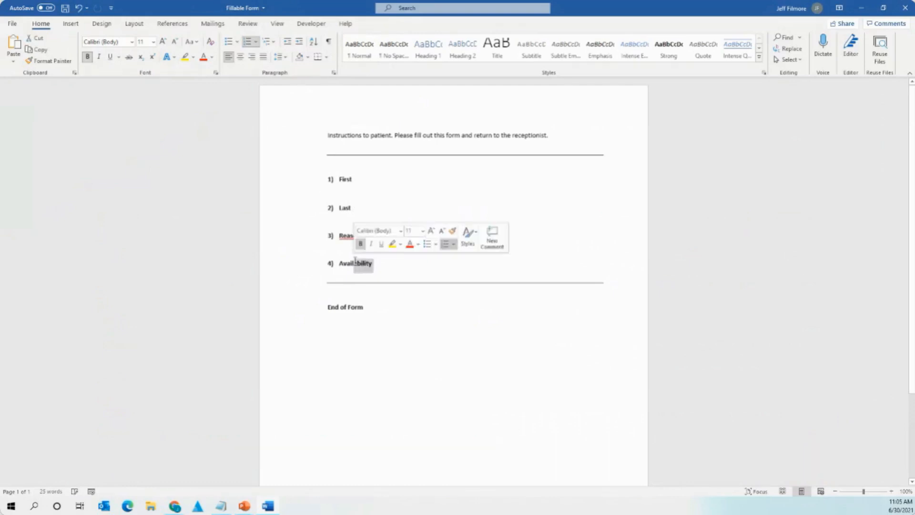
key(Delete)
key(ctrl+z)
key(ctrl+z)
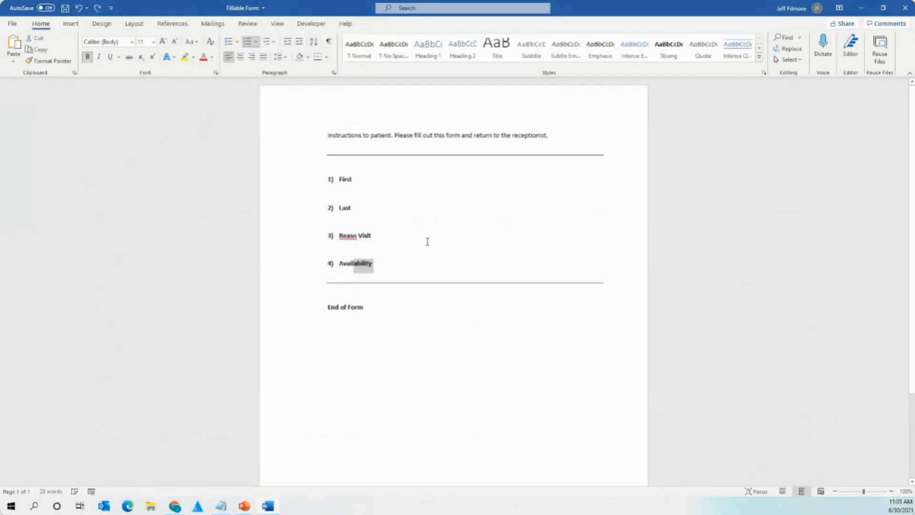
key(ctrl+z)
key(ctrl+z)
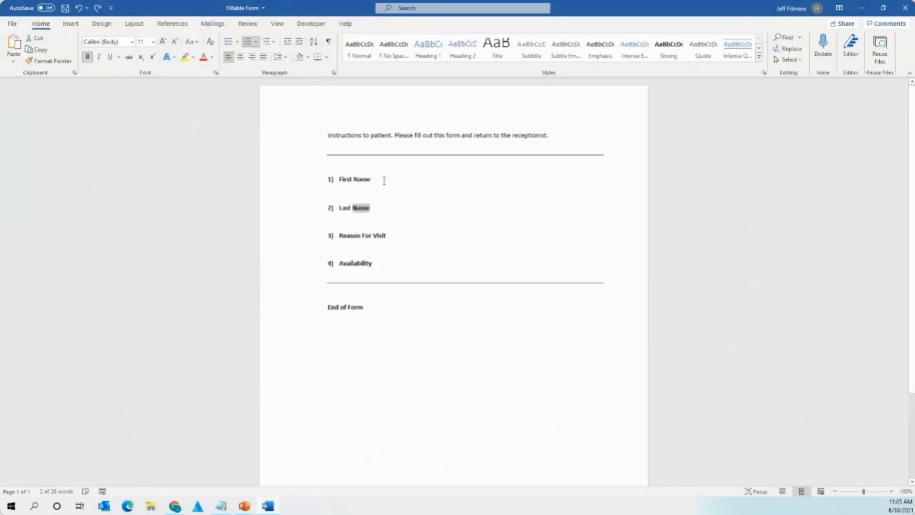
click(381, 184)
click(379, 192)
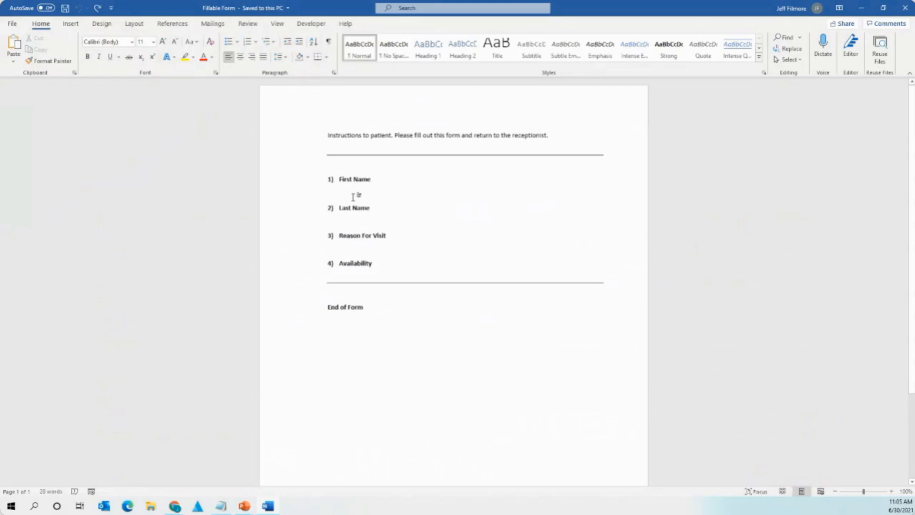
Insert rich text content controls under First Name, Last Name and Reason For Visit.
click(315, 28)
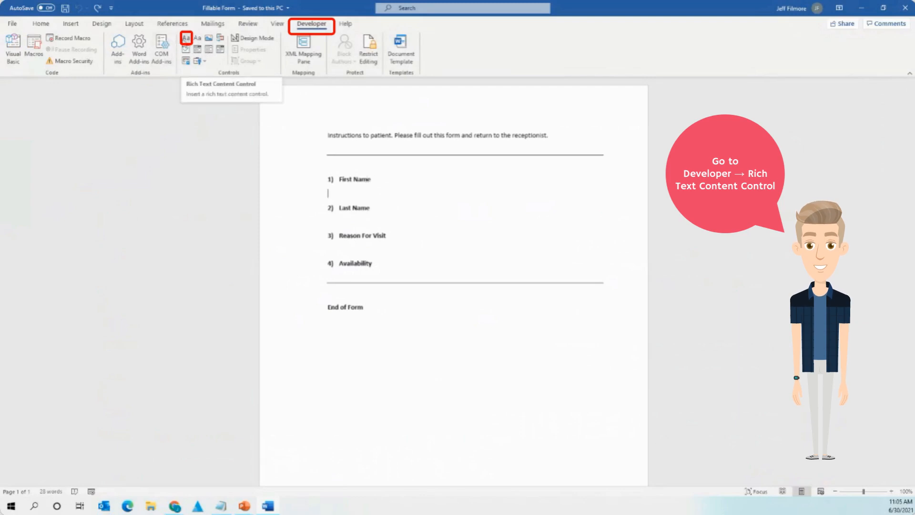
click(186, 37)
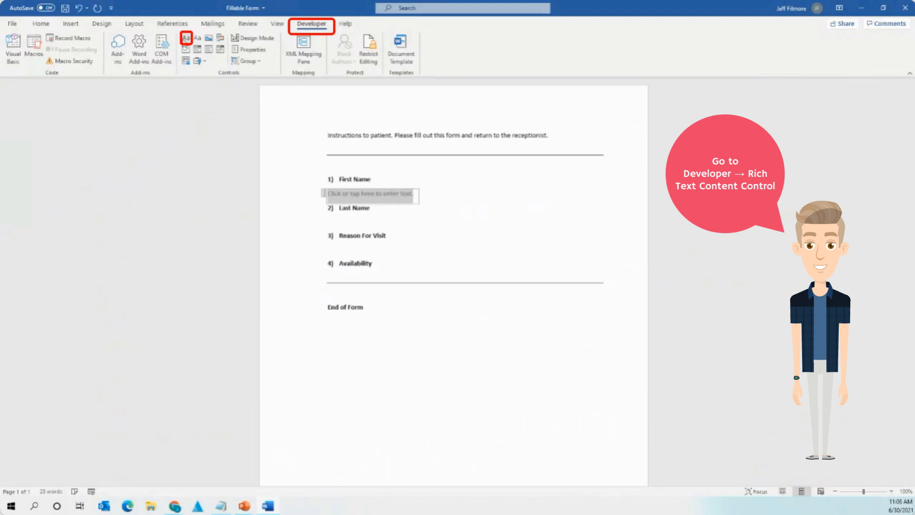
click(342, 219)
click(185, 39)
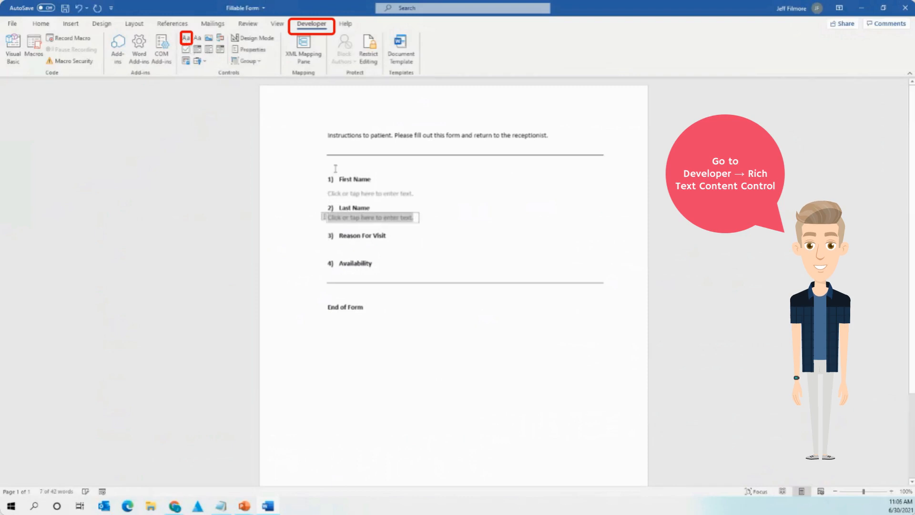
click(362, 246)
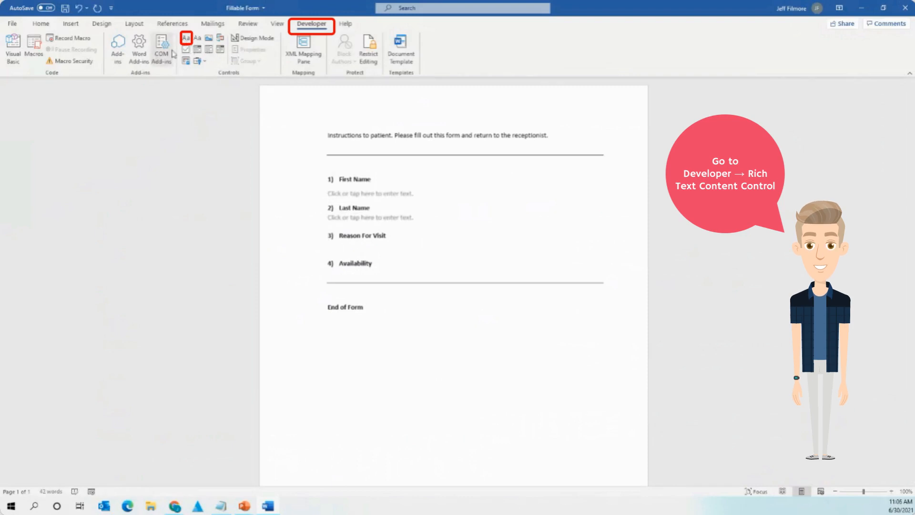
click(186, 37)
Add a new line under Availability, insert a rich text control there, and remove its 5) numbering.
click(357, 274)
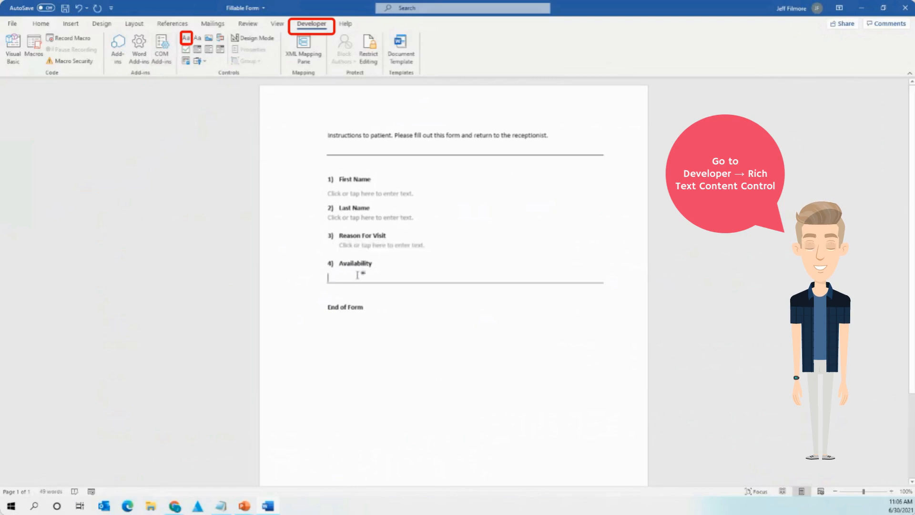
key(Return)
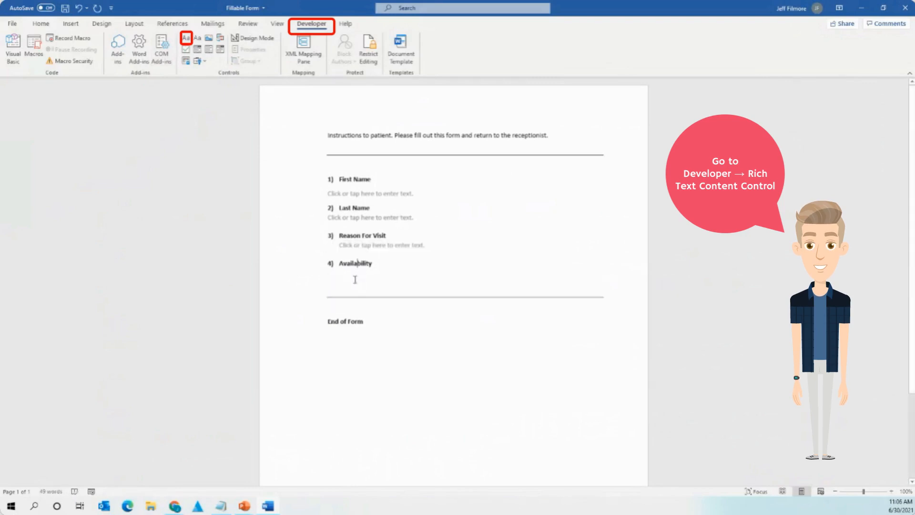
key(Return)
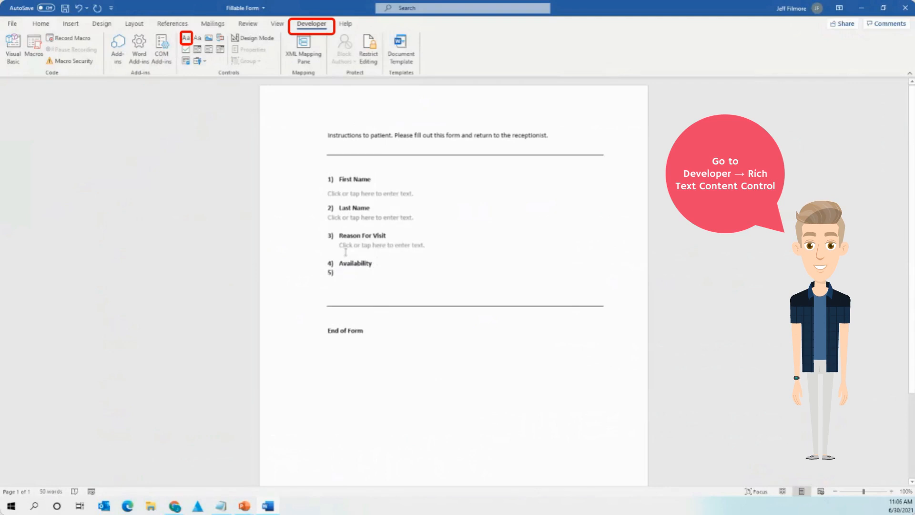
click(185, 38)
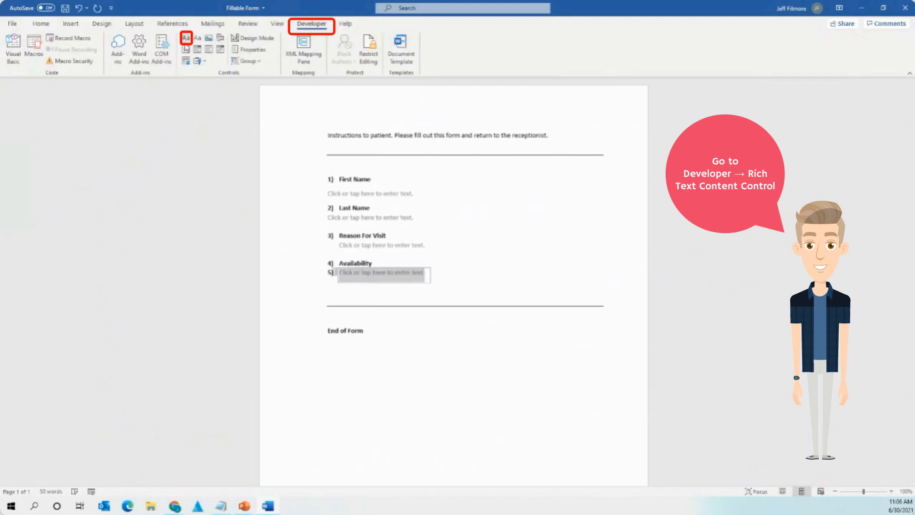
click(330, 274)
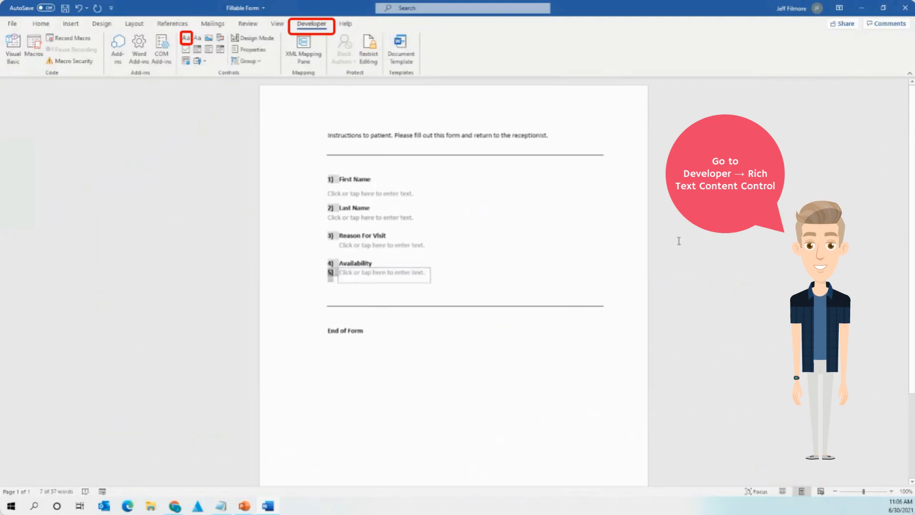
key(Left)
key(Left)
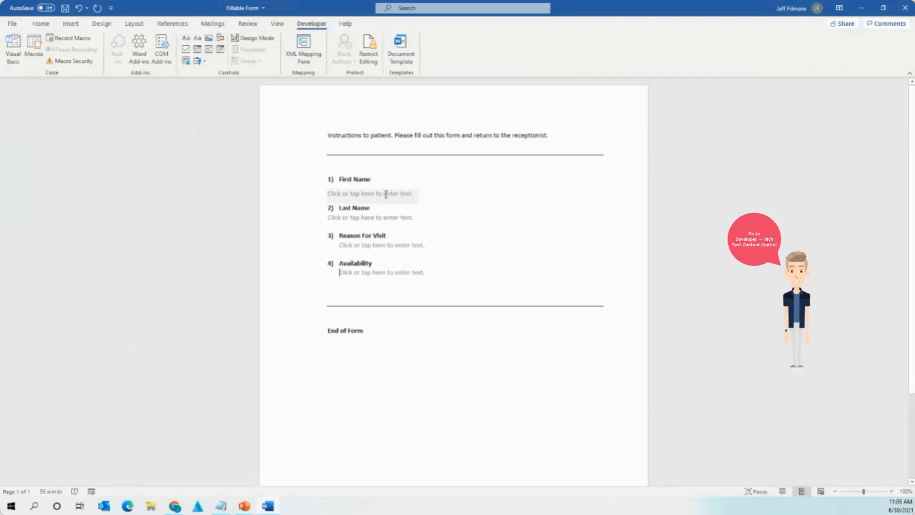
Open the Restrict Editing pane.
click(386, 194)
click(495, 176)
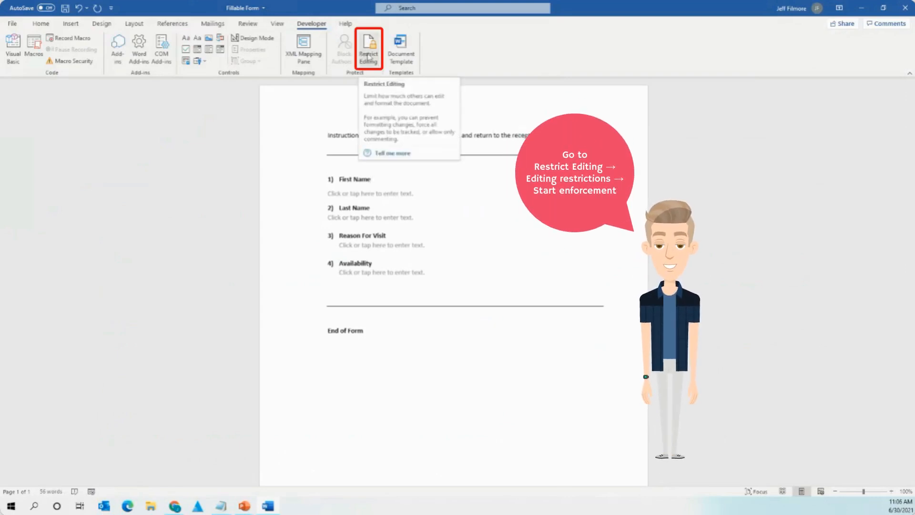
click(368, 56)
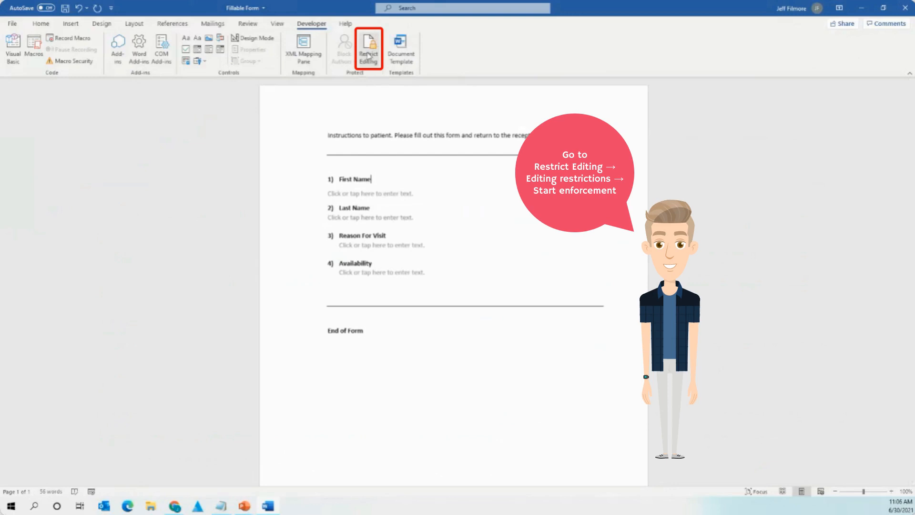
click(368, 56)
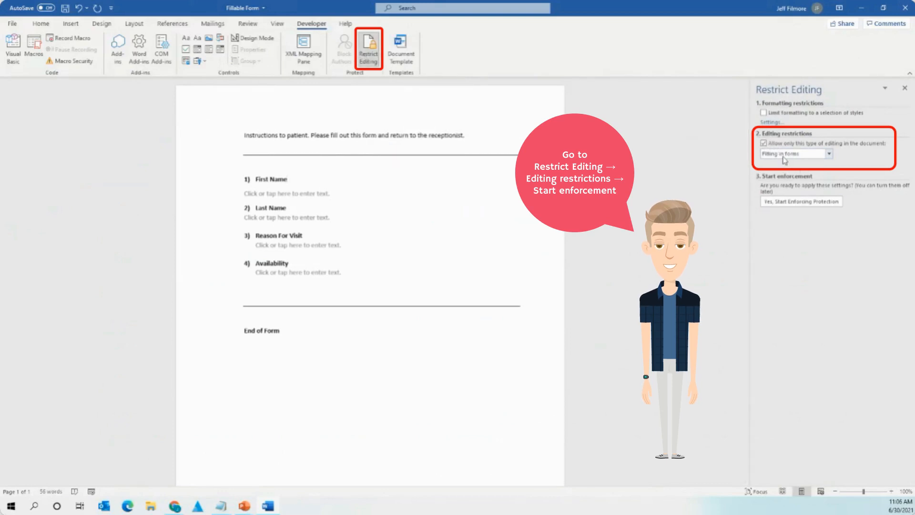
Start enforcing fill-in-forms-only protection, entering and confirming the document password.
click(794, 206)
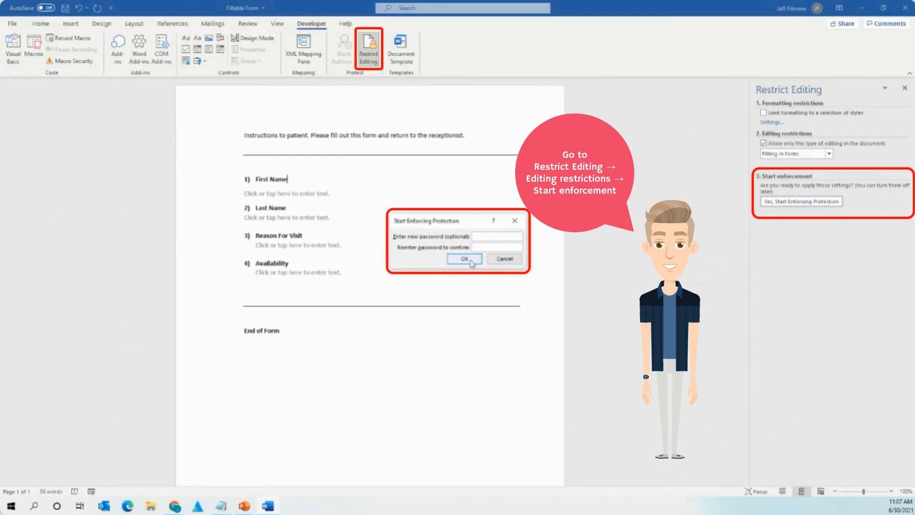
text(123456)
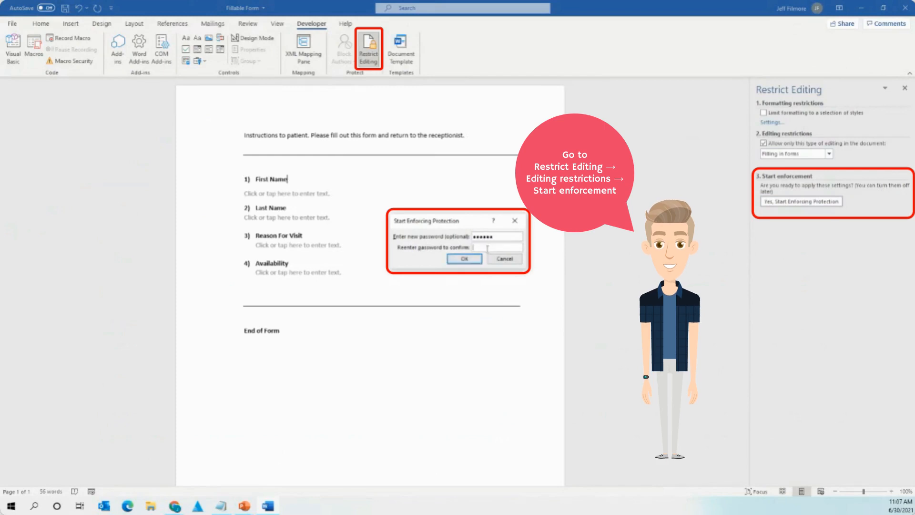
text(123456)
click(468, 260)
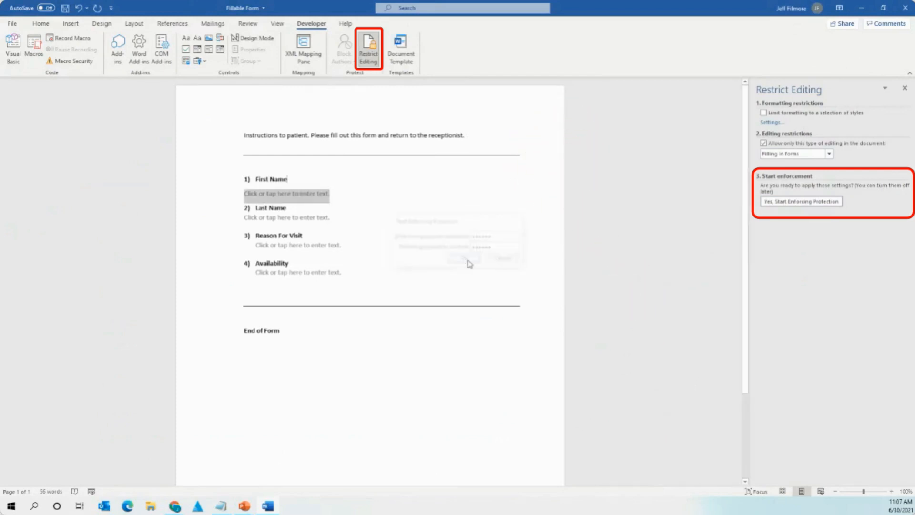
click(434, 271)
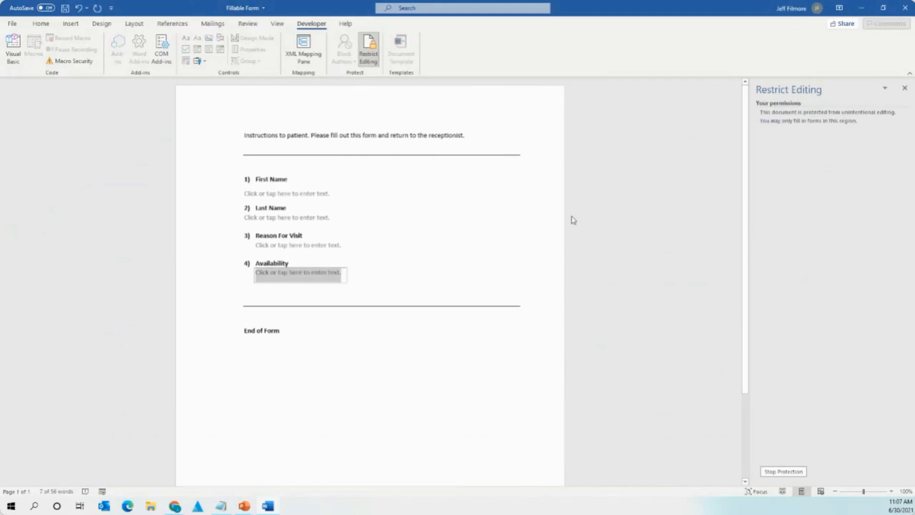
Close the Restrict Editing pane and select the First Name content control.
click(904, 88)
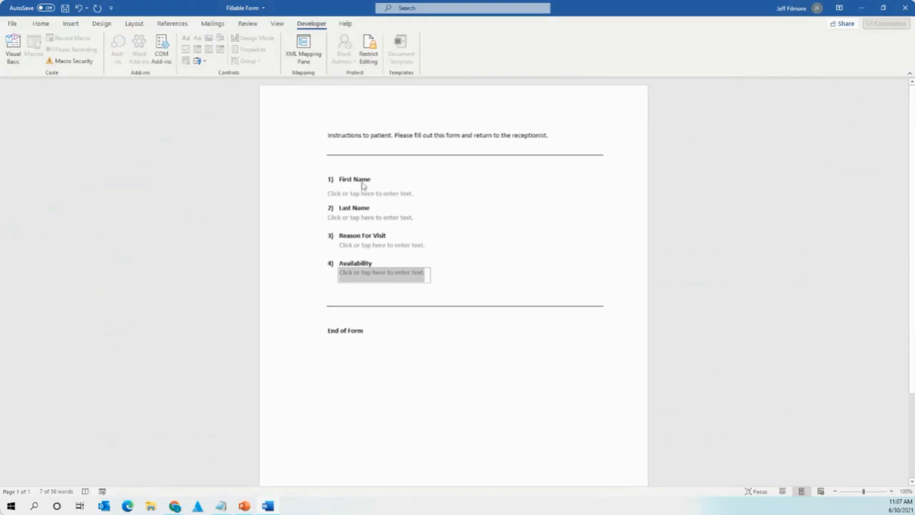
click(402, 328)
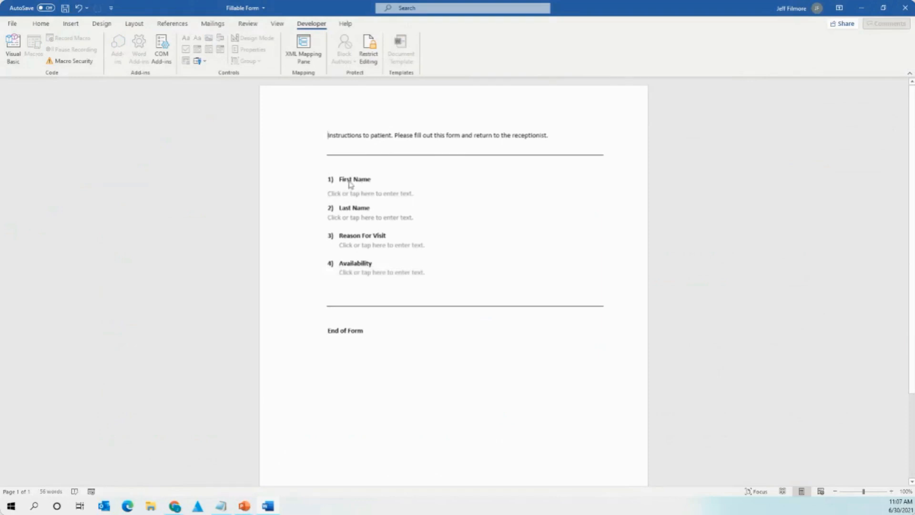
click(350, 186)
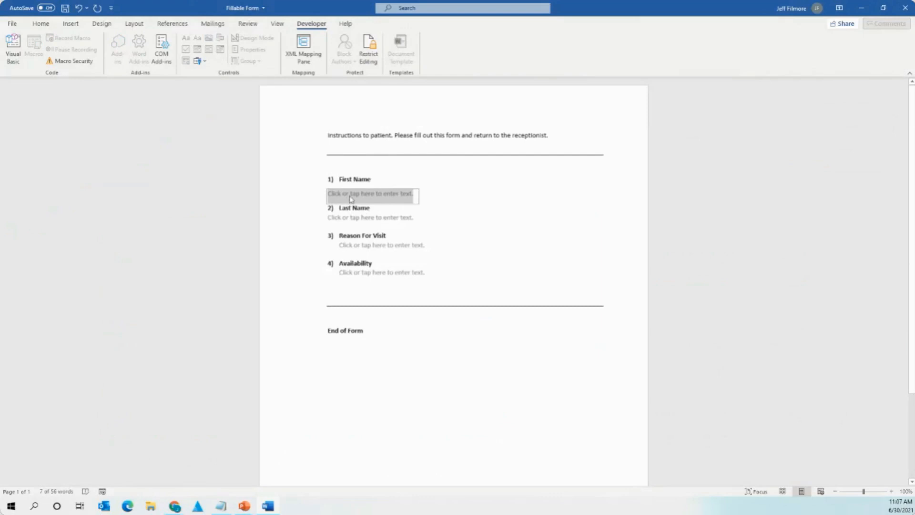
click(574, 215)
click(363, 197)
Type a sample first name in First Name, fixing a typo, then check the other three fields.
text(Joi)
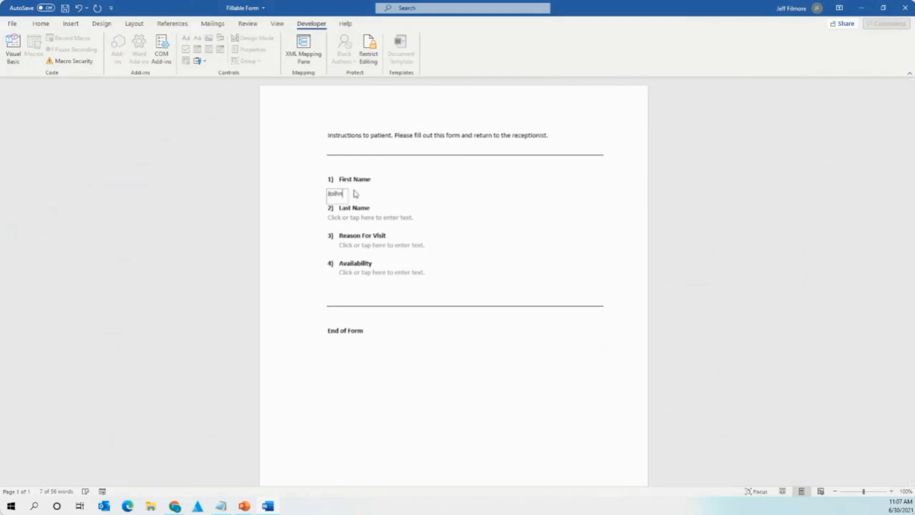
key(BackSpace)
text(hn)
click(368, 219)
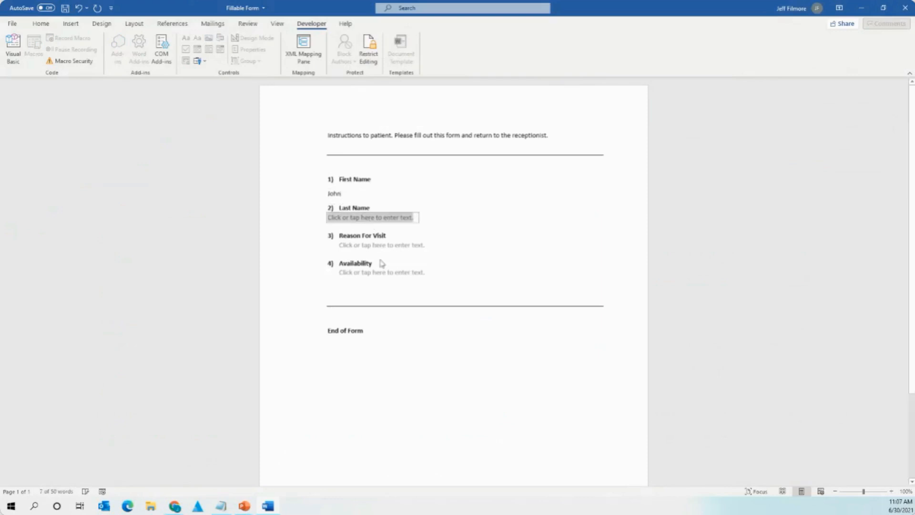
click(376, 244)
click(379, 275)
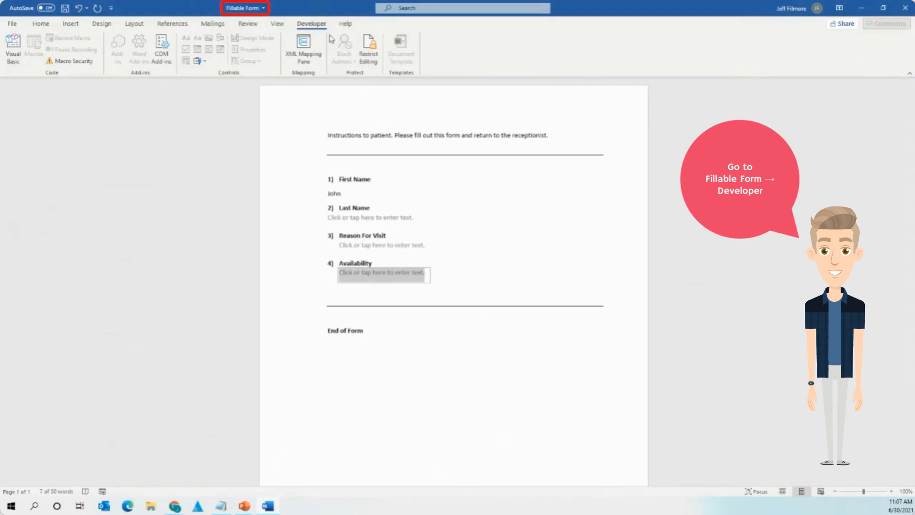
Uncheck Developer under Main Tabs in Customize the Ribbon and confirm with OK.
click(405, 244)
click(378, 220)
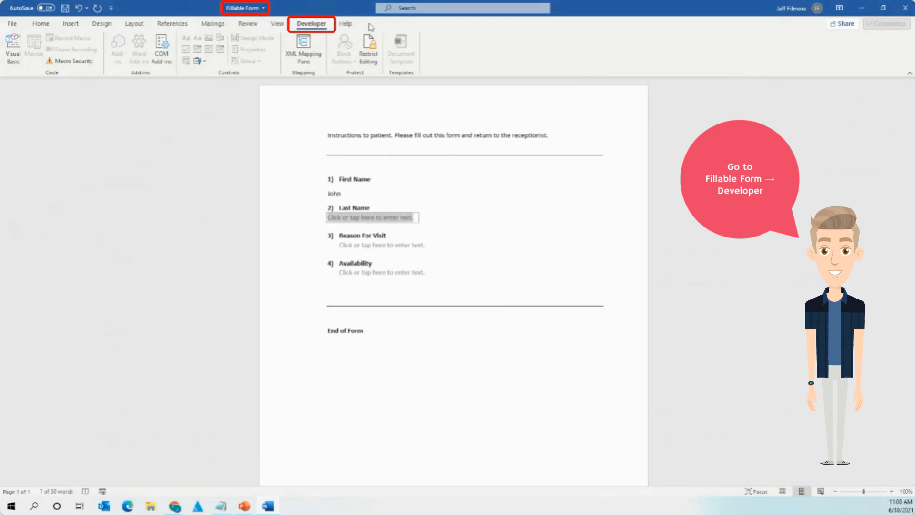
right_click(375, 24)
click(509, 65)
right_click(509, 65)
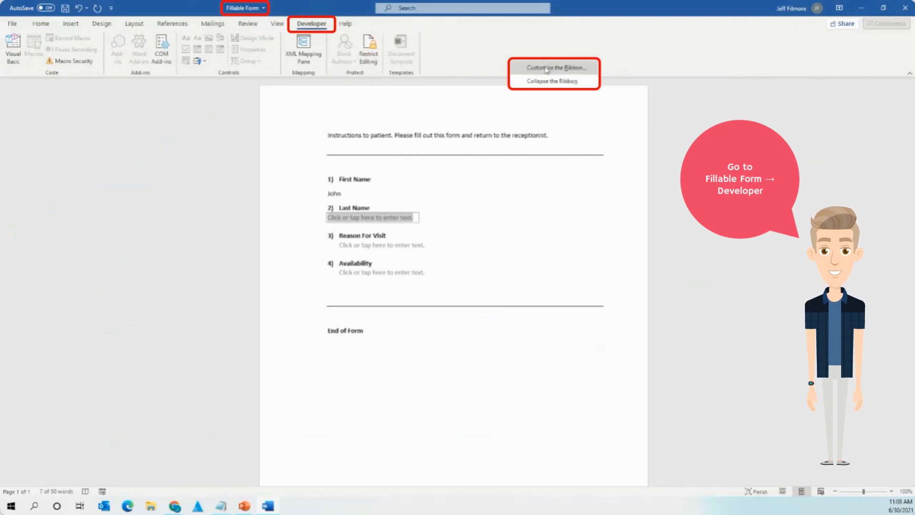
click(546, 70)
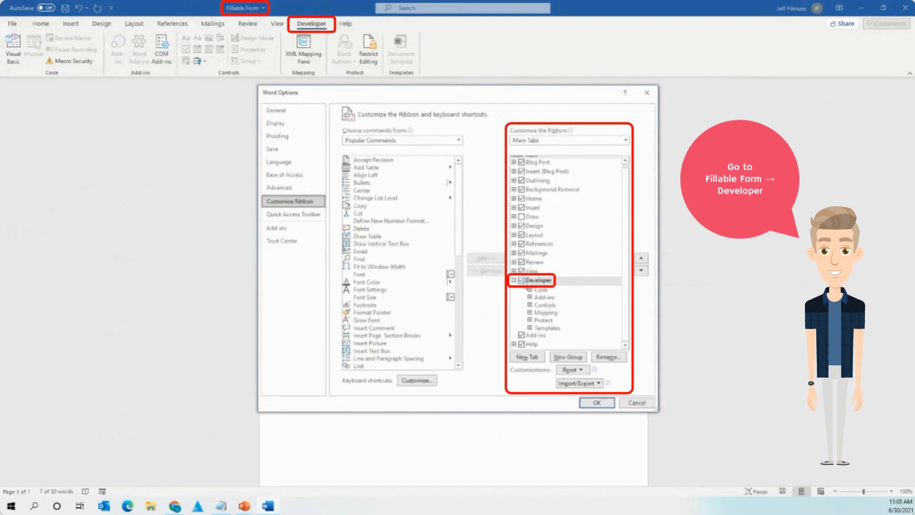
click(522, 281)
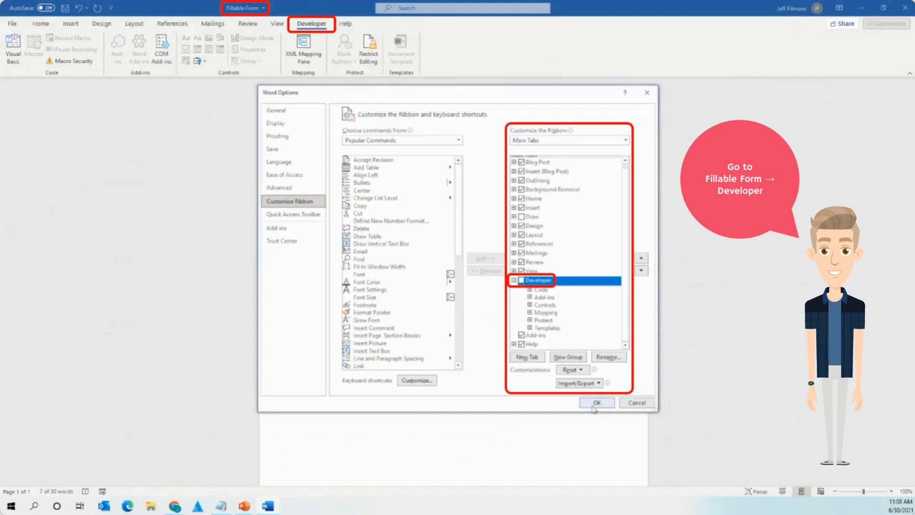
click(596, 402)
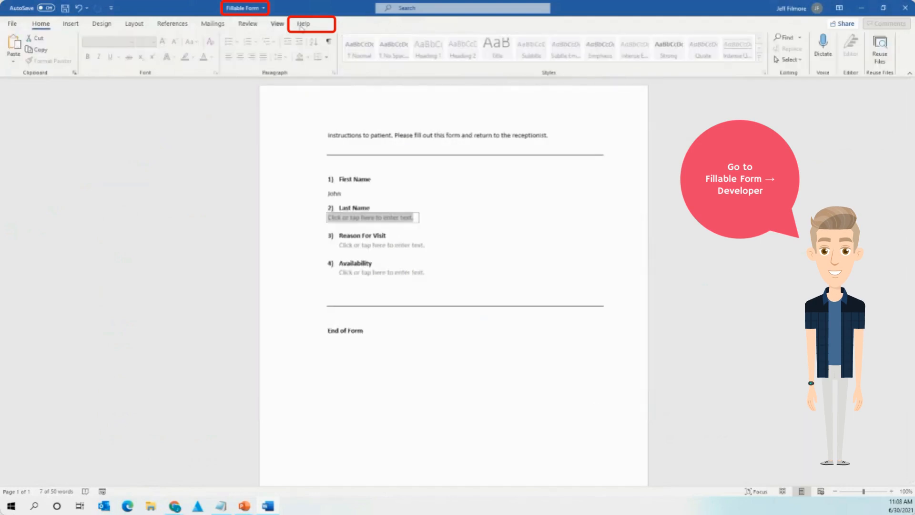
Re-check Developer in Customize the Ribbon, switch to the Developer tab, then close 'Fillable Form'.
right_click(449, 75)
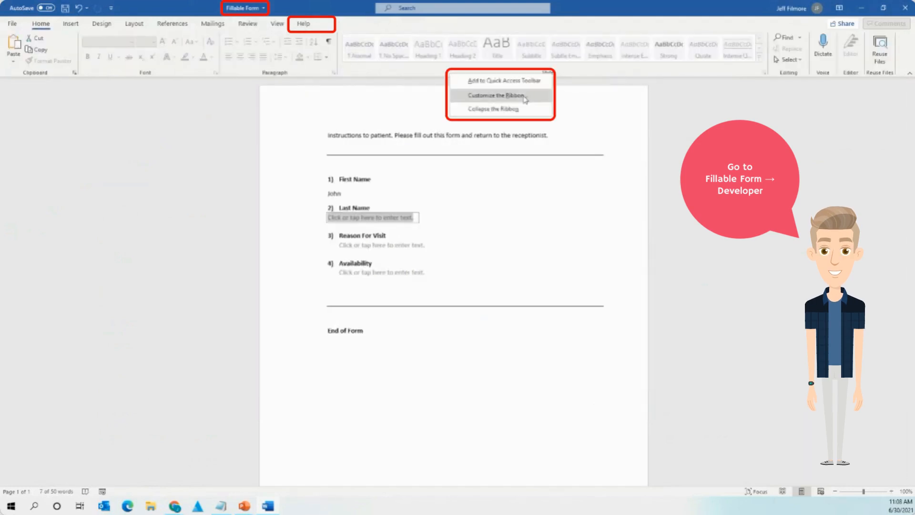
click(523, 96)
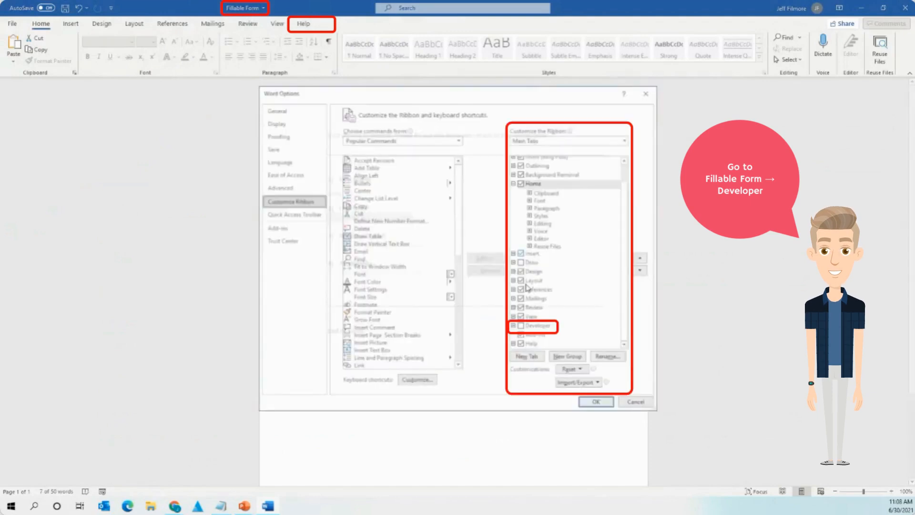
click(520, 327)
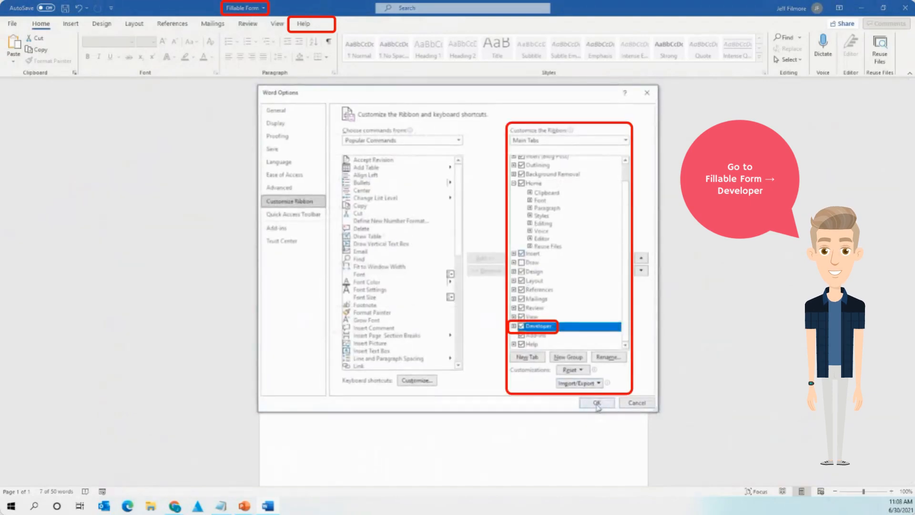
click(597, 402)
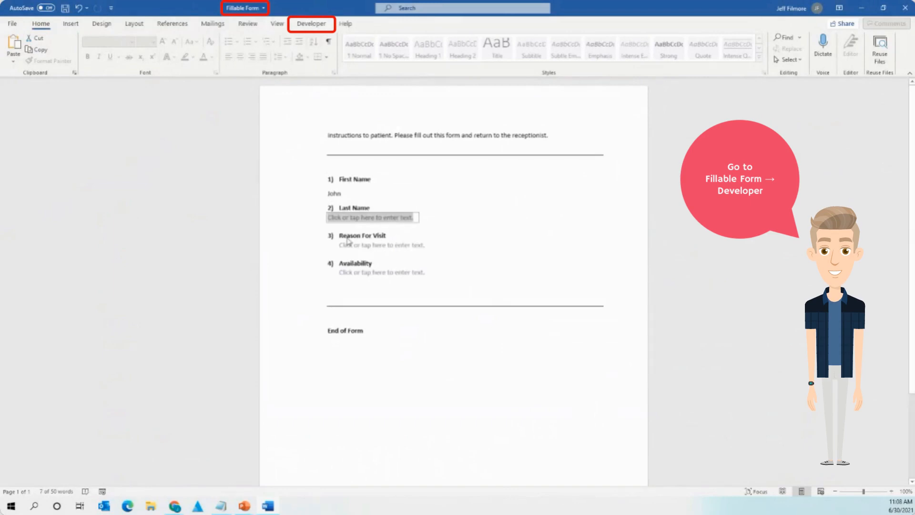
click(307, 21)
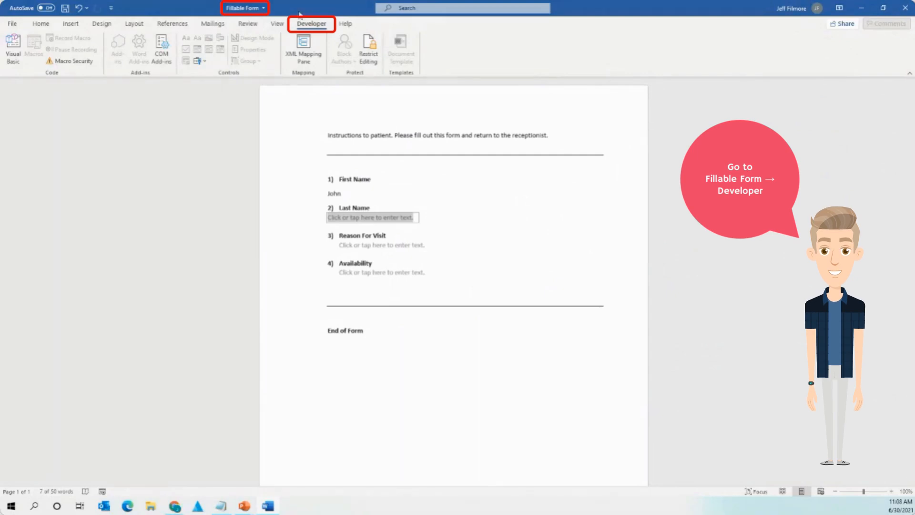
click(905, 8)
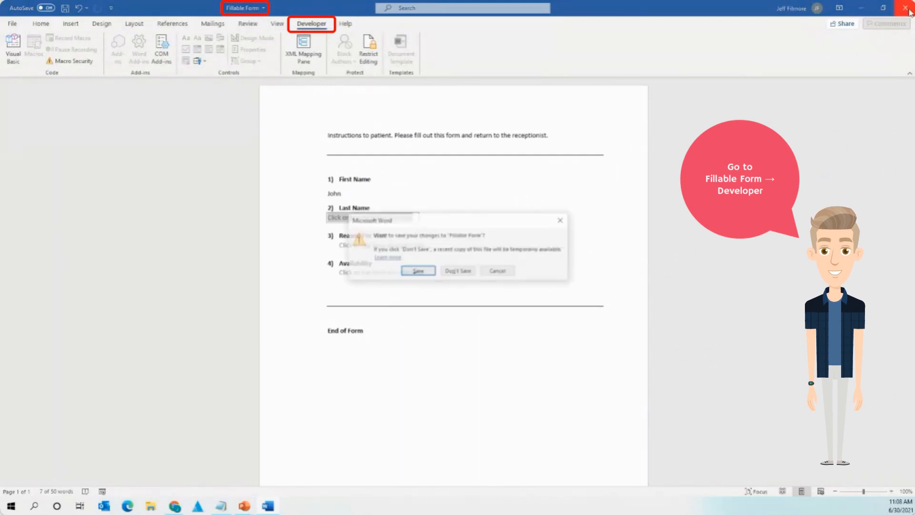
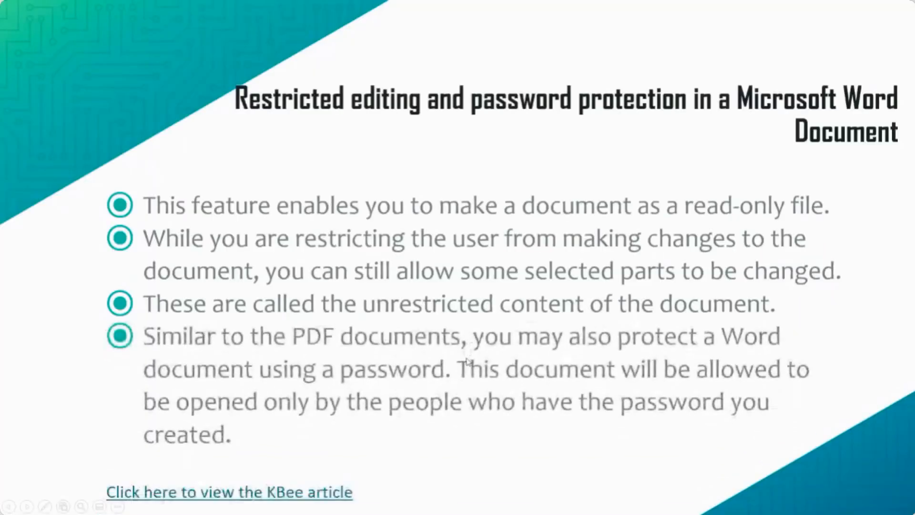
Advance the slideshow past Restrict Editing to the Convert to PDF slide, showing both bullets.
click(388, 265)
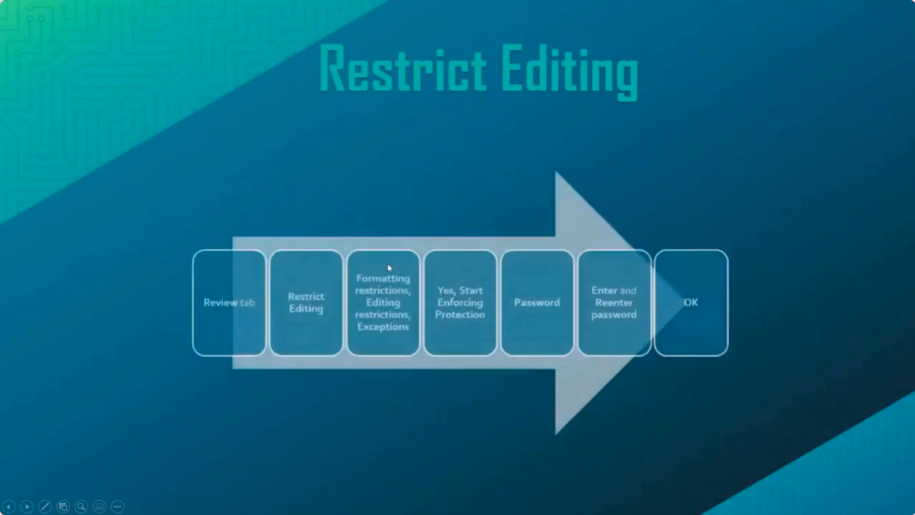
click(395, 203)
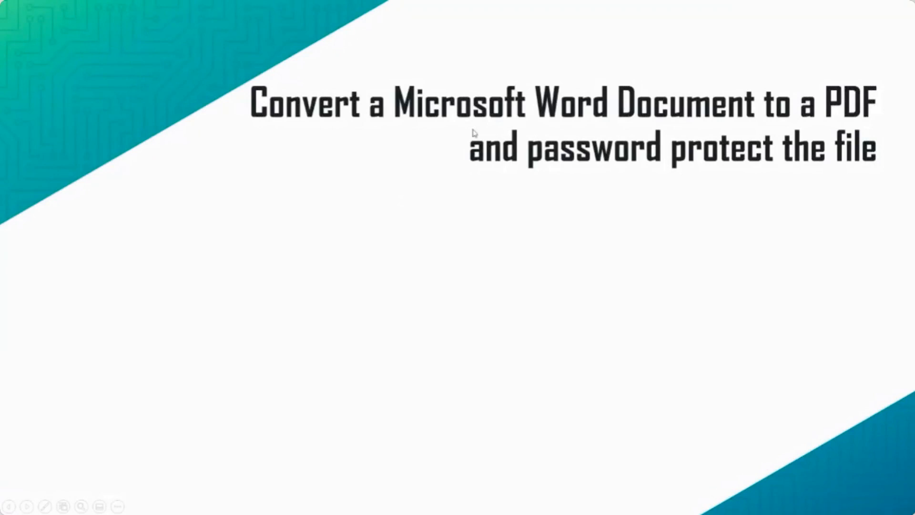
click(478, 175)
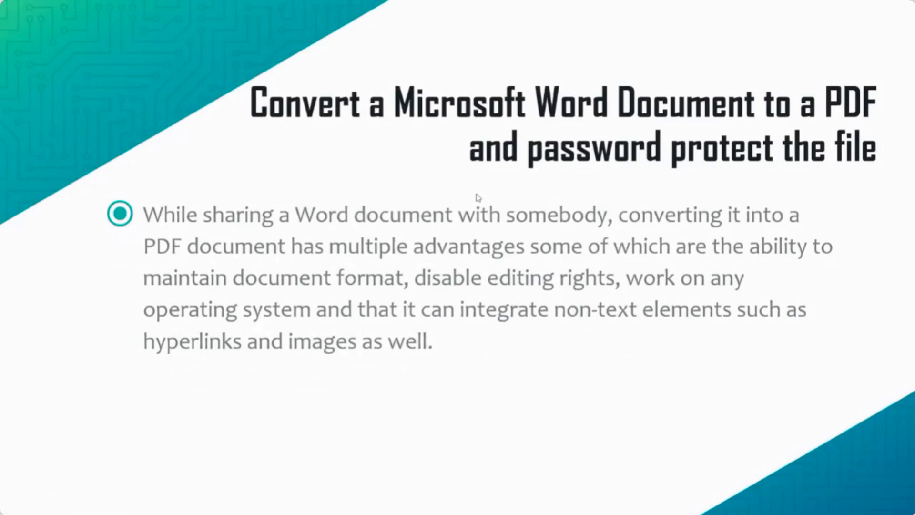
click(543, 193)
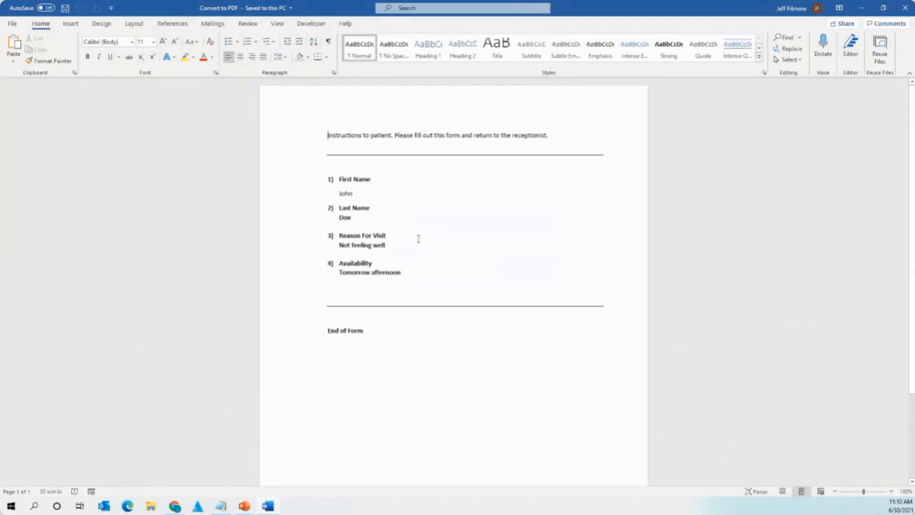
Set the patient form's Save As file type from Word Document to PDF (*.pdf).
click(14, 26)
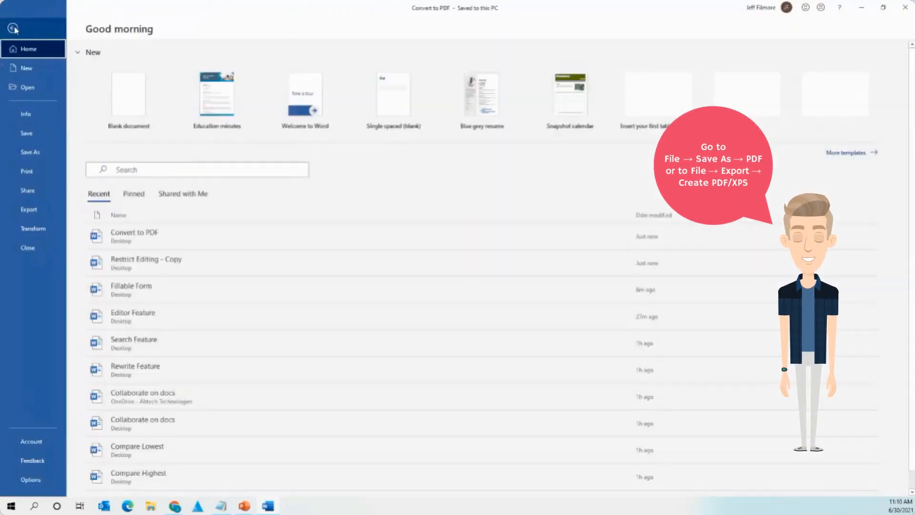
click(37, 153)
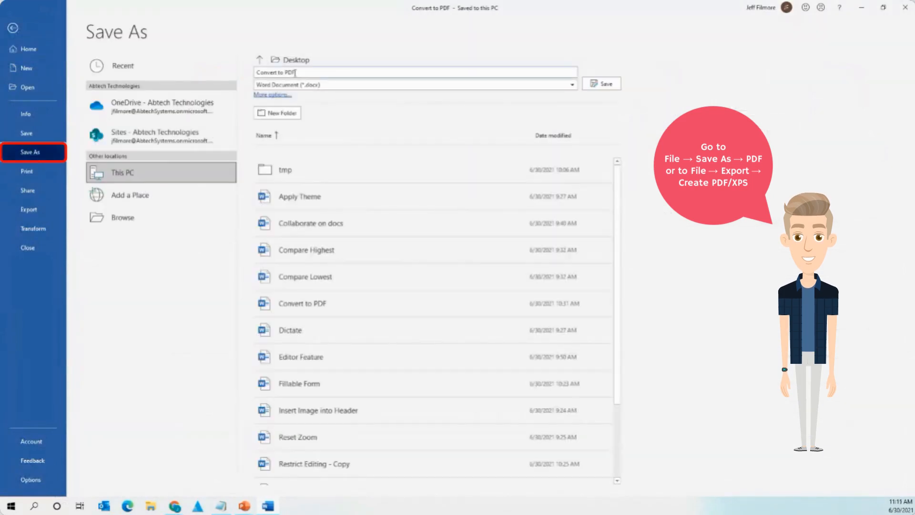
click(318, 87)
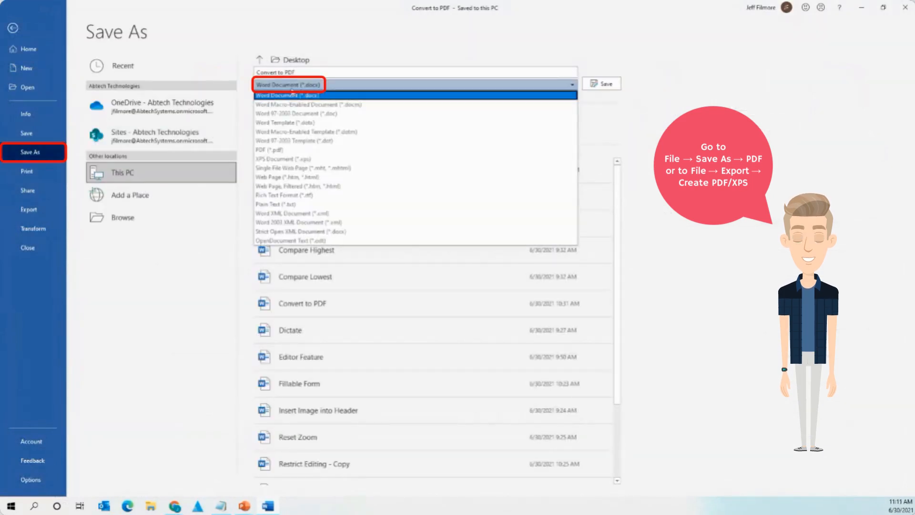
click(301, 94)
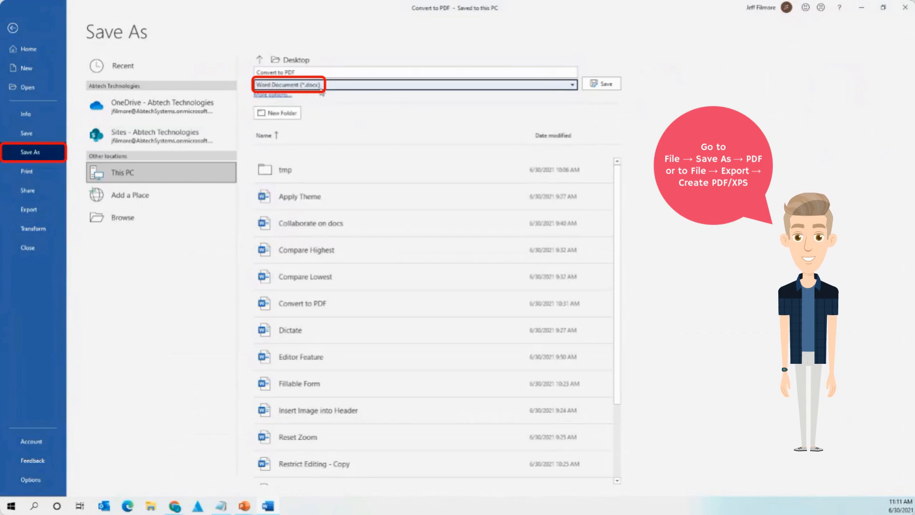
click(320, 88)
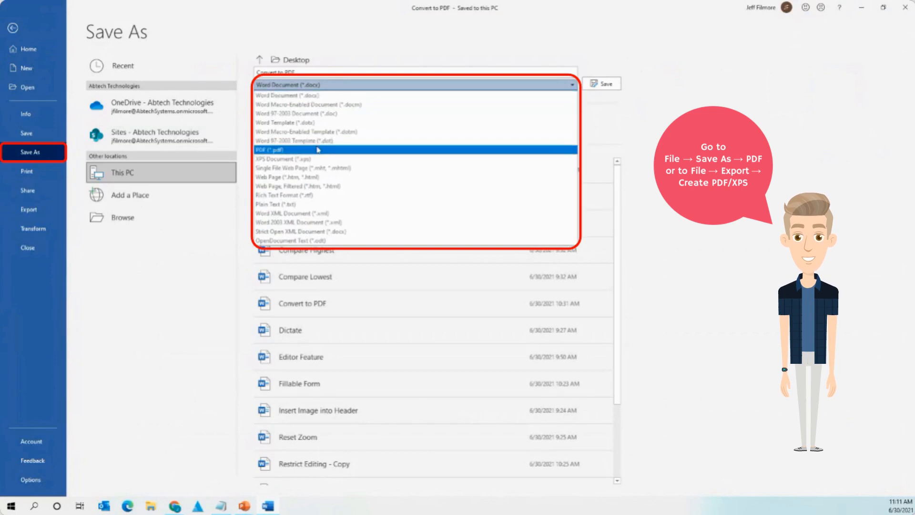
click(317, 150)
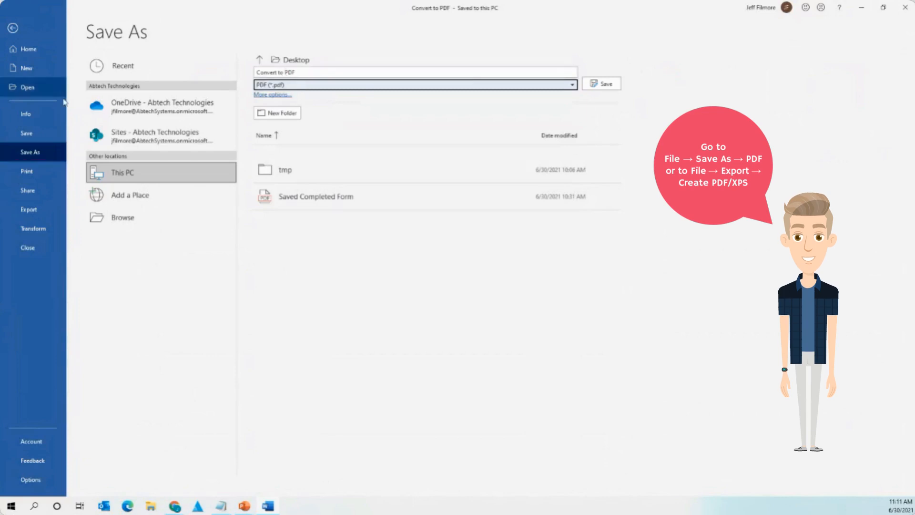
click(46, 215)
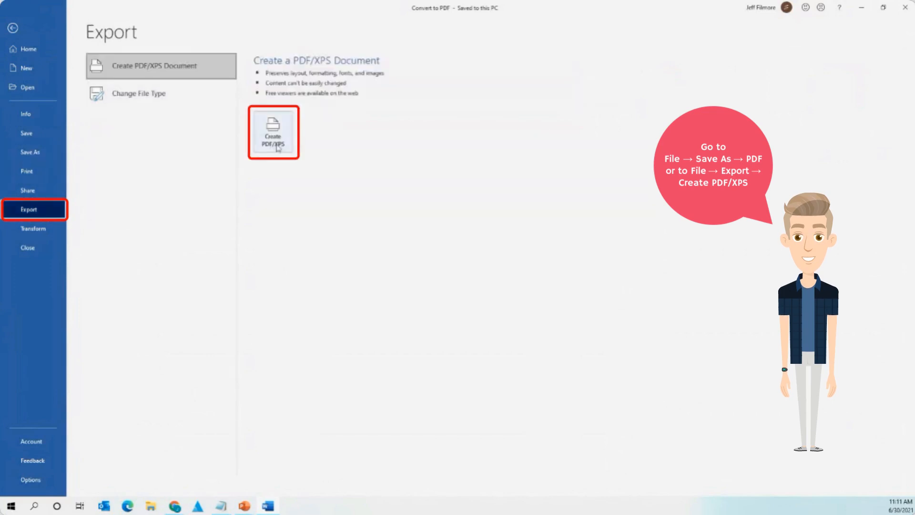
Open Create PDF/XPS, then cancel the Publish as PDF or XPS dialog.
click(278, 148)
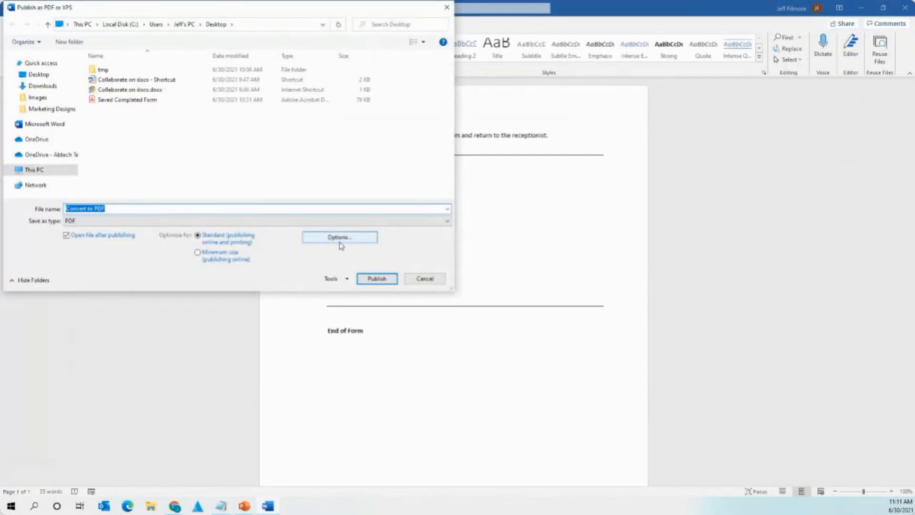
click(425, 279)
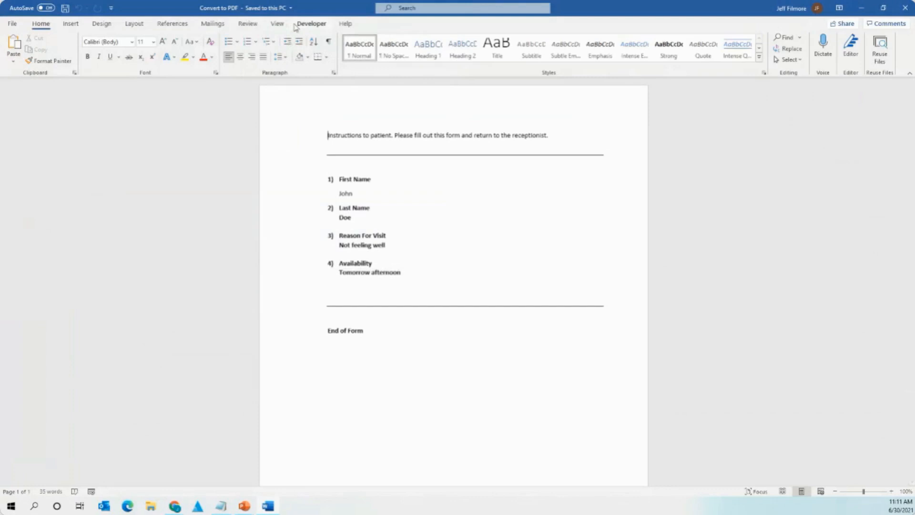
In the Create PDF/XPS options, turn on 'Encrypt the document with a password'.
click(12, 26)
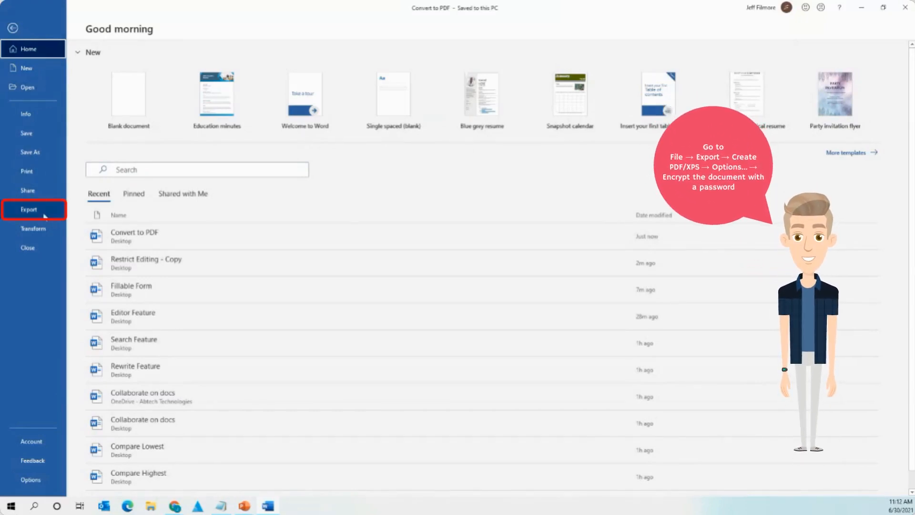
click(27, 216)
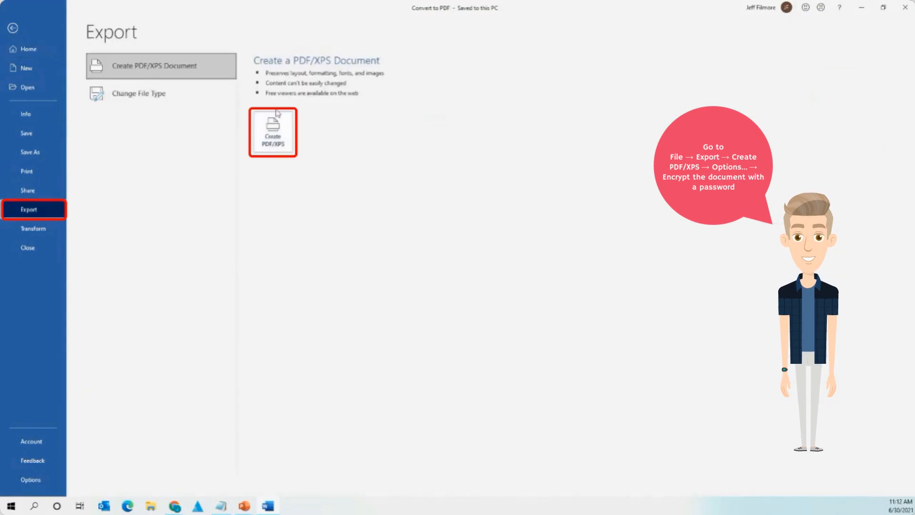
click(276, 139)
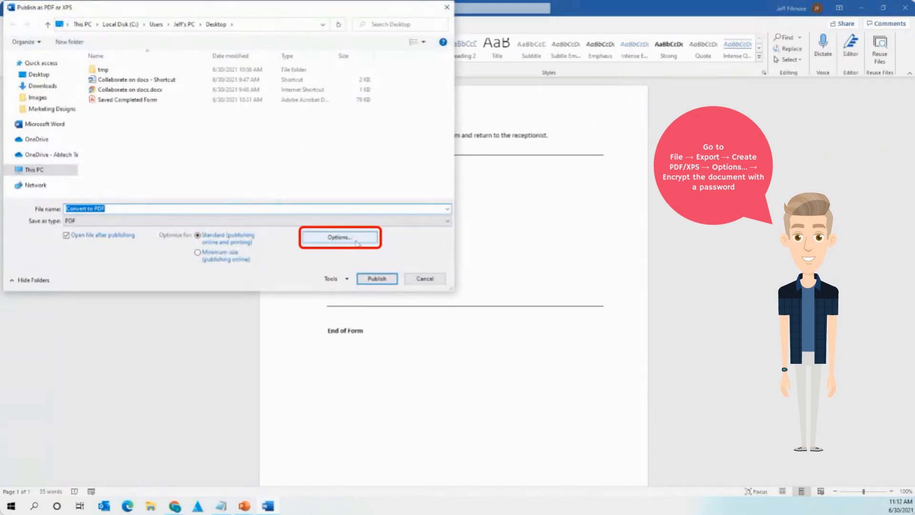
click(357, 244)
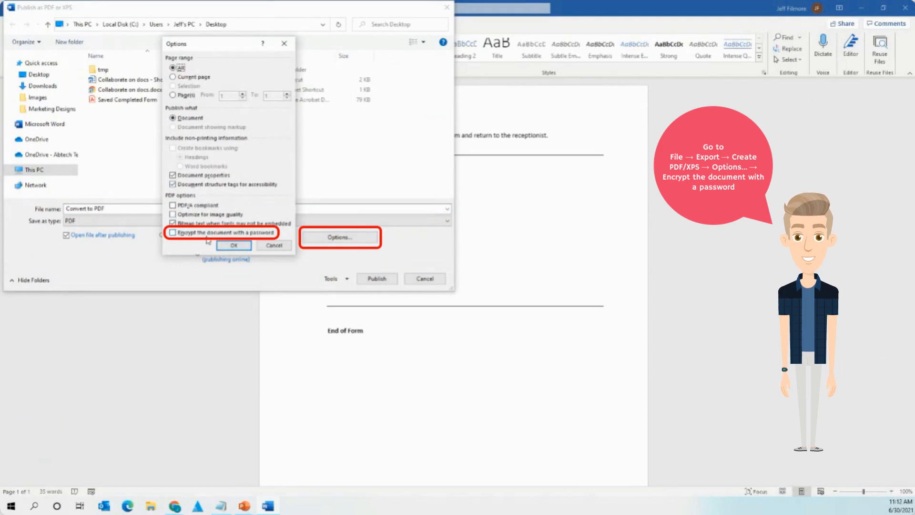
click(184, 233)
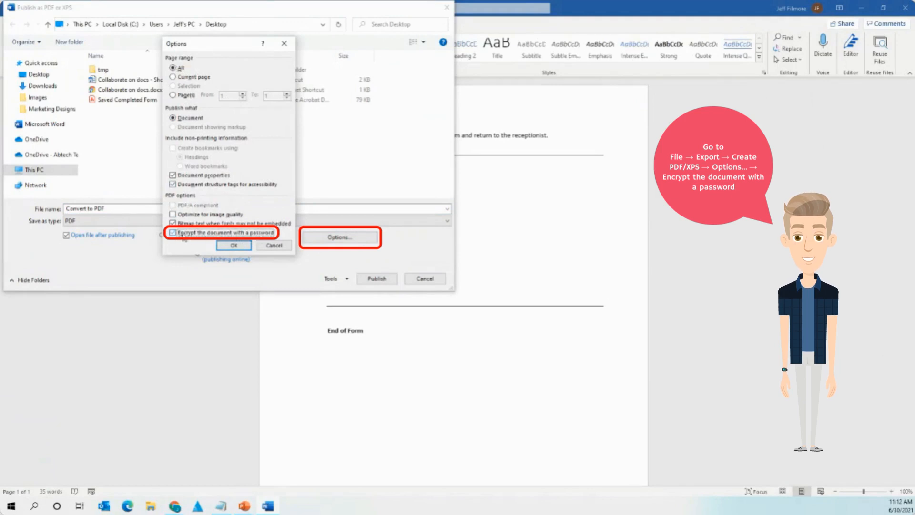
Enter and confirm the encryption password for the PDF.
click(242, 246)
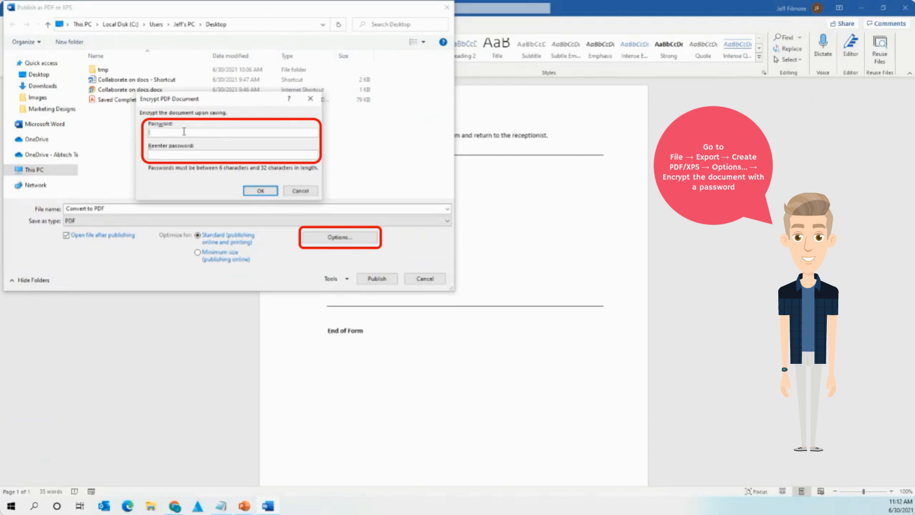
text(********)
click(259, 191)
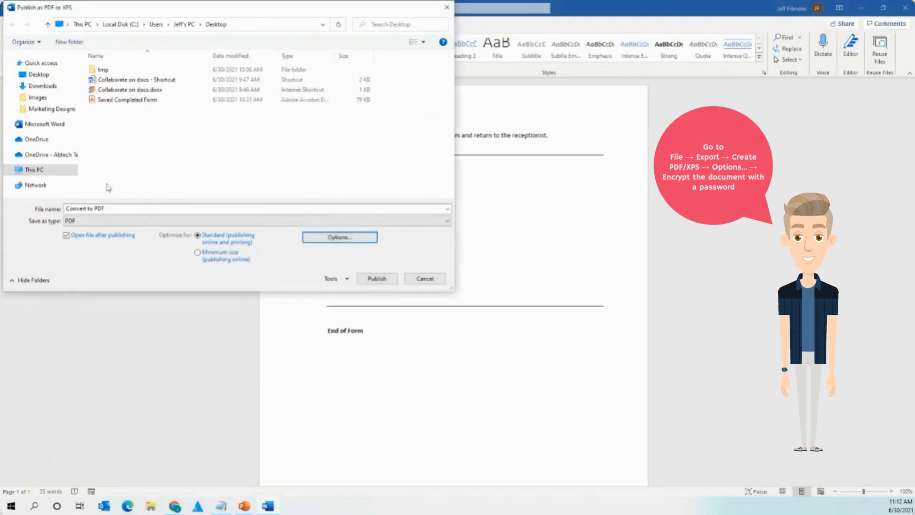
Name the file 'password protected PDF' and publish the encrypted form.
triple_click(109, 208)
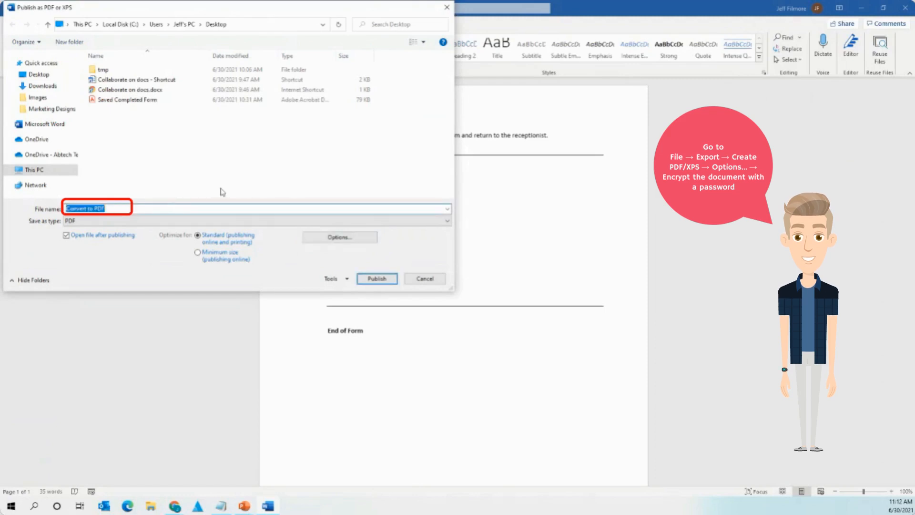
text(password protected )
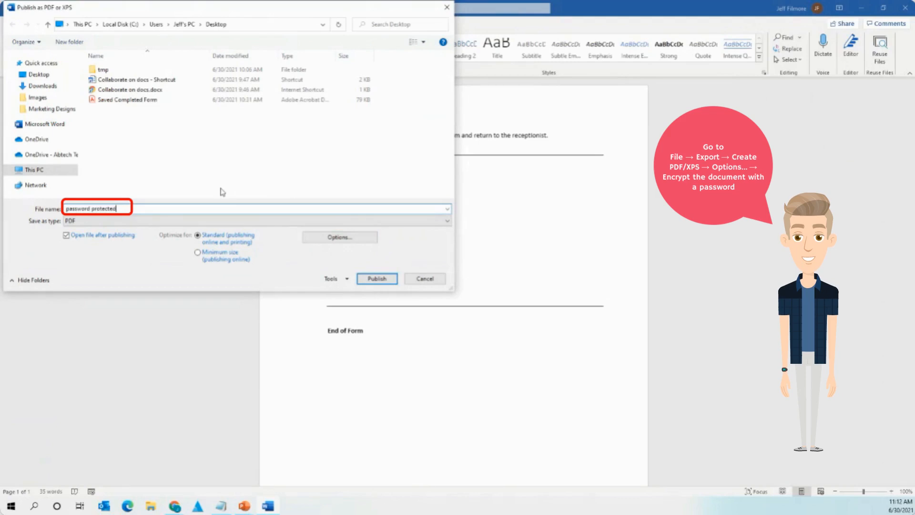
text(PDF)
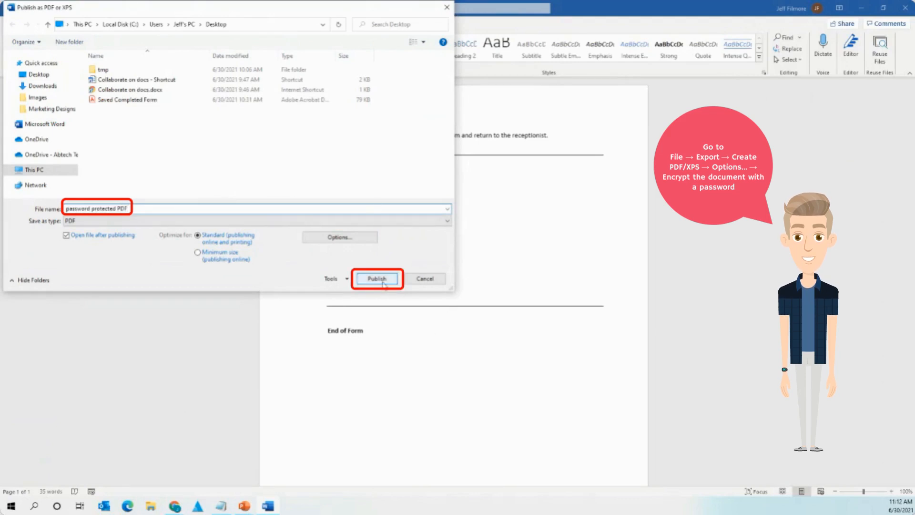
click(384, 284)
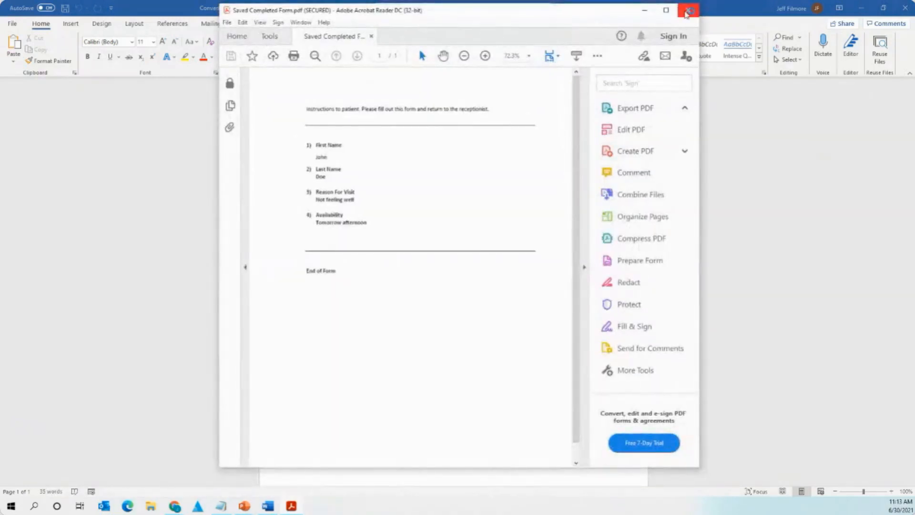
Confirm the PDF asks for a password, cancel the prompt, and close Acrobat Reader and Word.
click(689, 14)
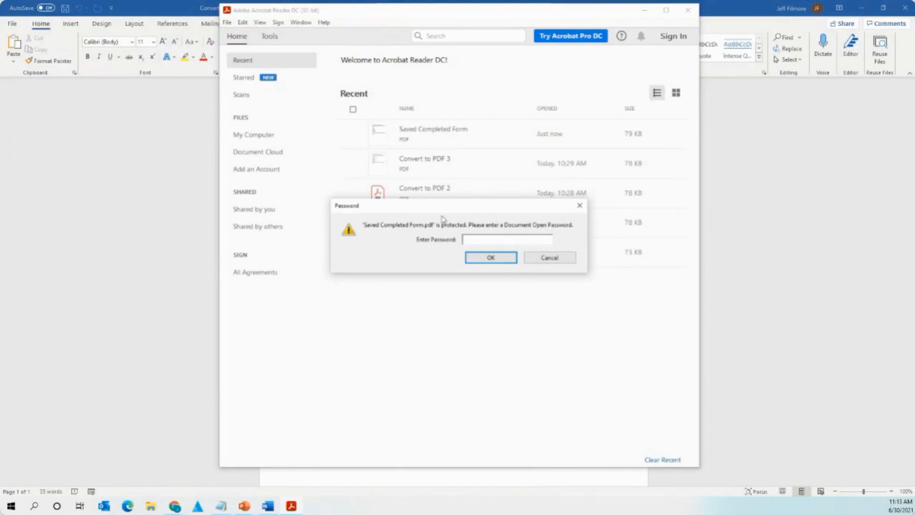
drag(425, 205, 441, 142)
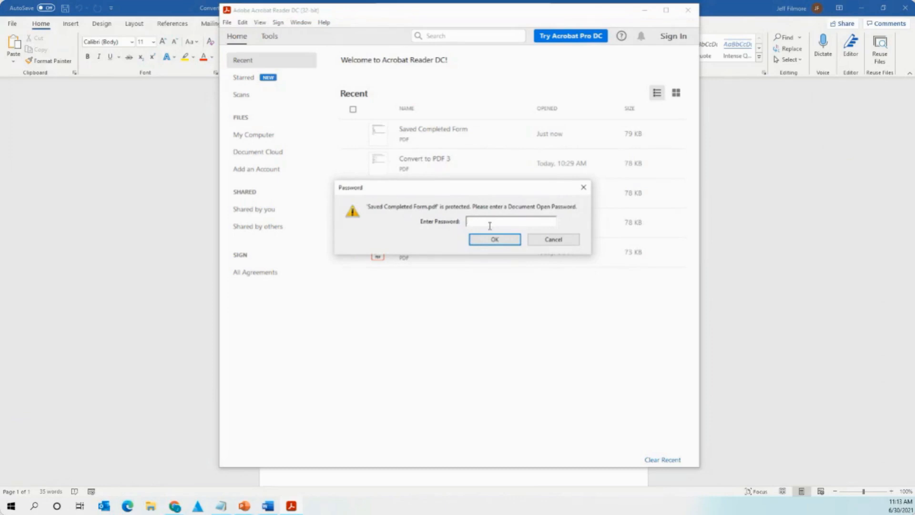
click(564, 241)
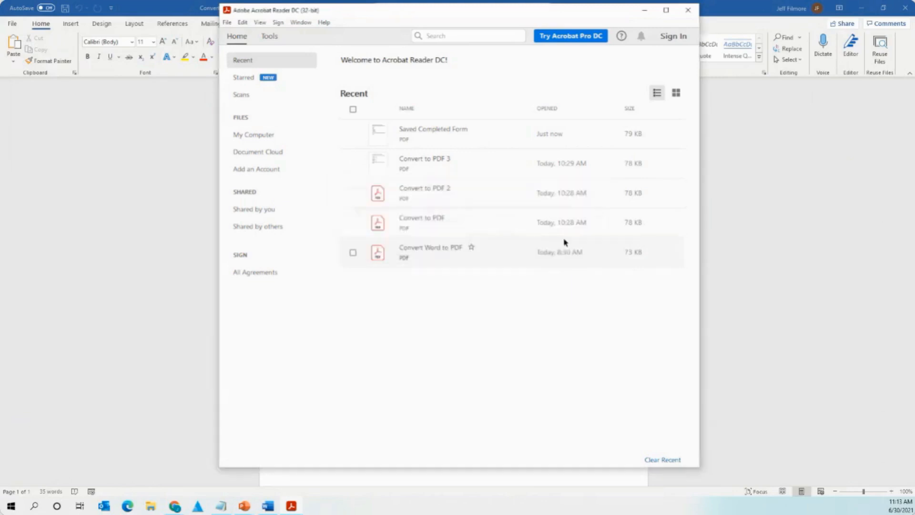
click(687, 10)
click(904, 8)
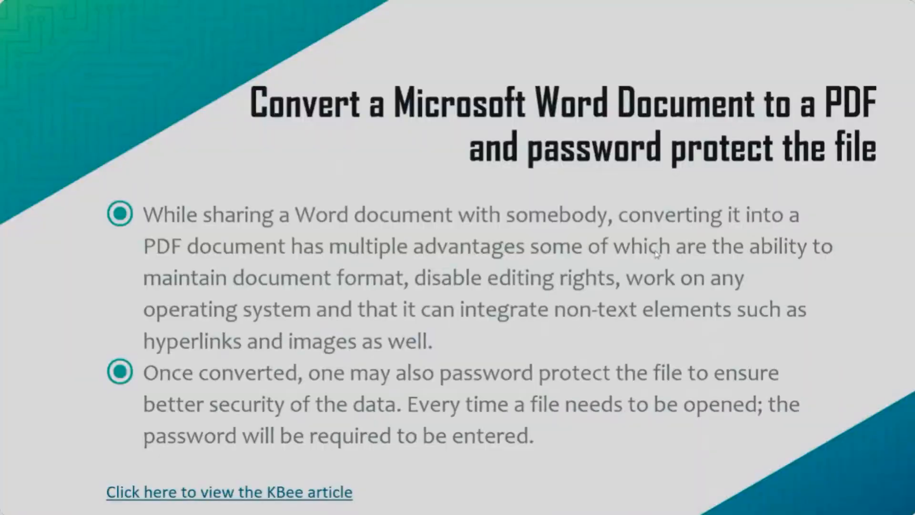
Advance to the Convert to PDF summary slide, then on to the translating-text topic.
click(656, 253)
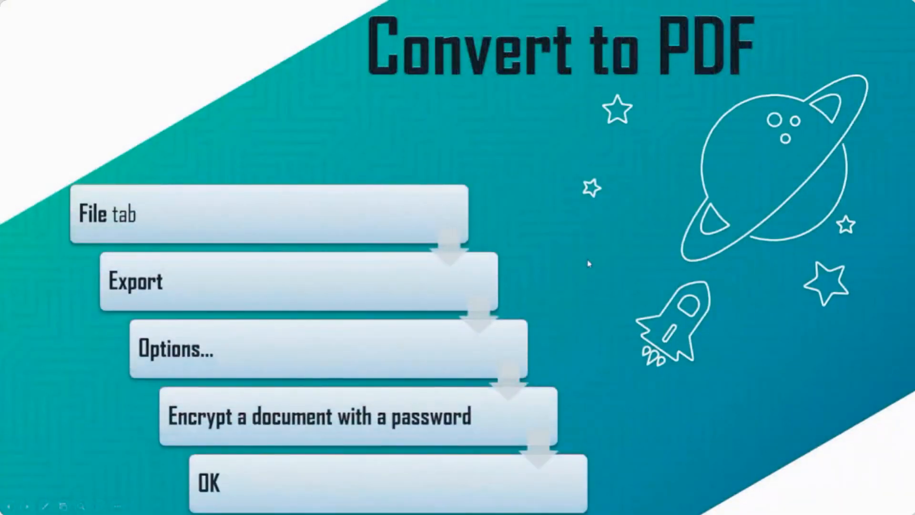
click(691, 214)
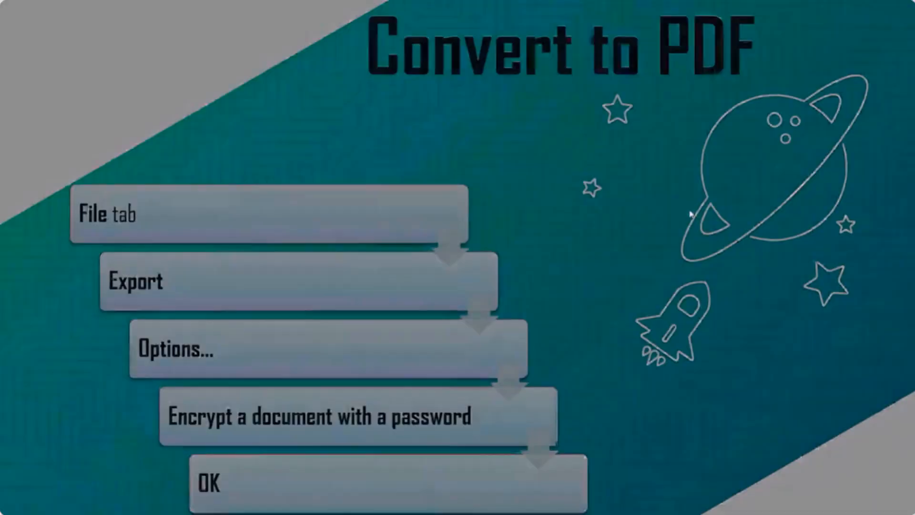
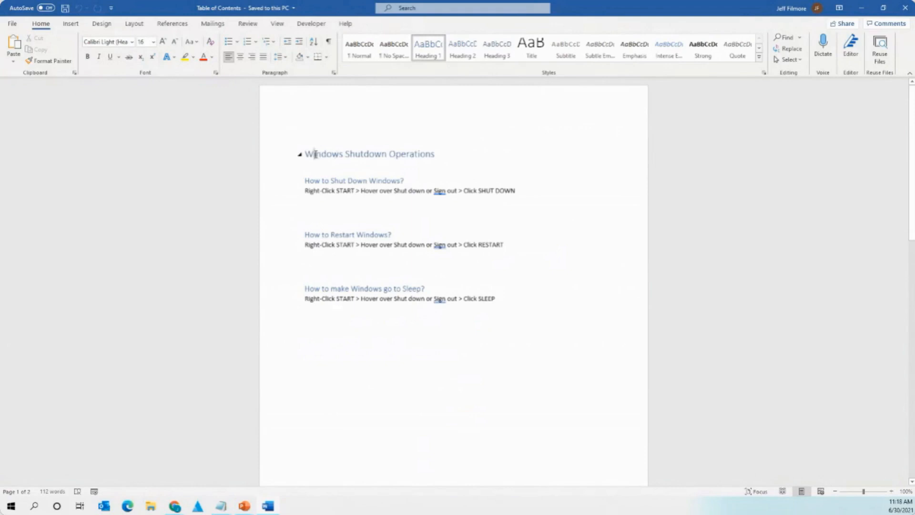
Apply Heading 2 to 'How to Shut Down Windows?' with Ctrl+Alt+2.
drag(310, 151, 438, 157)
click(443, 157)
scroll(426, 156, down, 20)
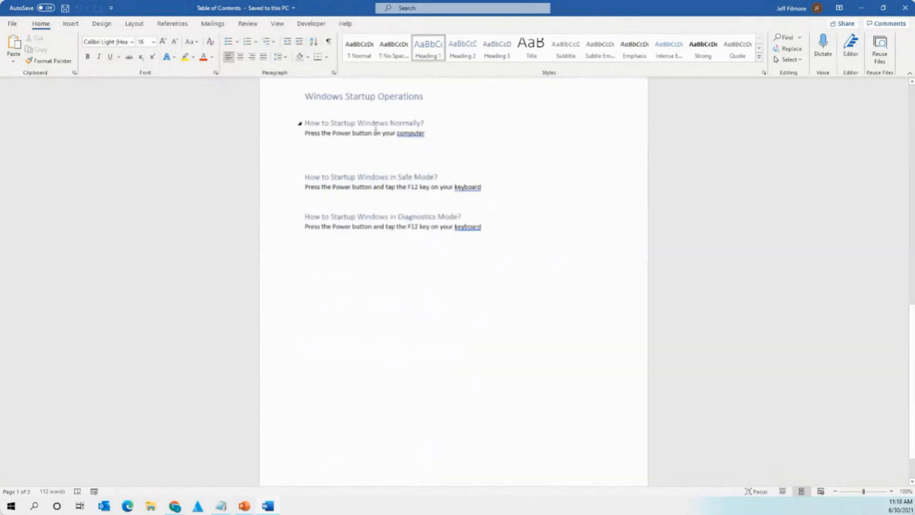
scroll(352, 151, up, 3)
drag(306, 164, 424, 166)
click(420, 170)
scroll(449, 230, up, 10)
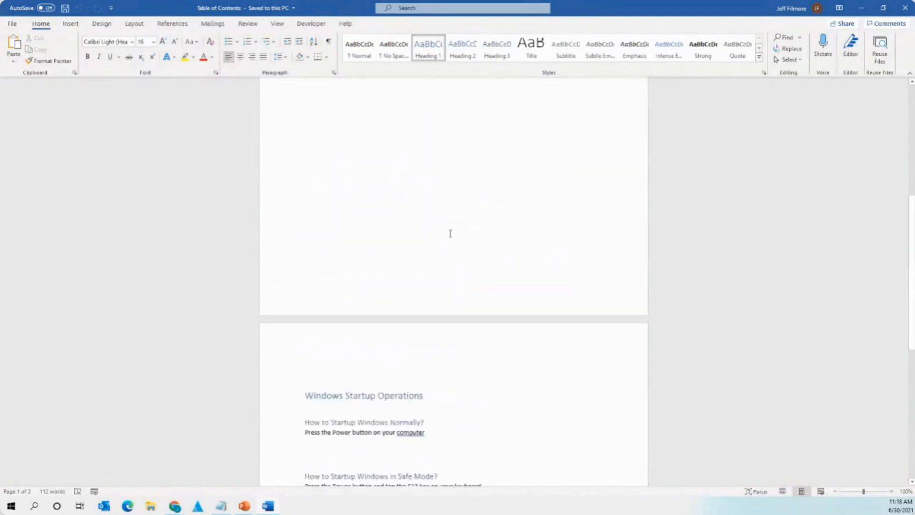
scroll(450, 233, up, 2)
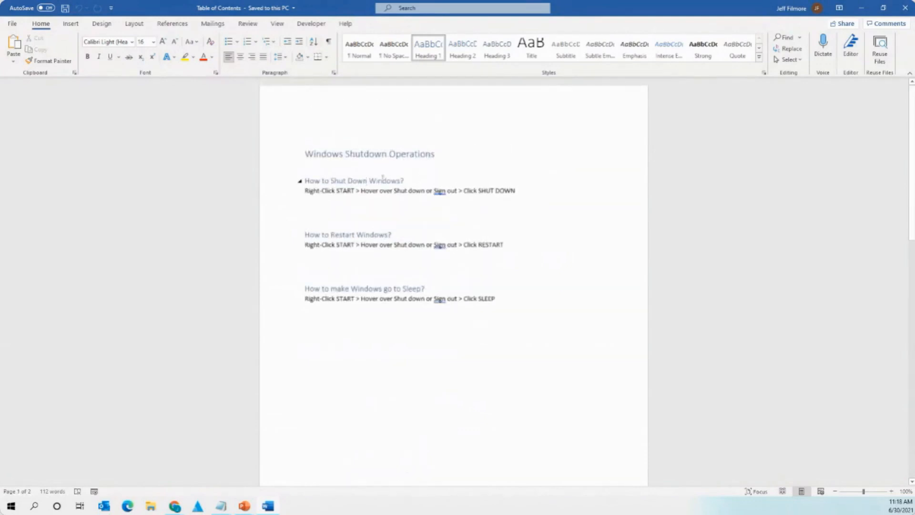
drag(322, 181, 405, 182)
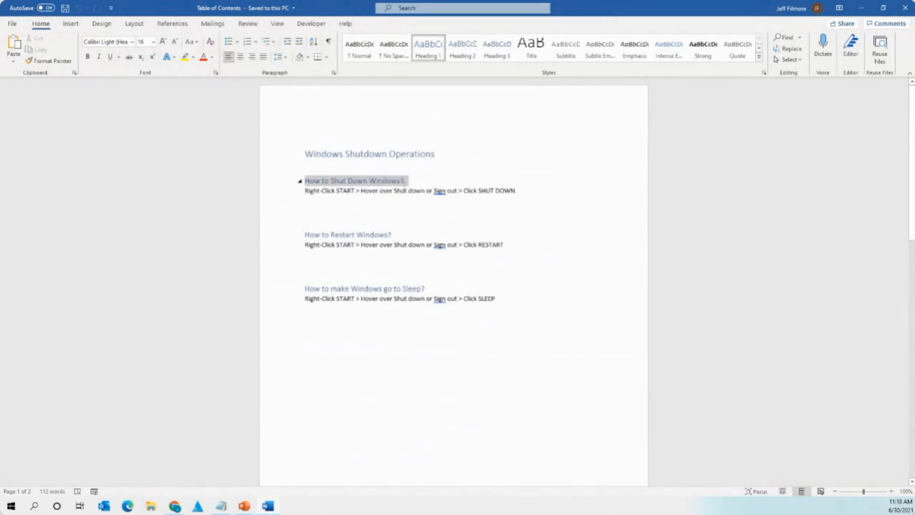
key(ctrl+alt+2)
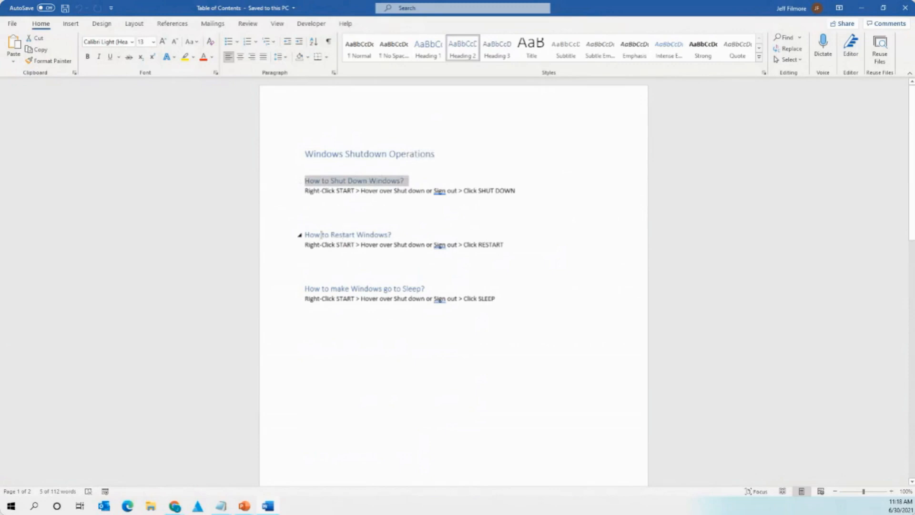
Check the Restart, Sleep, Startup Windows Normally and Diagnostics Mode headings.
drag(322, 235, 393, 236)
click(393, 235)
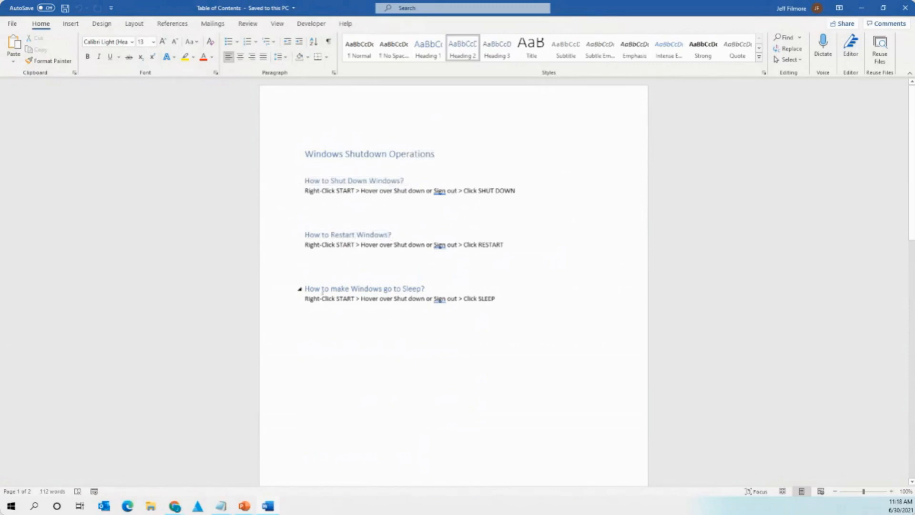
drag(323, 289, 436, 289)
click(436, 289)
scroll(437, 292, down, 10)
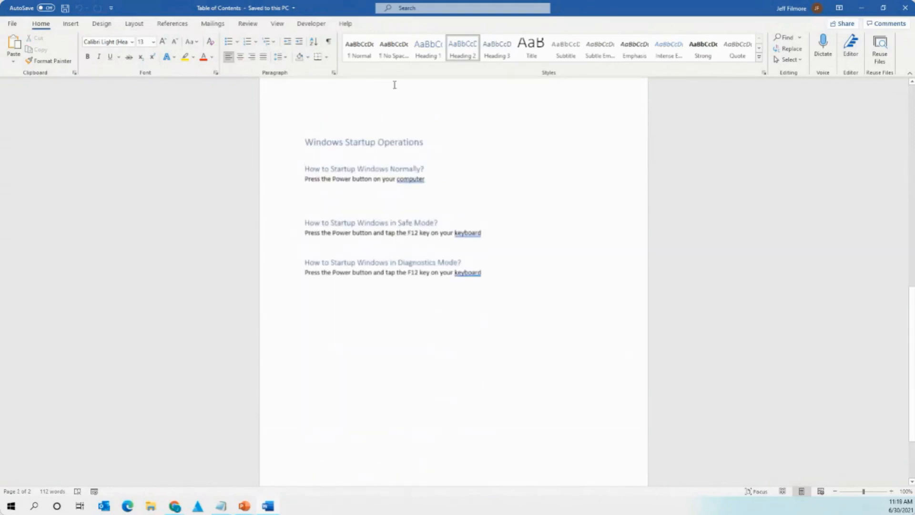
drag(331, 170, 428, 171)
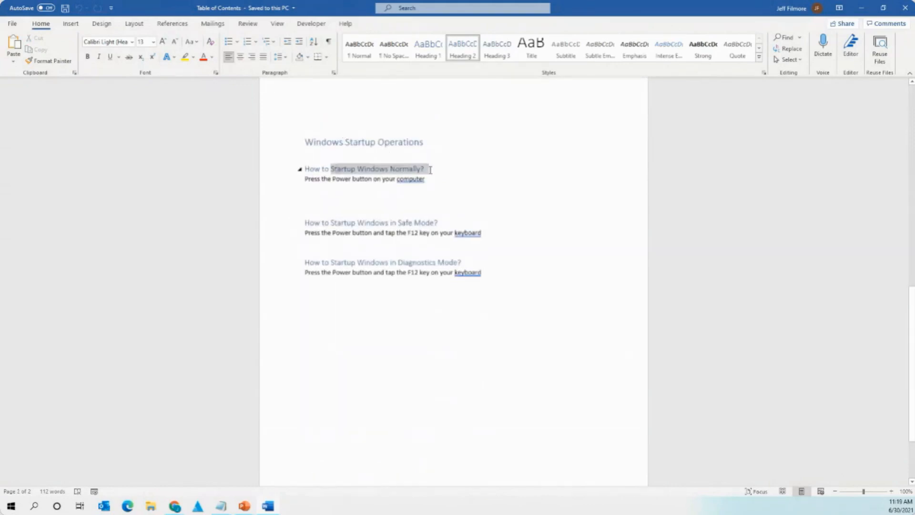
click(406, 169)
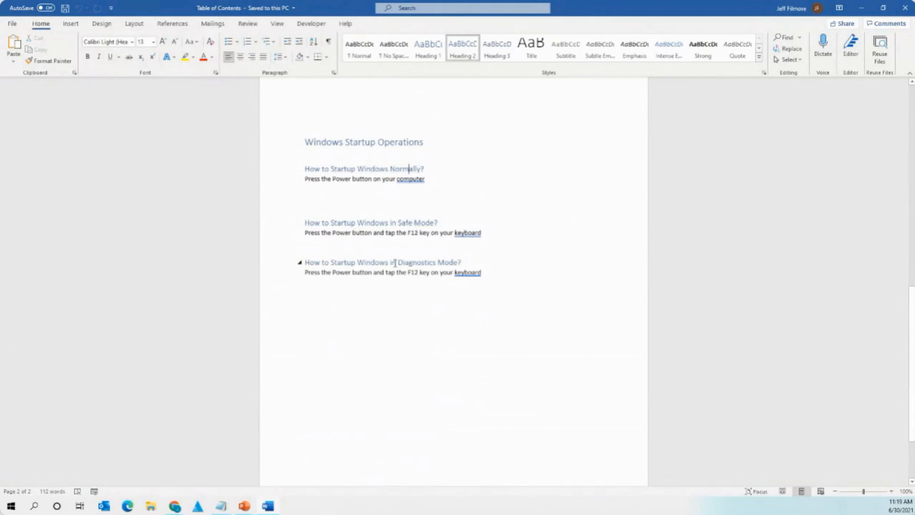
drag(395, 262, 462, 273)
click(429, 261)
scroll(454, 280, up, 3)
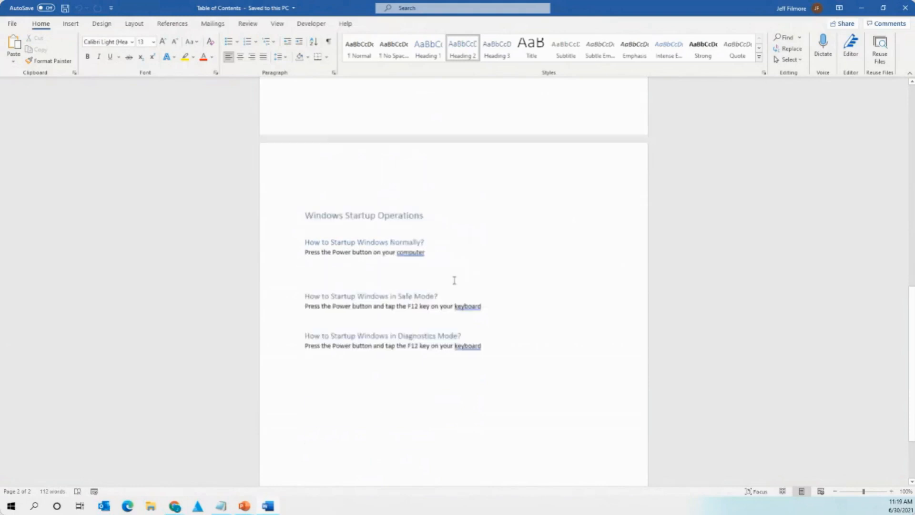
scroll(454, 280, up, 18)
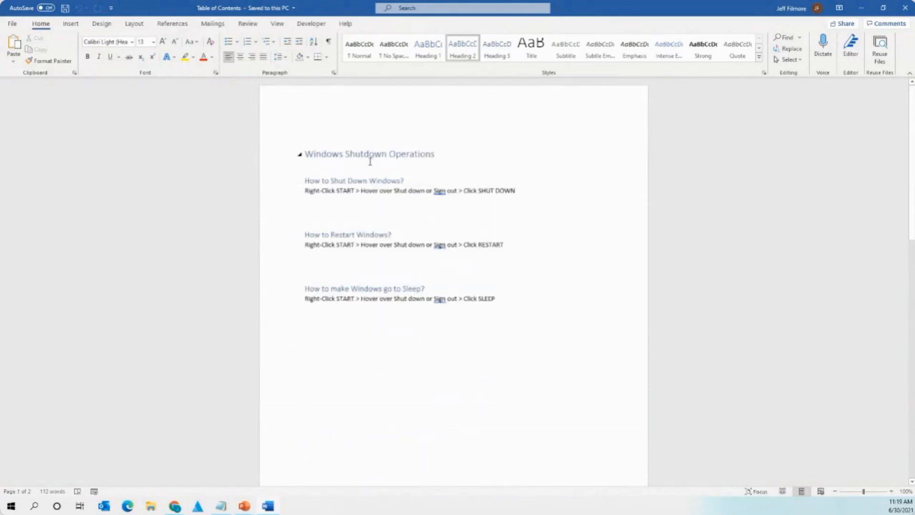
Review both pages and return the cursor to the Windows Shutdown Operations heading.
click(325, 129)
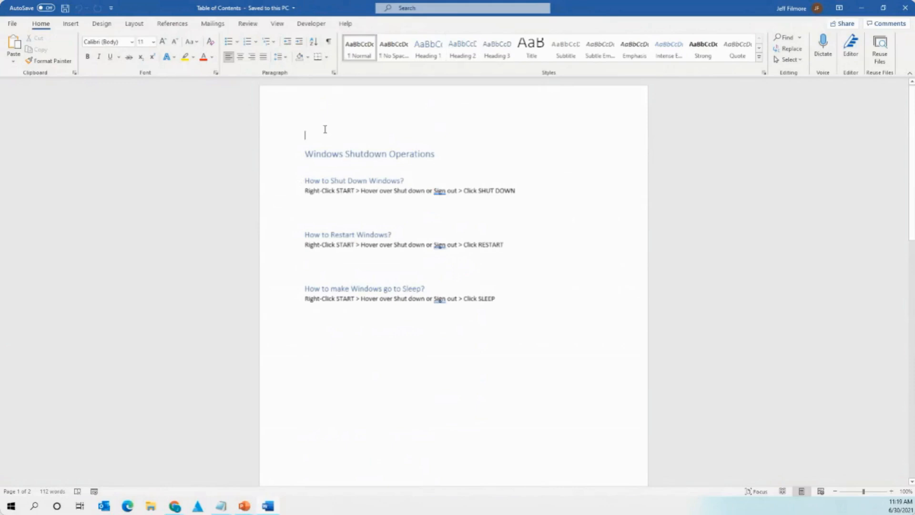
scroll(338, 158, down, 19)
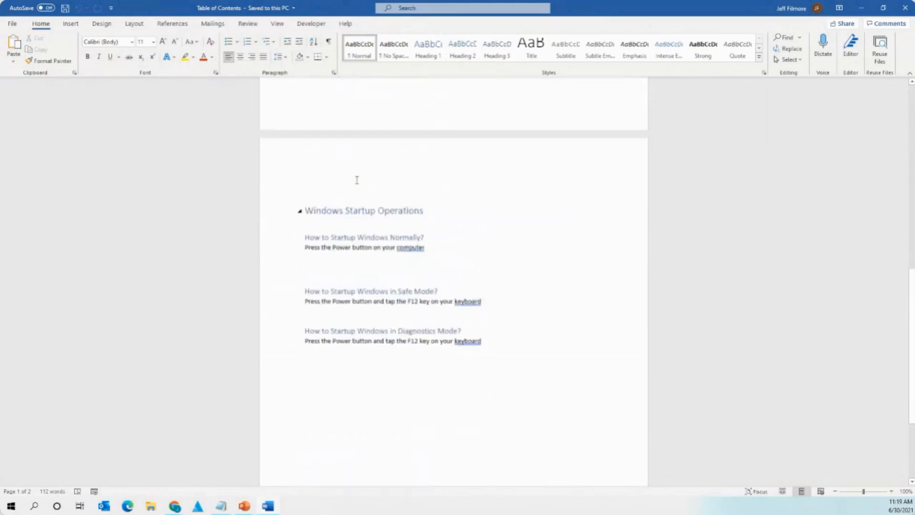
scroll(357, 183, up, 19)
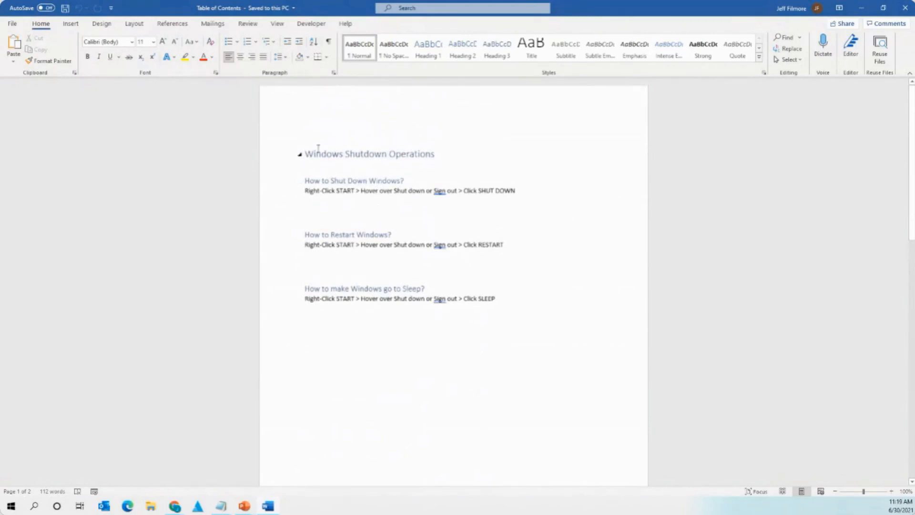
scroll(327, 157, down, 20)
scroll(410, 231, up, 8)
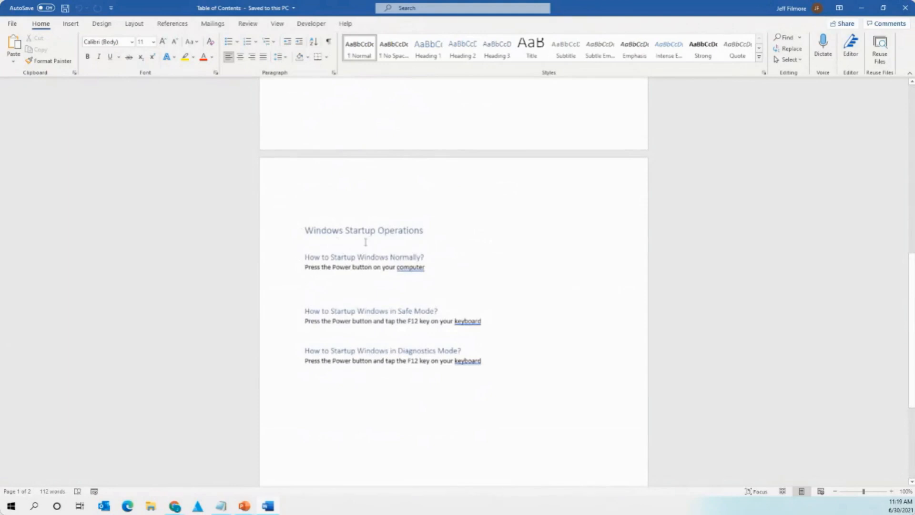
scroll(365, 242, up, 18)
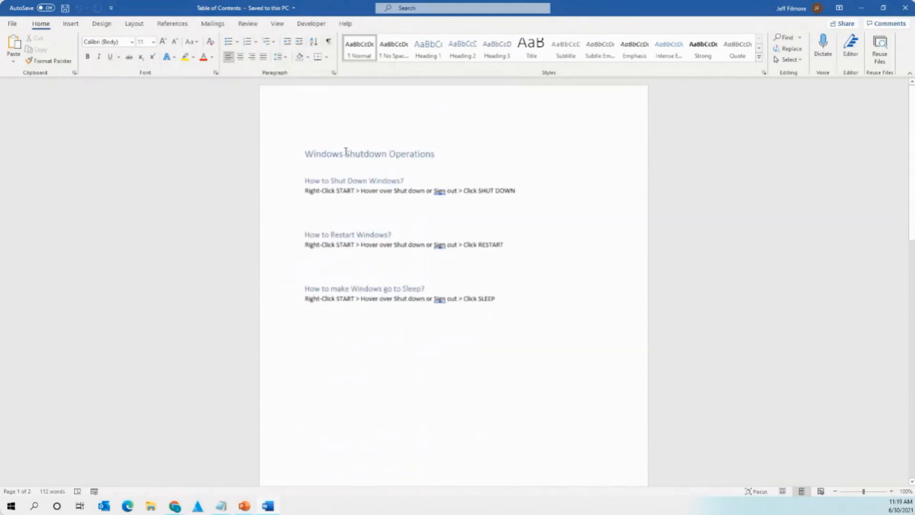
click(336, 155)
Insert Automatic Table 1 from References on the empty top line.
click(325, 119)
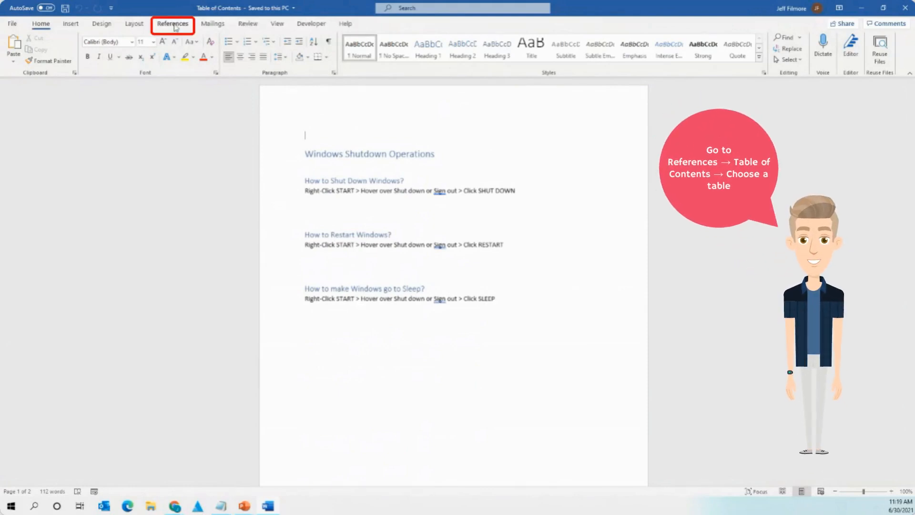
click(173, 25)
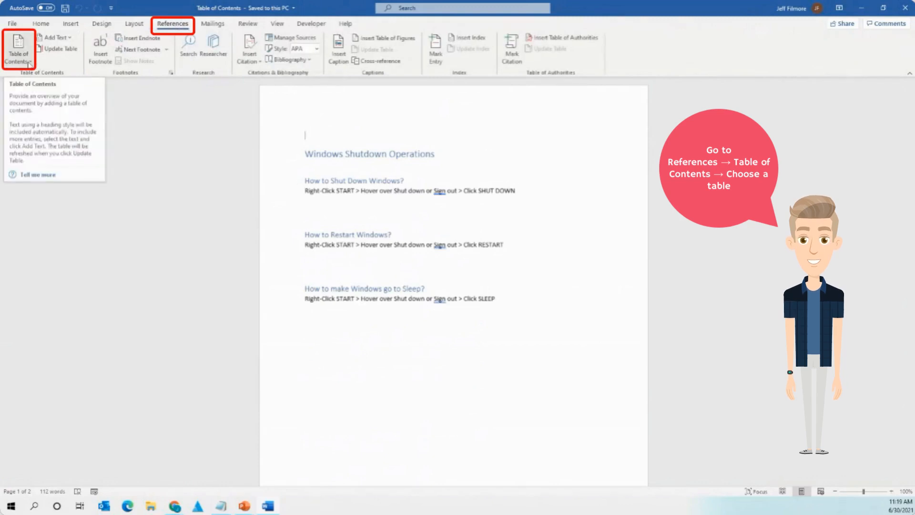
click(28, 62)
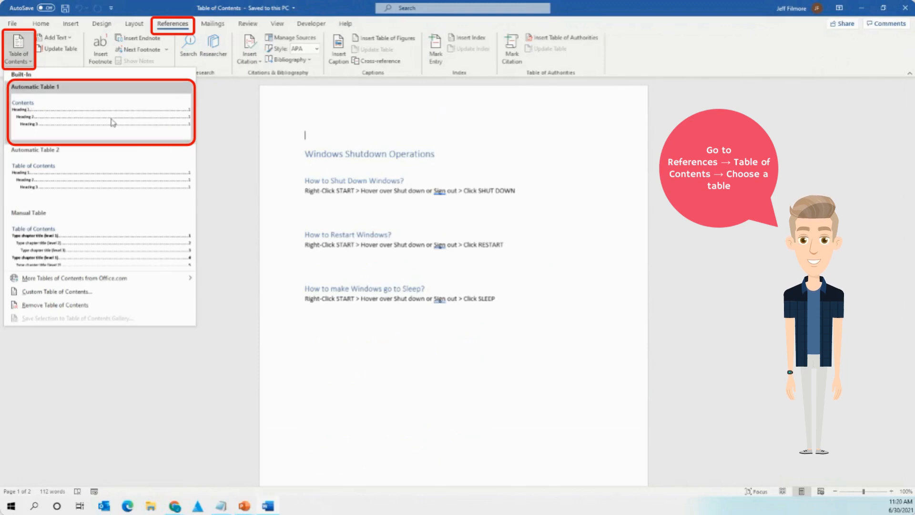
click(111, 123)
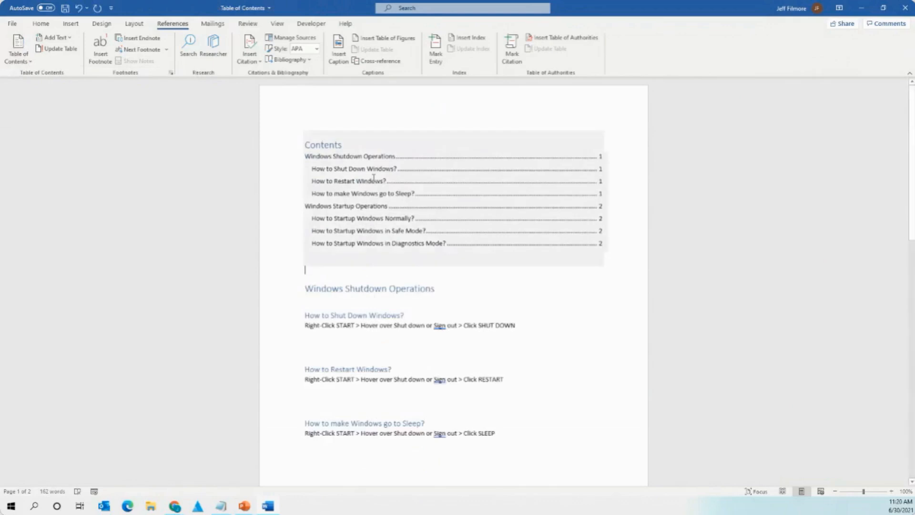
click(386, 271)
scroll(387, 269, down, 1)
scroll(386, 269, up, 1)
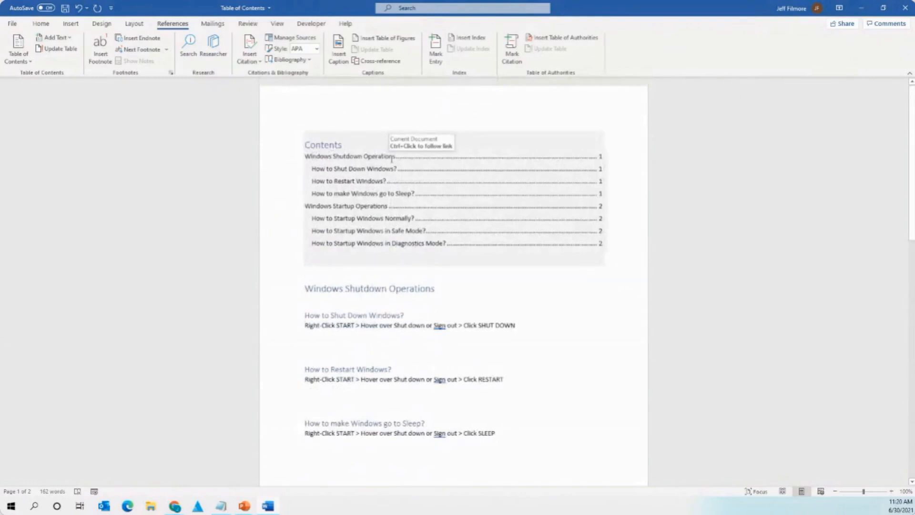
scroll(397, 212, down, 3)
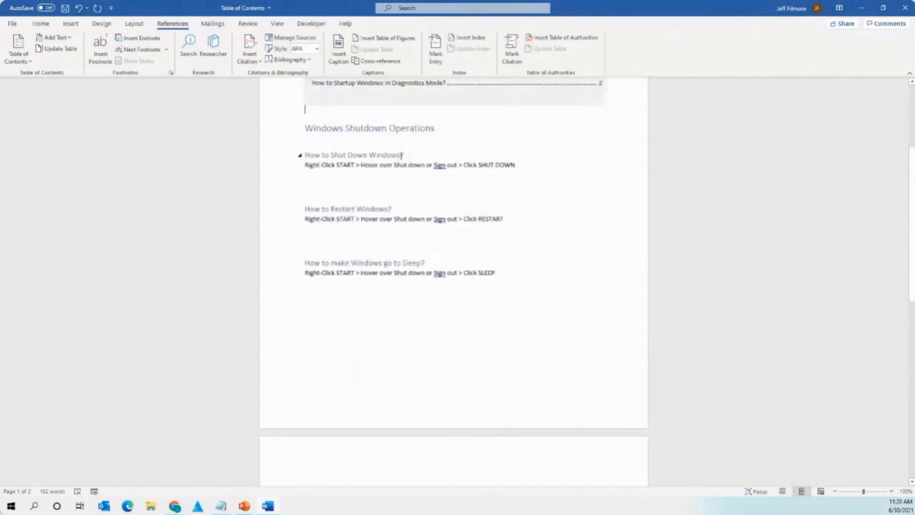
scroll(378, 123, down, 8)
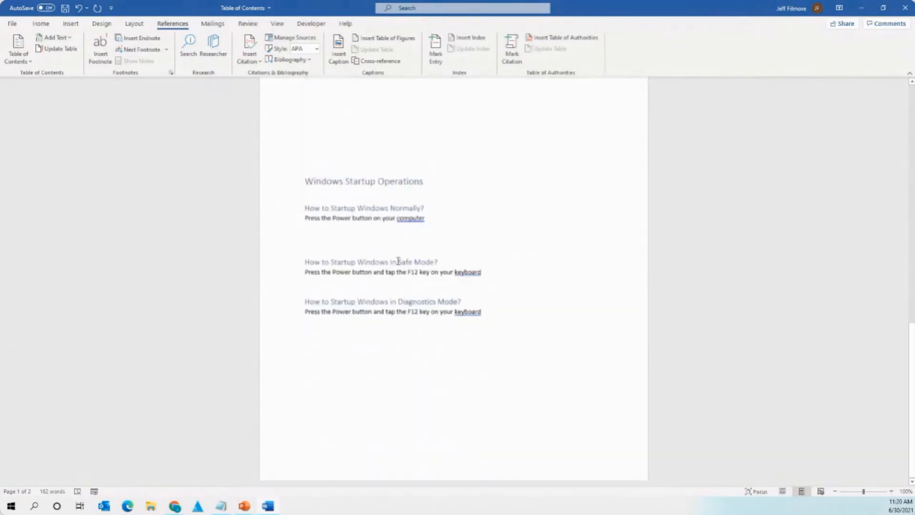
scroll(435, 262, up, 1)
scroll(437, 259, down, 6)
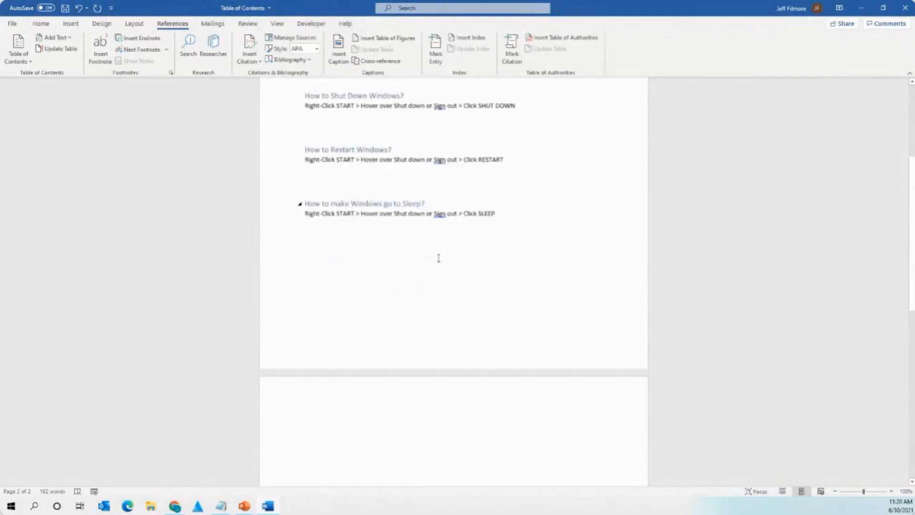
scroll(438, 258, up, 4)
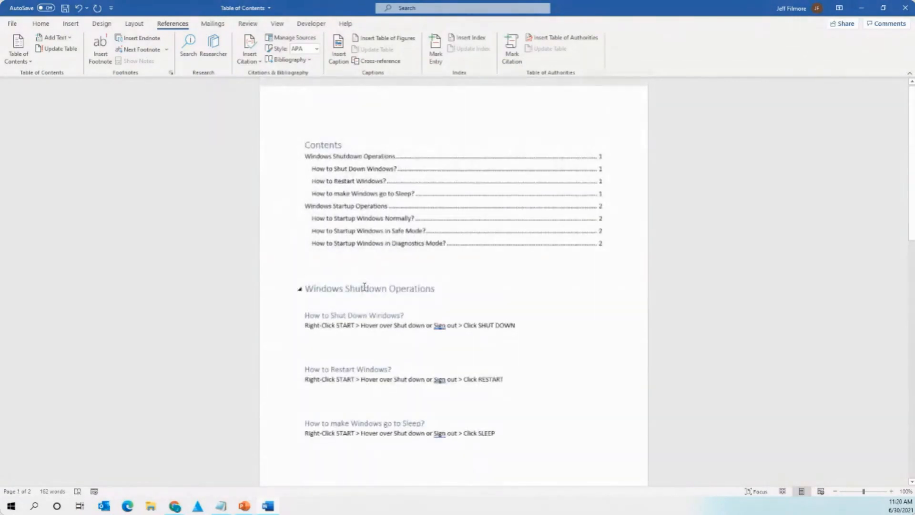
double_click(363, 289)
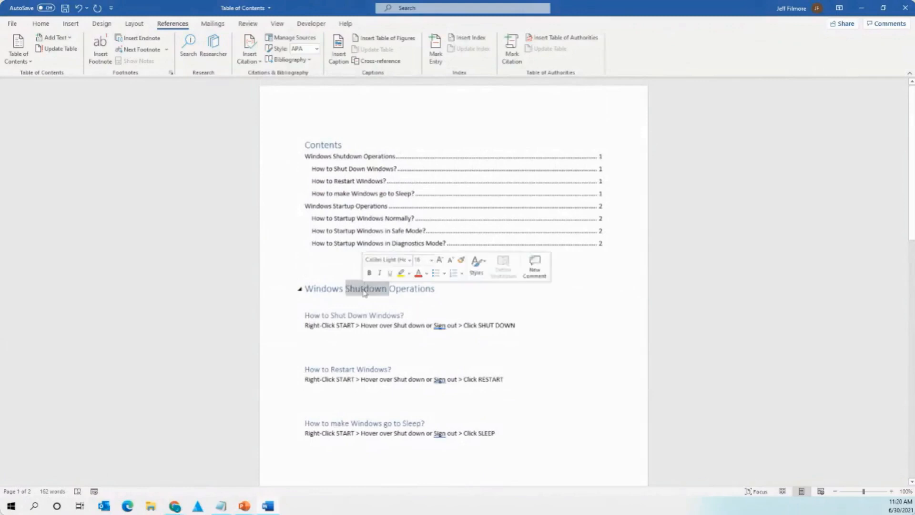
triple_click(364, 290)
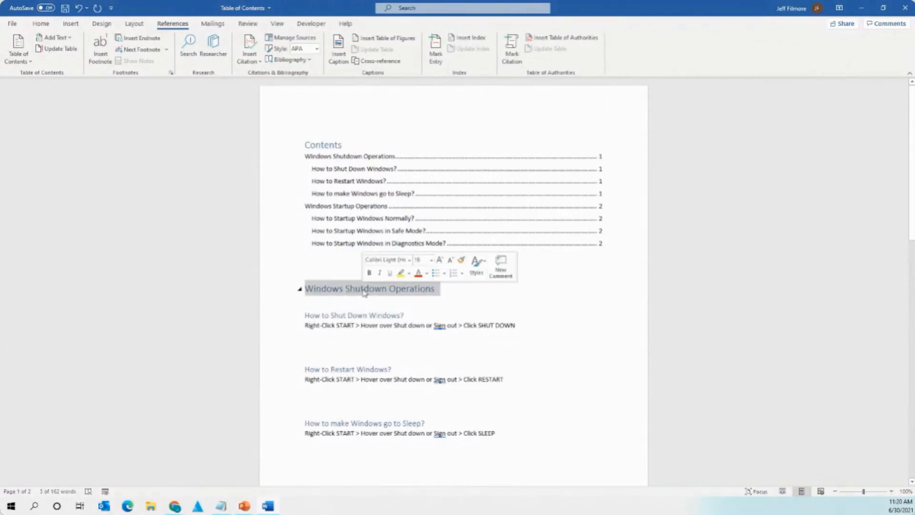
click(365, 291)
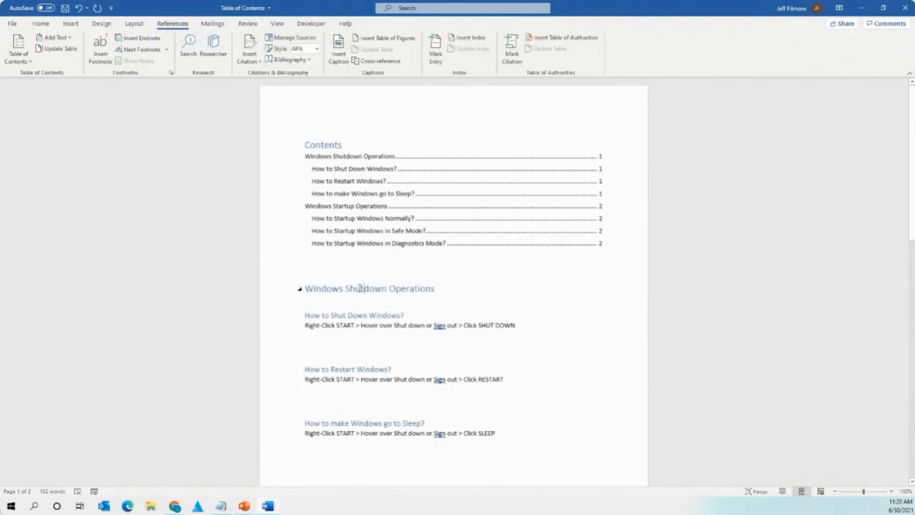
click(41, 23)
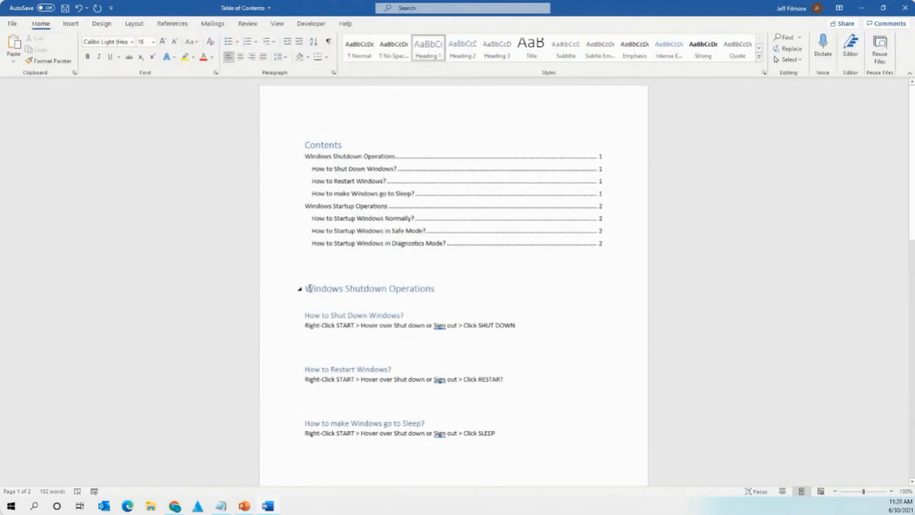
drag(309, 288, 437, 289)
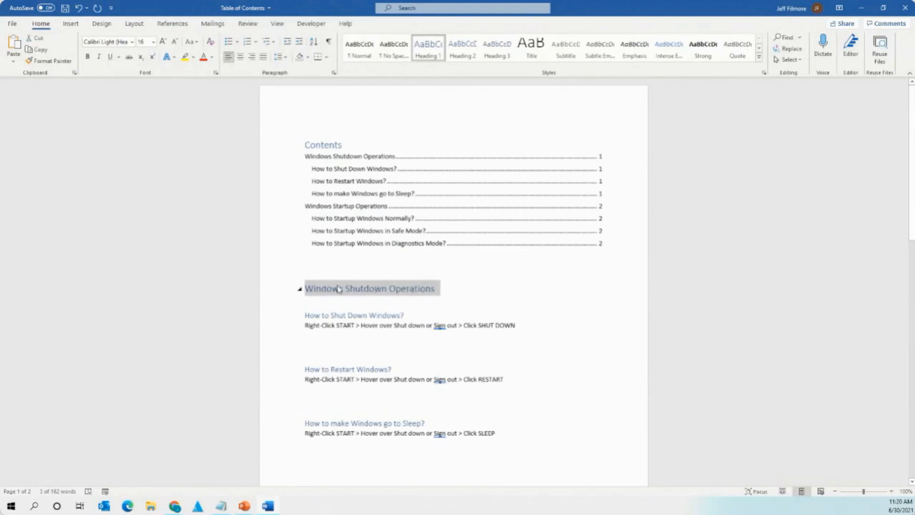
click(438, 289)
drag(438, 289, 312, 289)
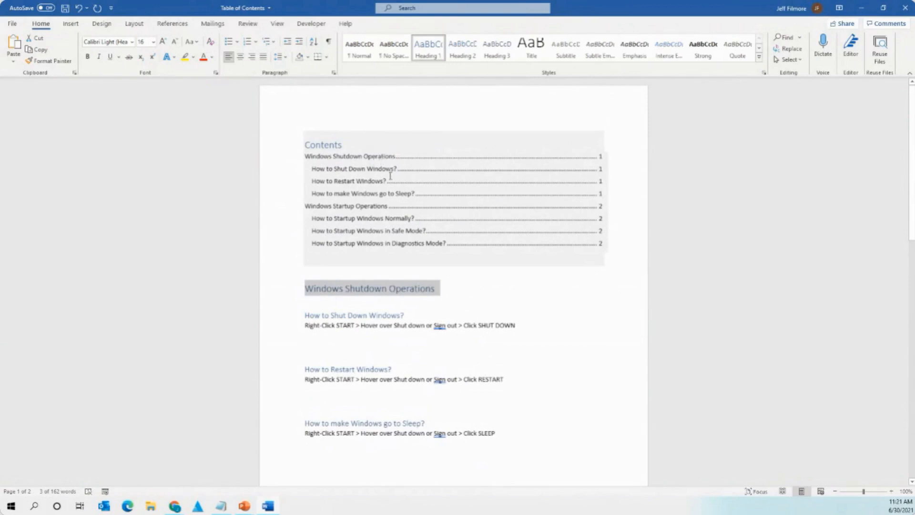
click(372, 288)
drag(437, 289, 329, 295)
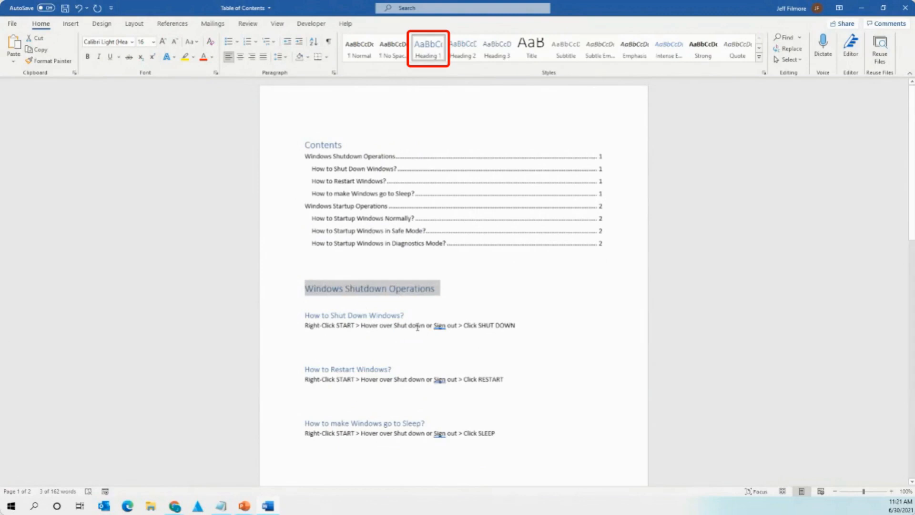
drag(408, 316, 304, 316)
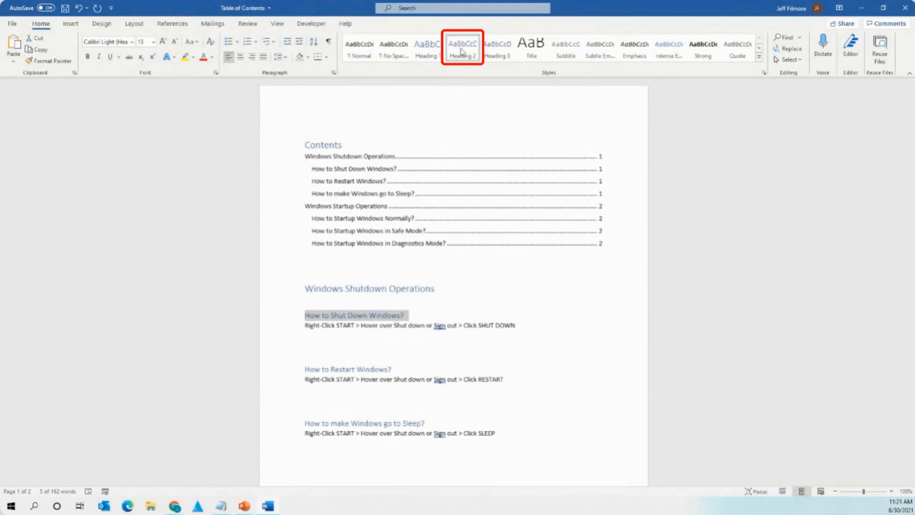
double_click(395, 289)
double_click(377, 315)
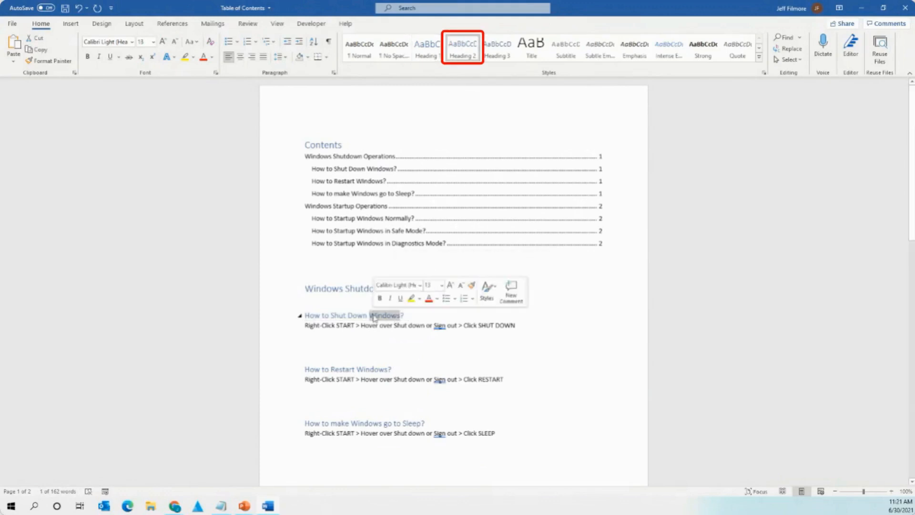
triple_click(380, 328)
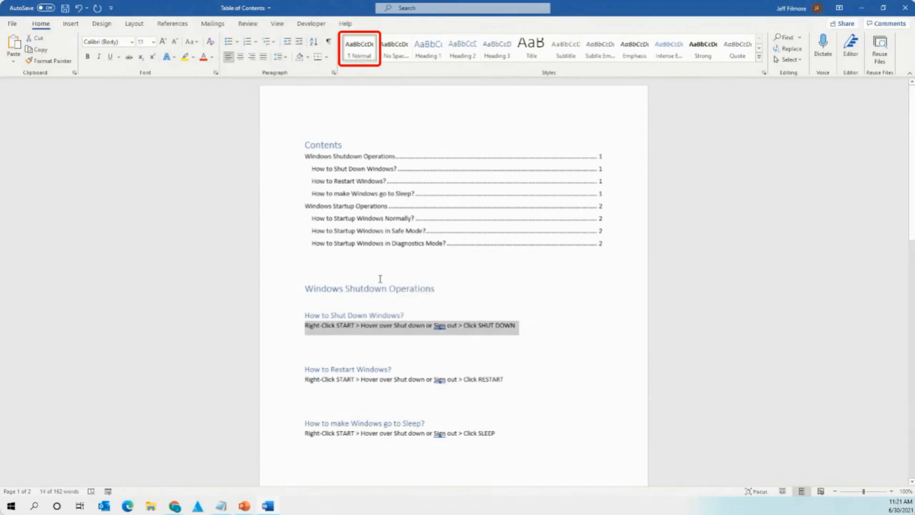
scroll(404, 326, down, 10)
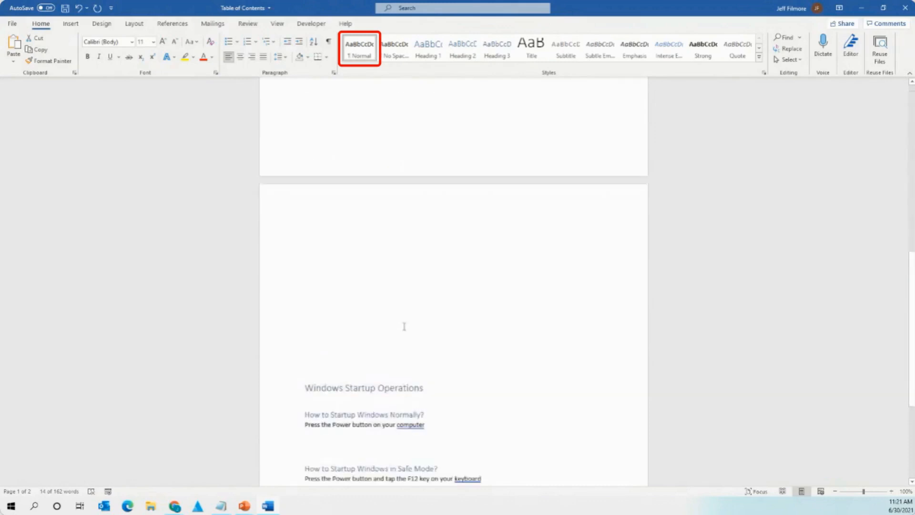
scroll(404, 327, down, 5)
triple_click(354, 252)
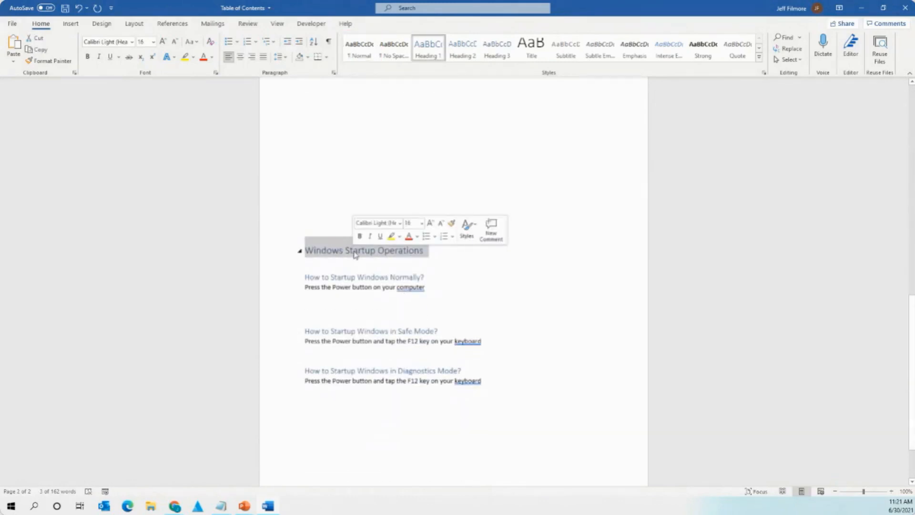
triple_click(368, 278)
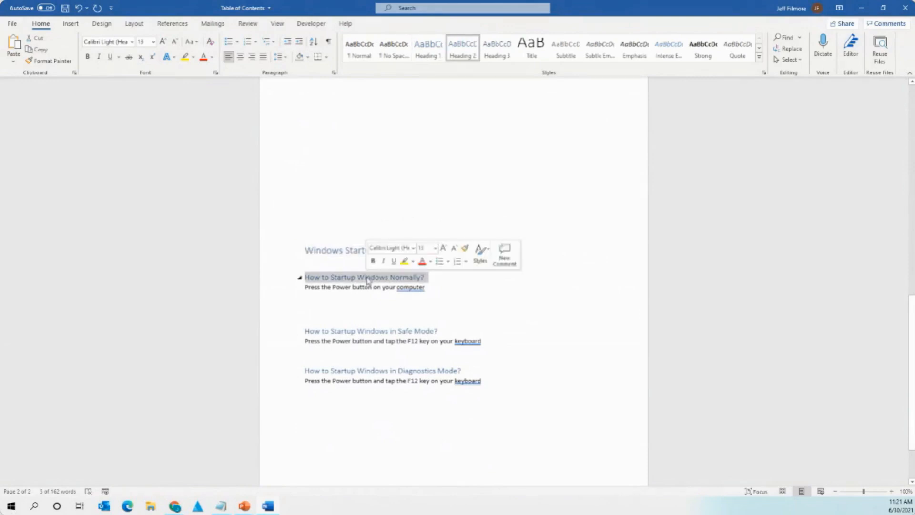
drag(367, 289, 434, 297)
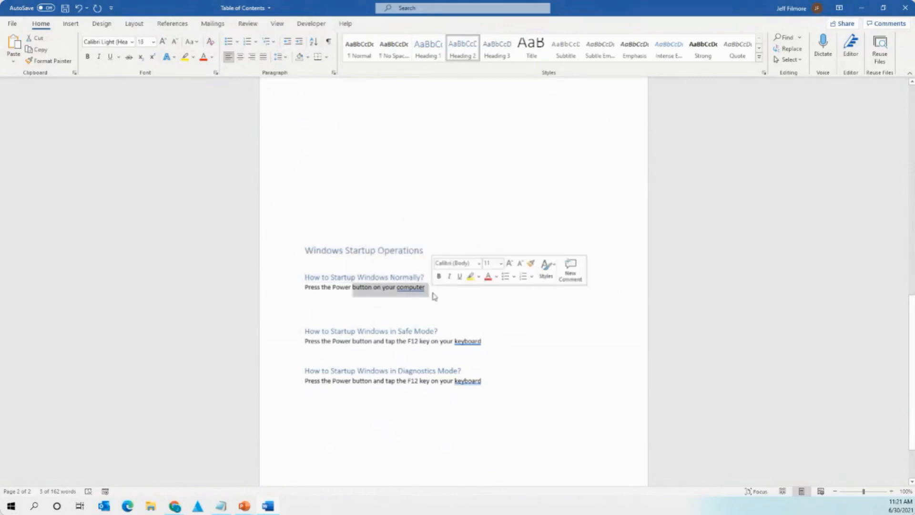
click(524, 320)
scroll(552, 337, up, 10)
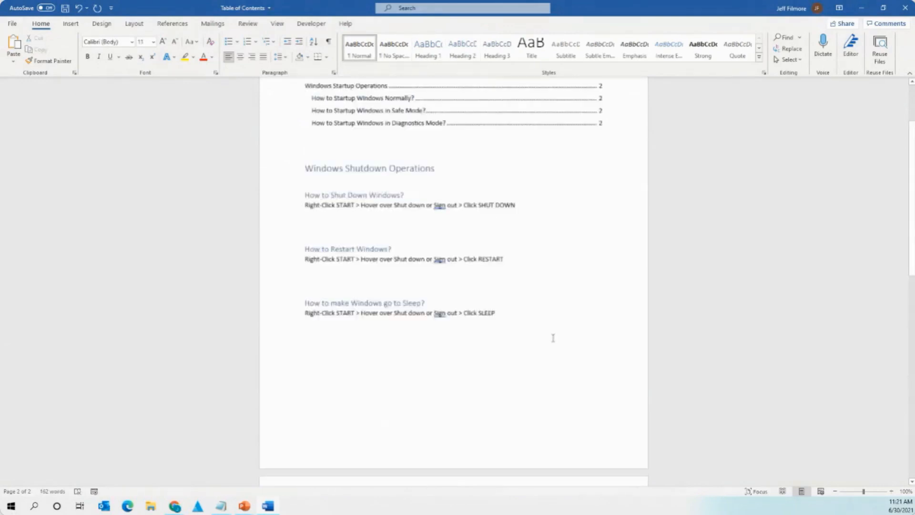
scroll(552, 338, up, 3)
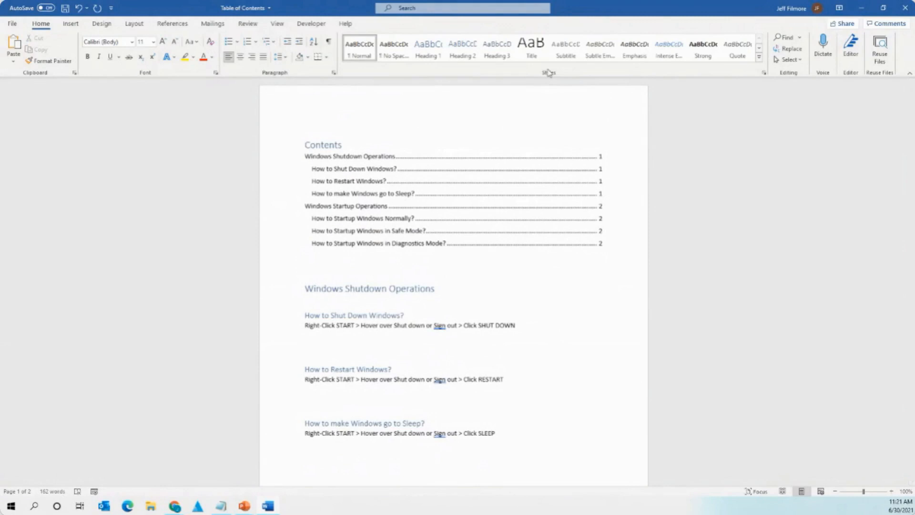
click(374, 218)
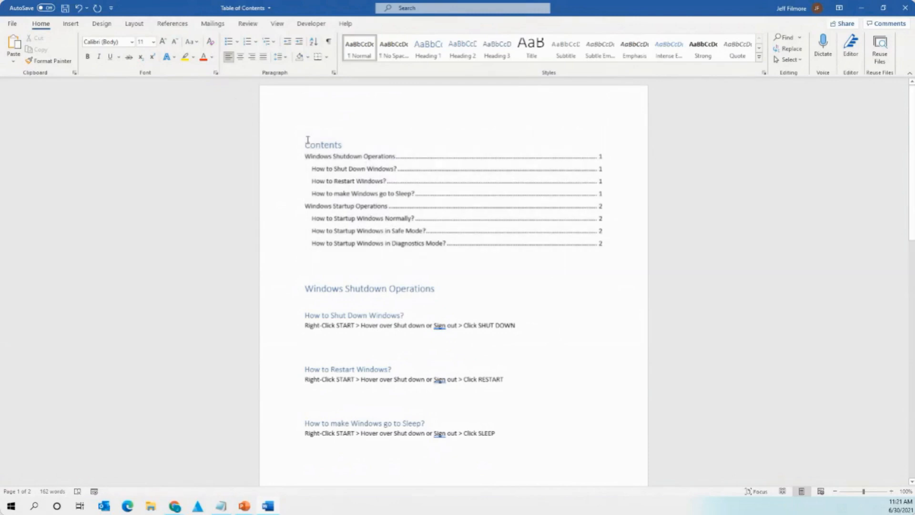
click(322, 150)
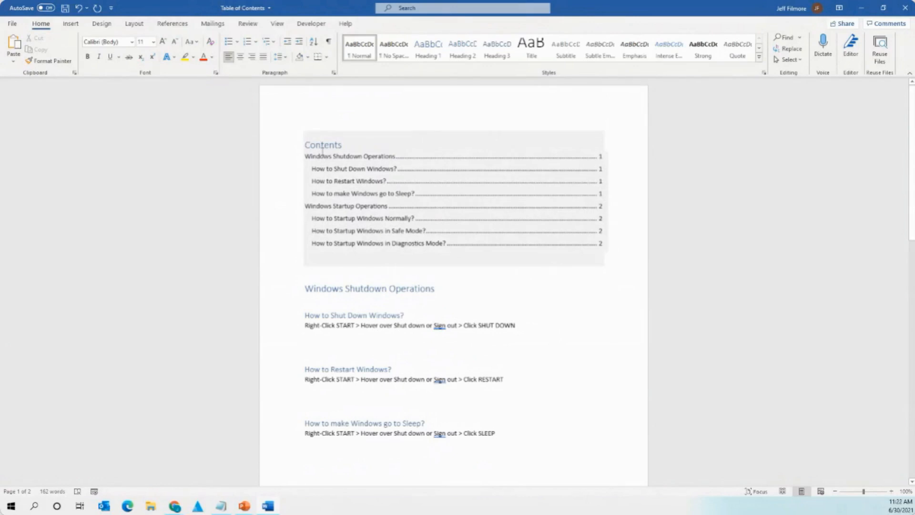
drag(345, 290, 418, 295)
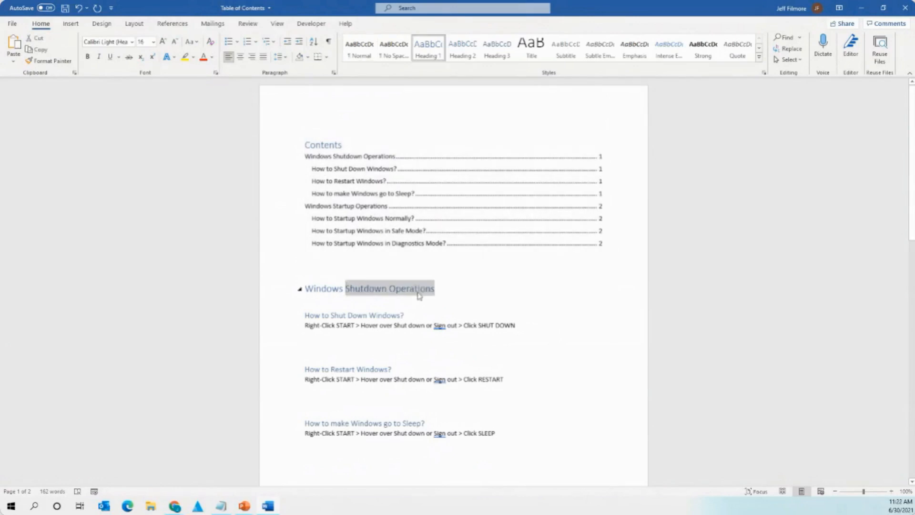
click(419, 295)
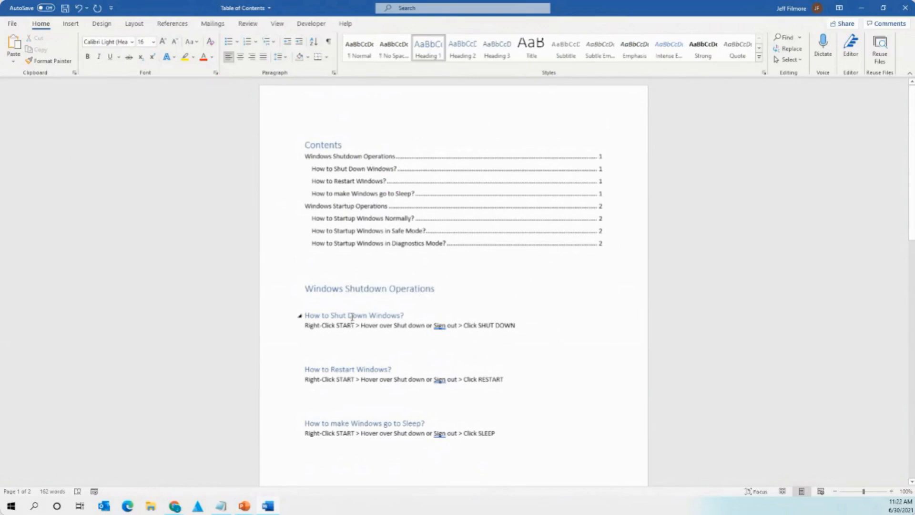
drag(351, 316, 405, 319)
click(405, 318)
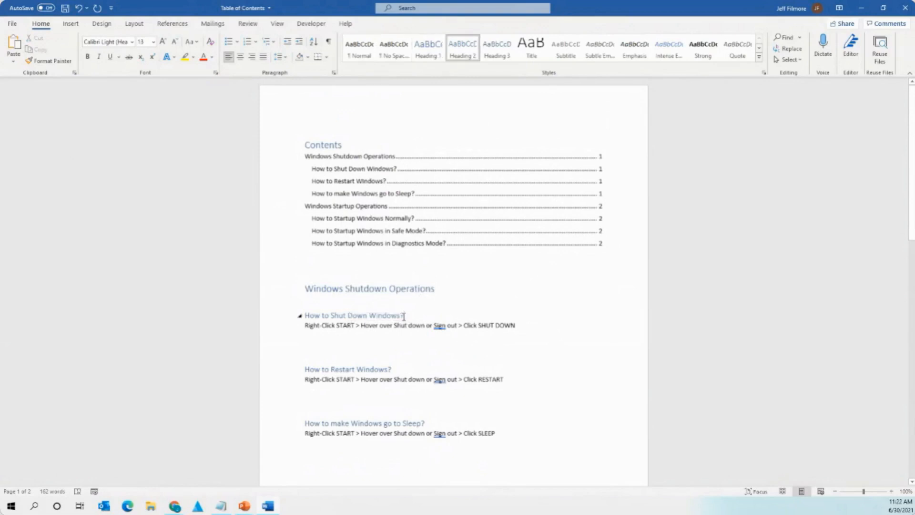
drag(341, 294, 398, 295)
click(397, 296)
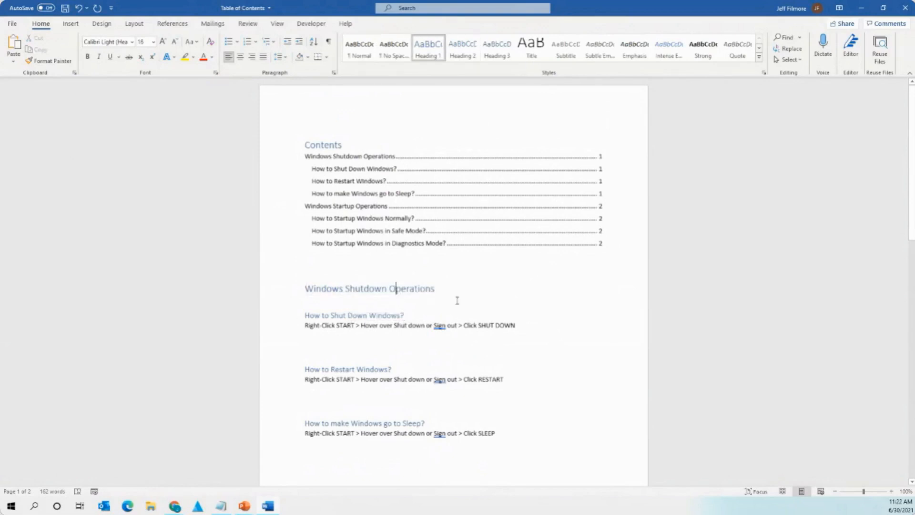
Bold the Windows Shutdown Operations and Windows Startup Operations Heading 1 lines.
triple_click(365, 290)
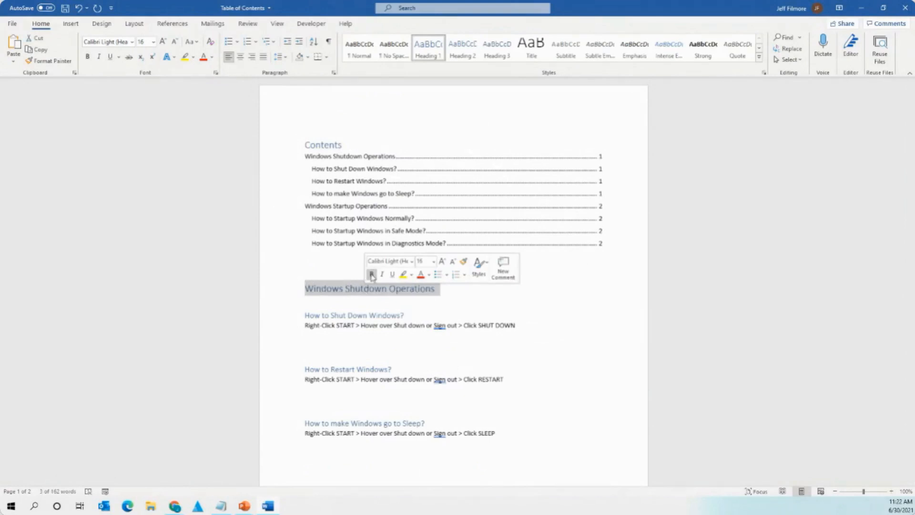
click(372, 275)
scroll(396, 383, down, 3)
scroll(396, 382, down, 6)
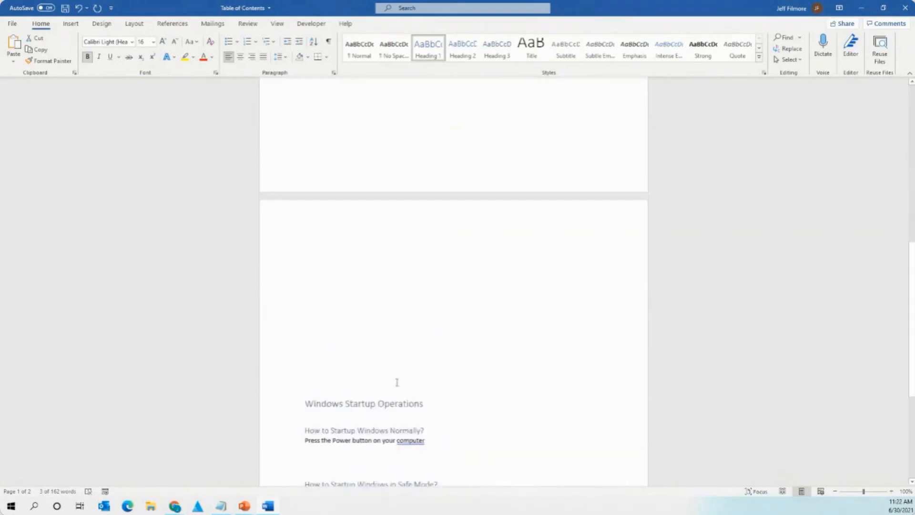
triple_click(405, 364)
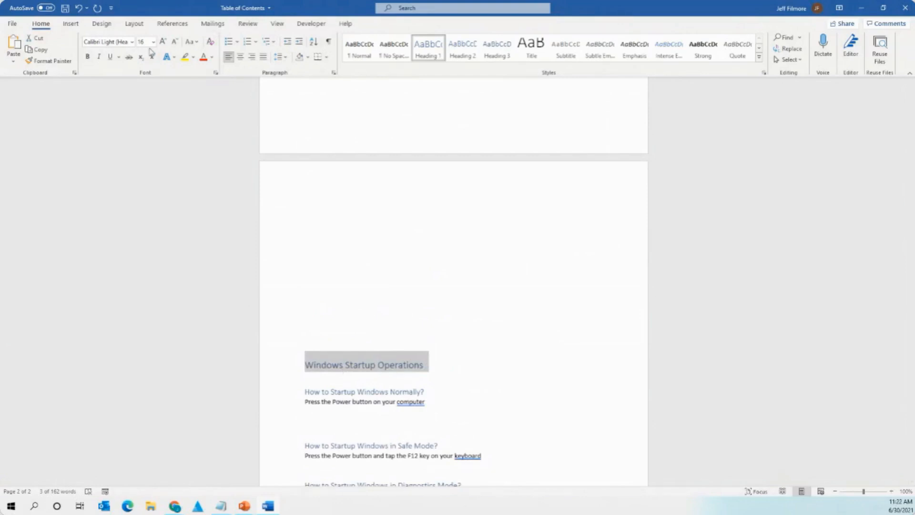
click(87, 56)
click(524, 391)
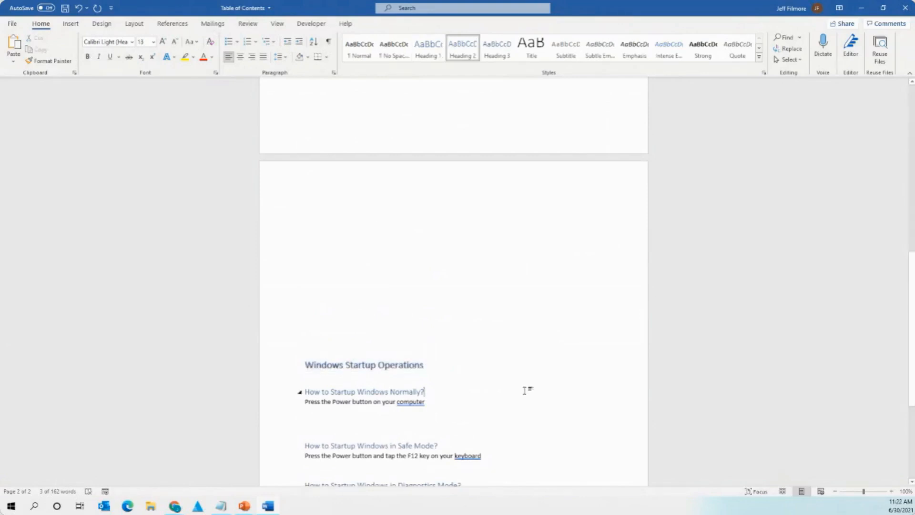
scroll(524, 390, up, 9)
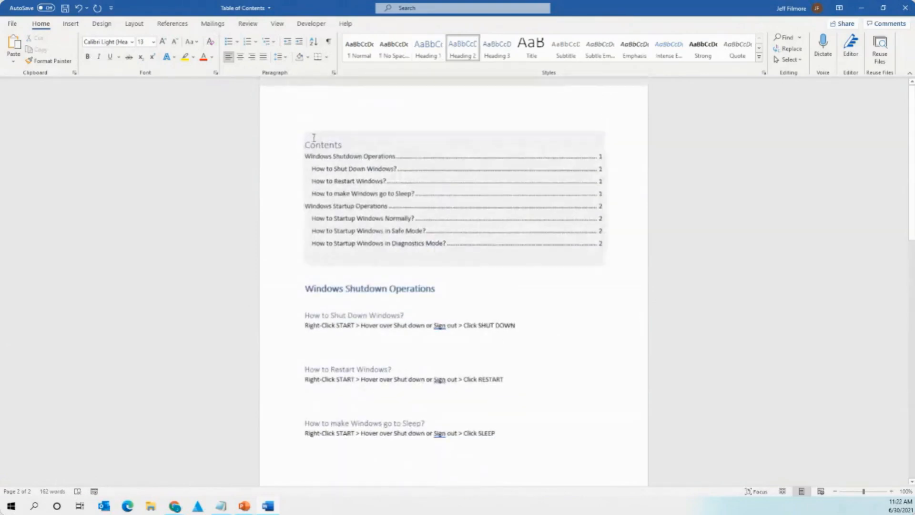
click(314, 137)
click(320, 125)
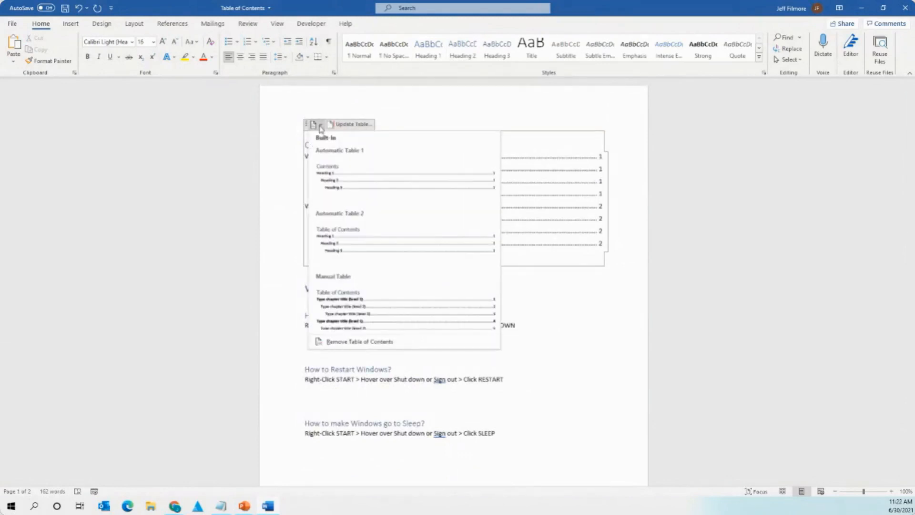
click(356, 112)
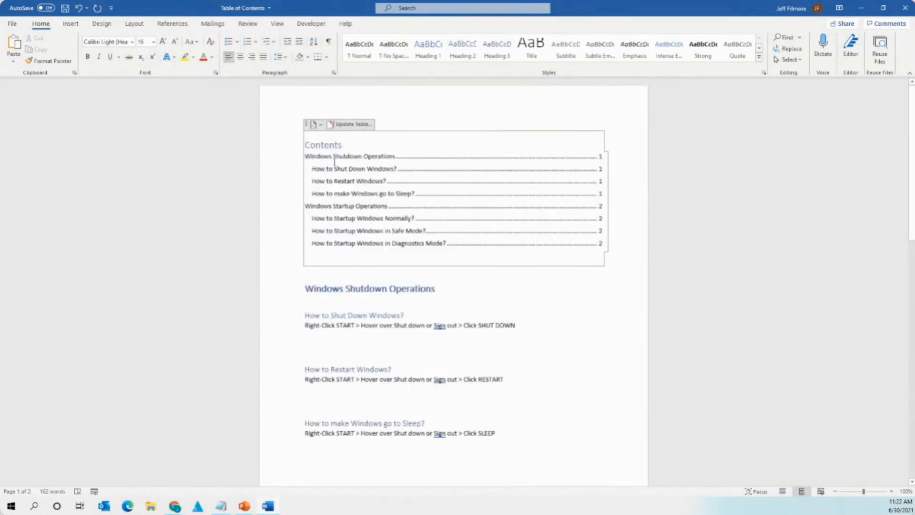
click(280, 210)
click(344, 141)
scroll(409, 361, down, 10)
scroll(408, 360, up, 5)
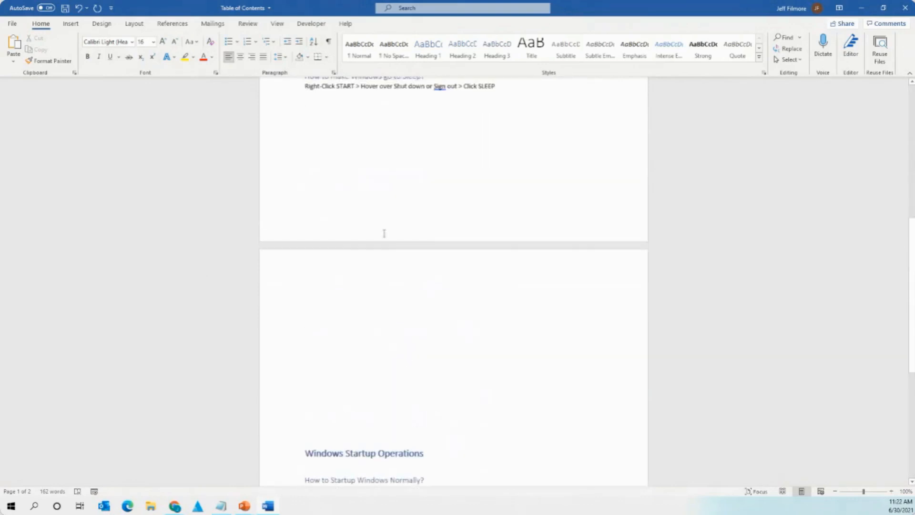
scroll(384, 233, up, 7)
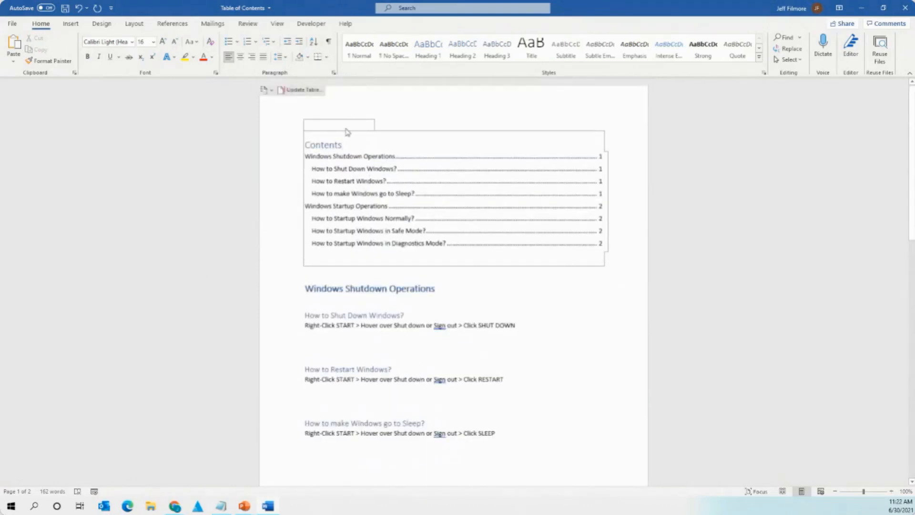
click(363, 221)
click(350, 168)
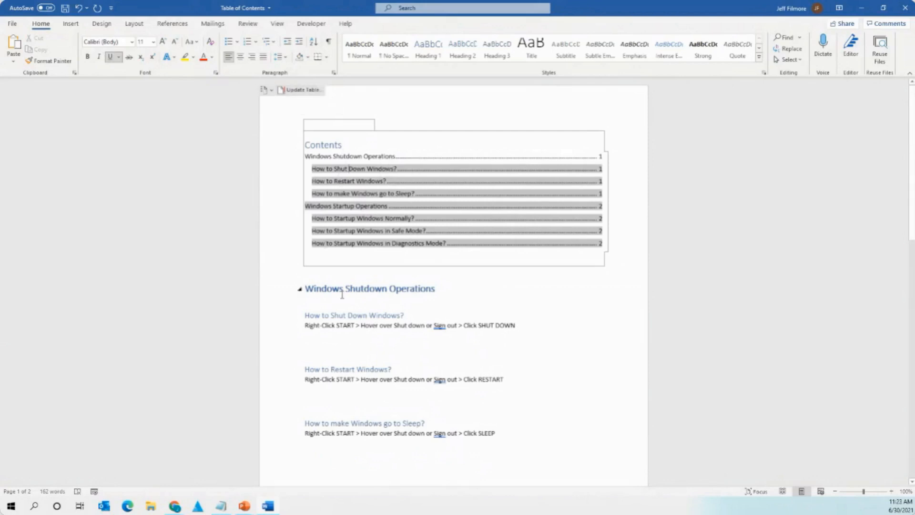
mouse_move(323, 292)
mouse_down()
mouse_move(434, 288)
mouse_move(306, 289)
mouse_up()
click(421, 288)
click(327, 289)
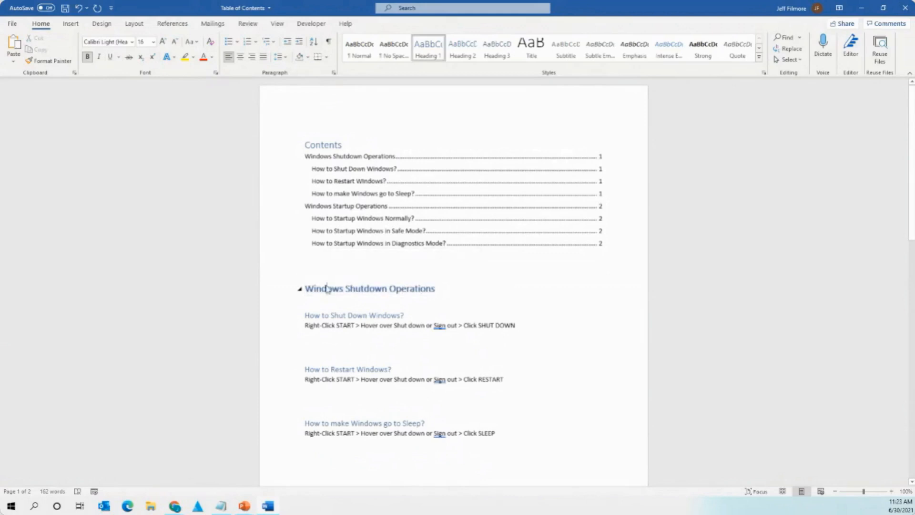
Update the table of contents, then inspect its entries and the Windows Shutdown Operations heading.
click(322, 142)
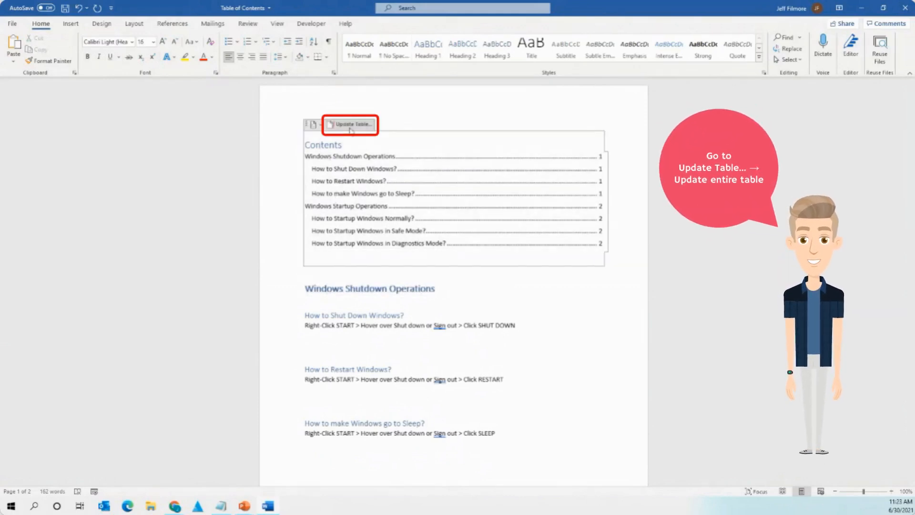
click(351, 124)
click(462, 265)
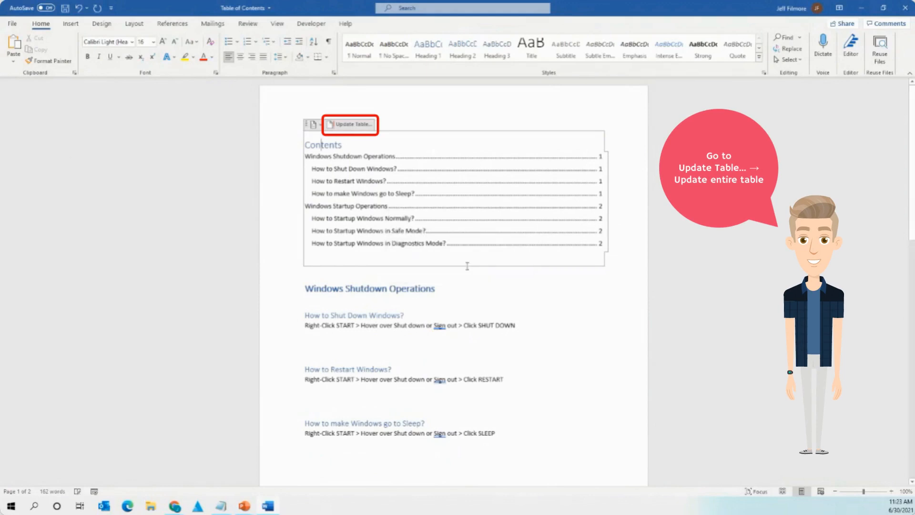
click(370, 186)
click(401, 122)
click(386, 325)
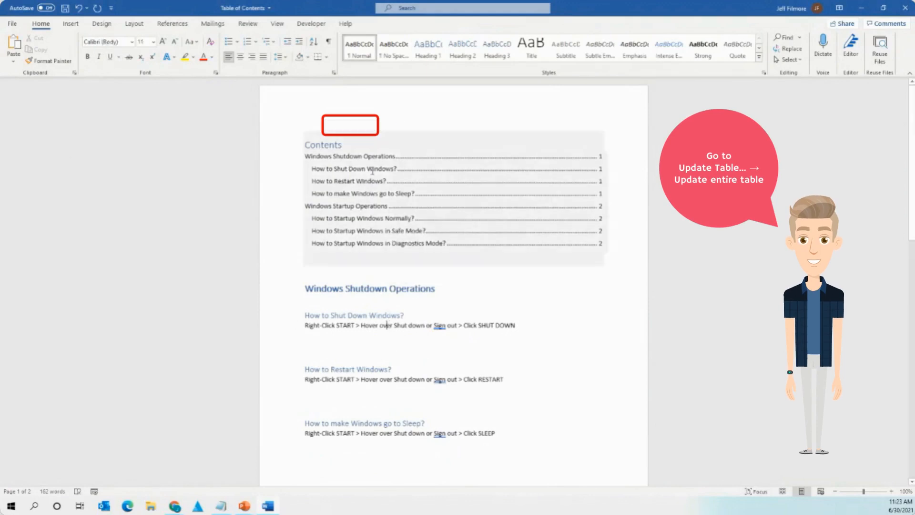
double_click(356, 156)
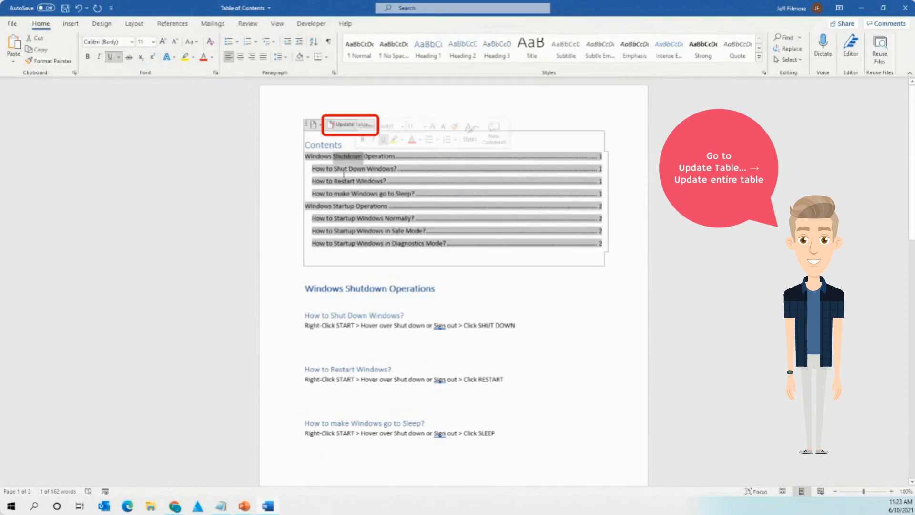
triple_click(342, 174)
click(370, 265)
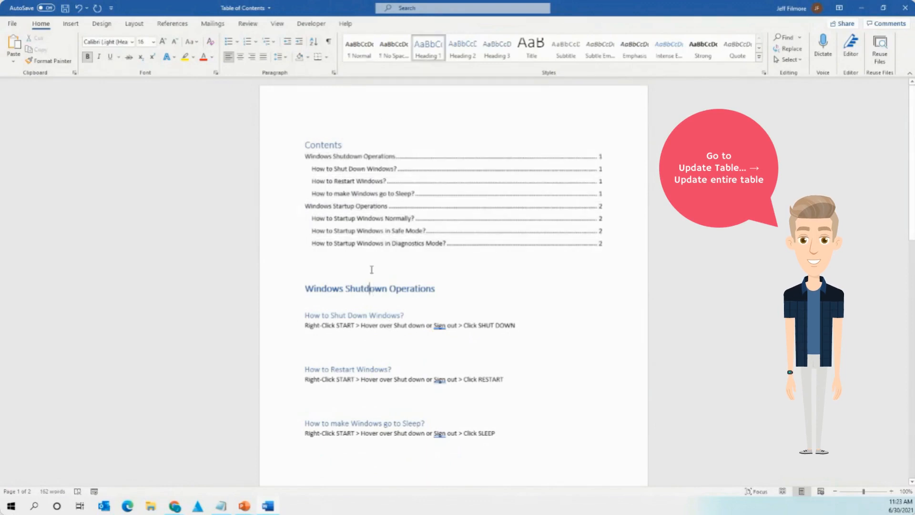
triple_click(370, 290)
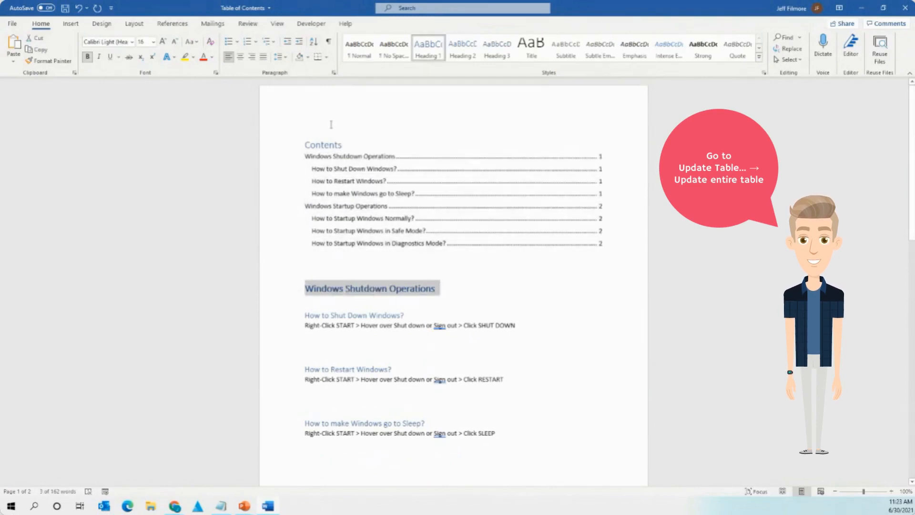
Update the entire table of contents again so bold headings carry over.
click(324, 145)
click(351, 124)
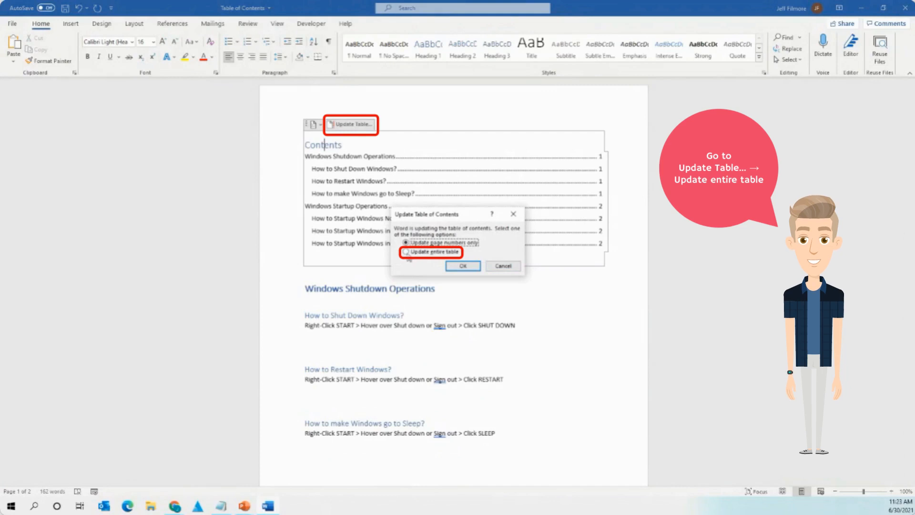
click(406, 252)
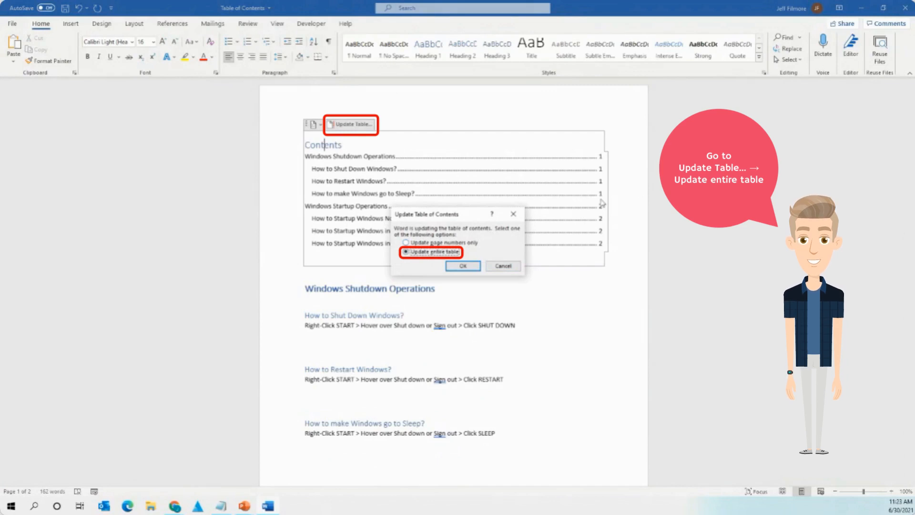
click(462, 265)
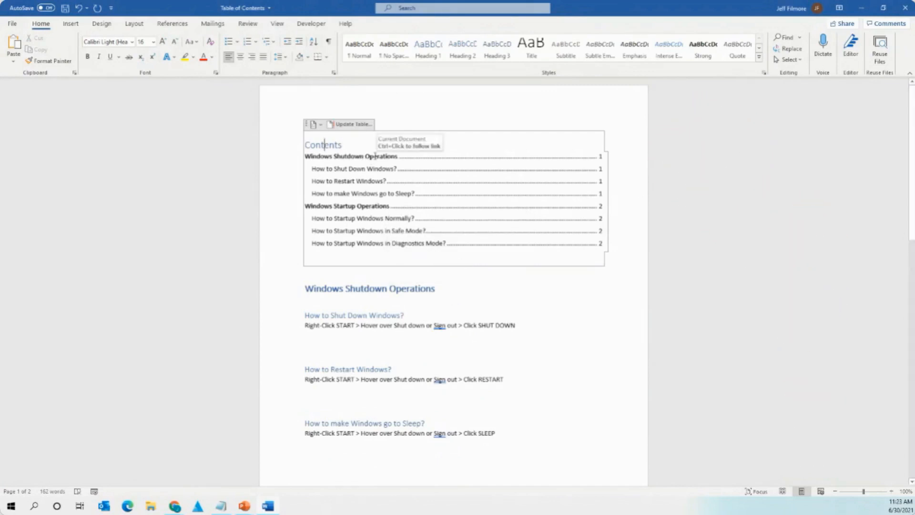
Compare the table of contents entries with the Windows Shutdown Operations heading.
click(331, 155)
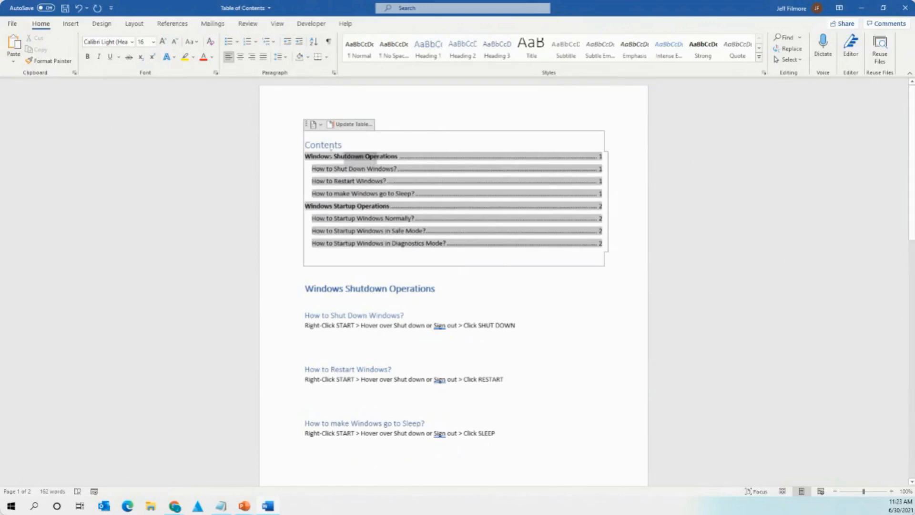
click(396, 296)
drag(410, 289, 350, 289)
click(350, 289)
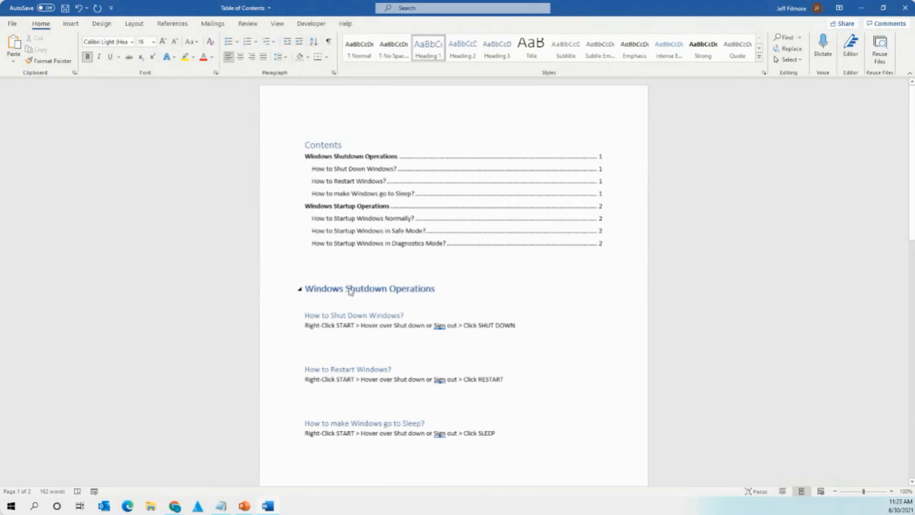
click(364, 156)
triple_click(353, 158)
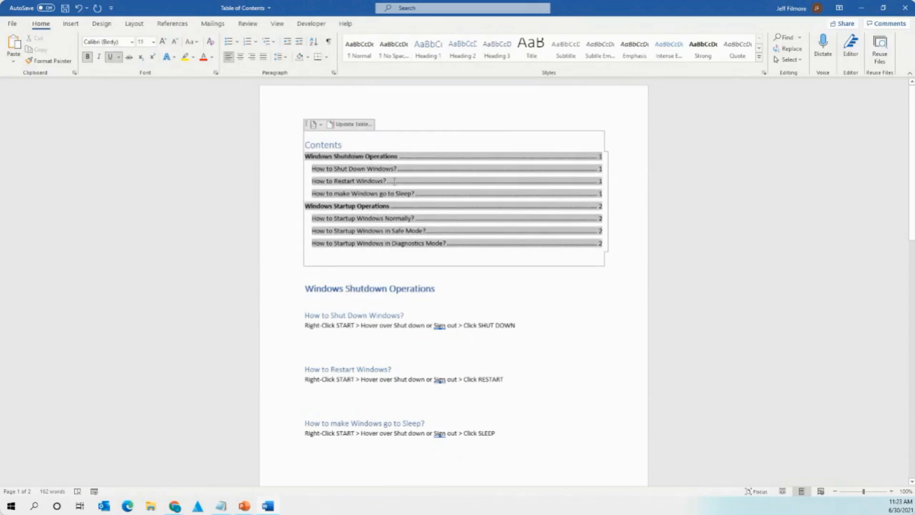
click(402, 312)
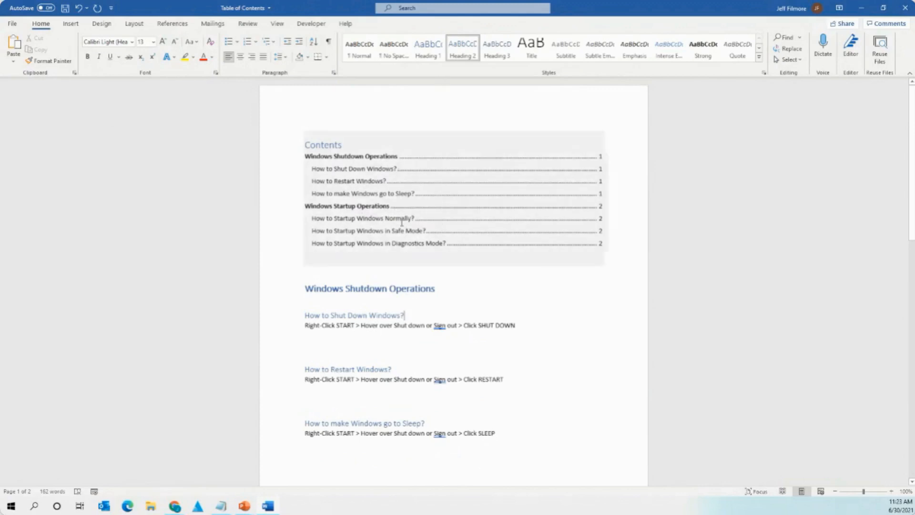
Close the document with Don't Save and reveal the slide's next bullet.
click(904, 8)
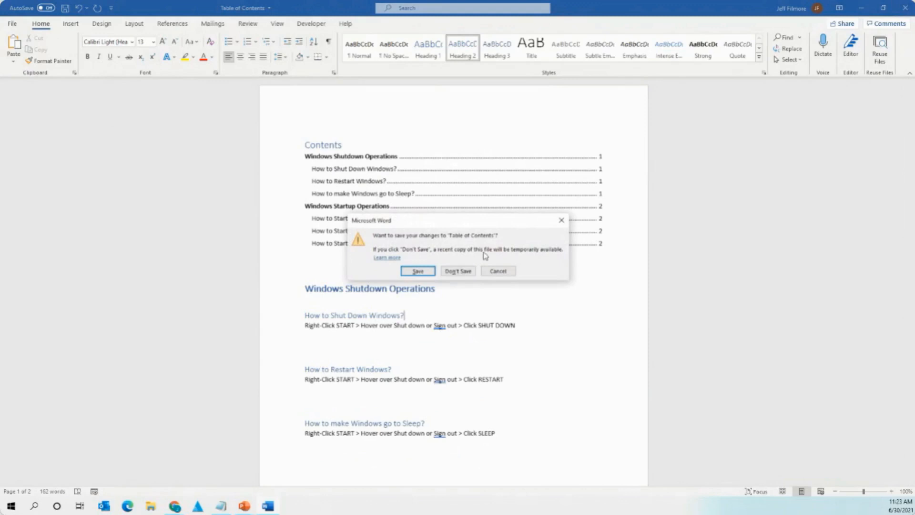
click(458, 272)
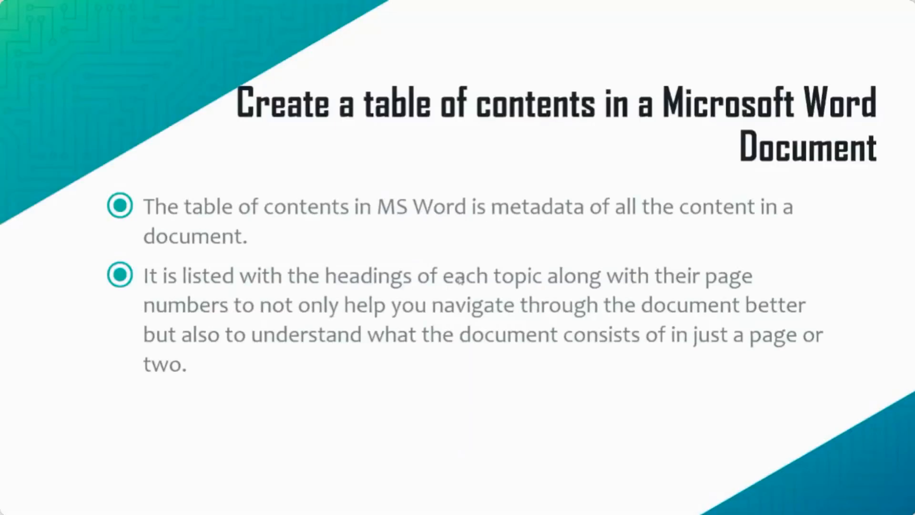
click(456, 261)
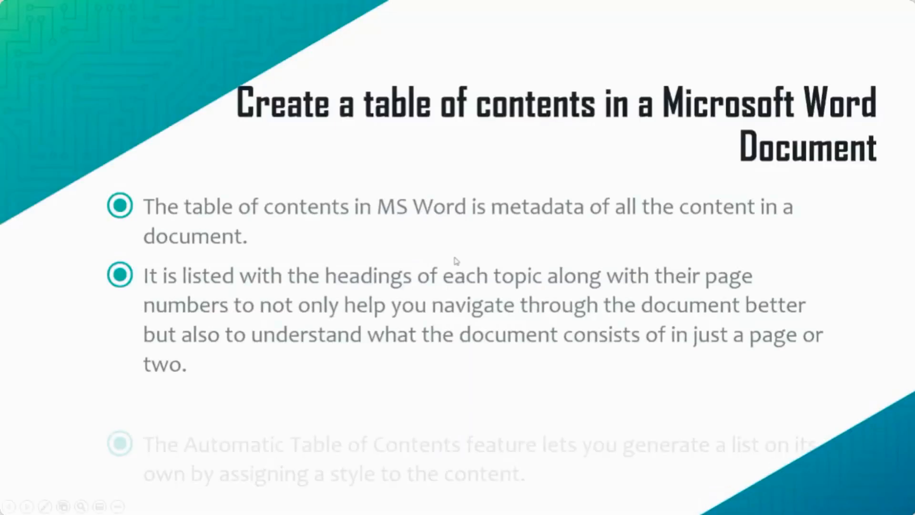
Reveal the last bullet and advance through the slides to the header-picture slide.
click(456, 261)
click(492, 141)
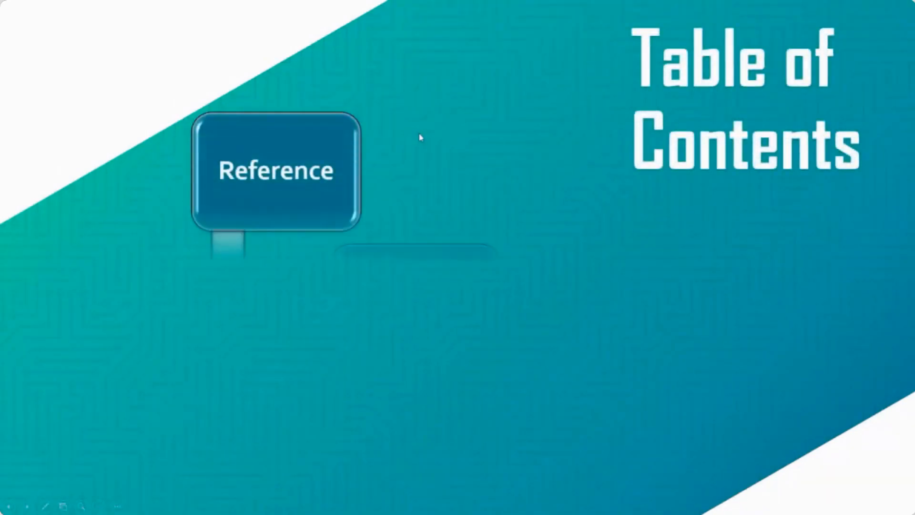
click(507, 153)
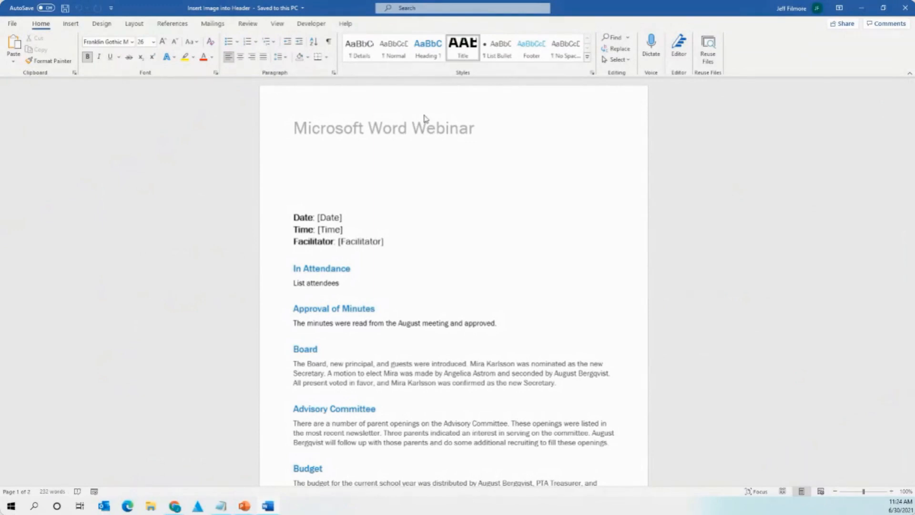
Scroll the Microsoft Word Webinar page and briefly open then exit its header.
scroll(443, 204, down, 10)
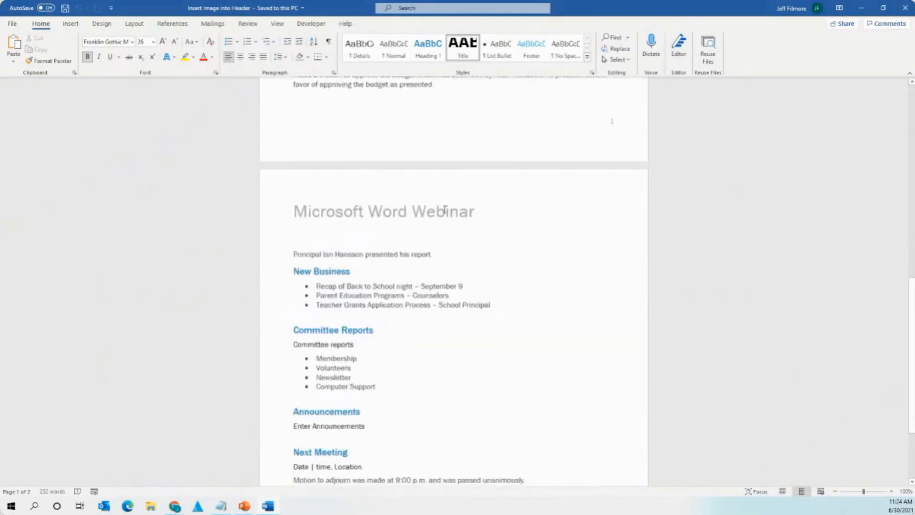
scroll(442, 209, up, 8)
scroll(442, 209, up, 2)
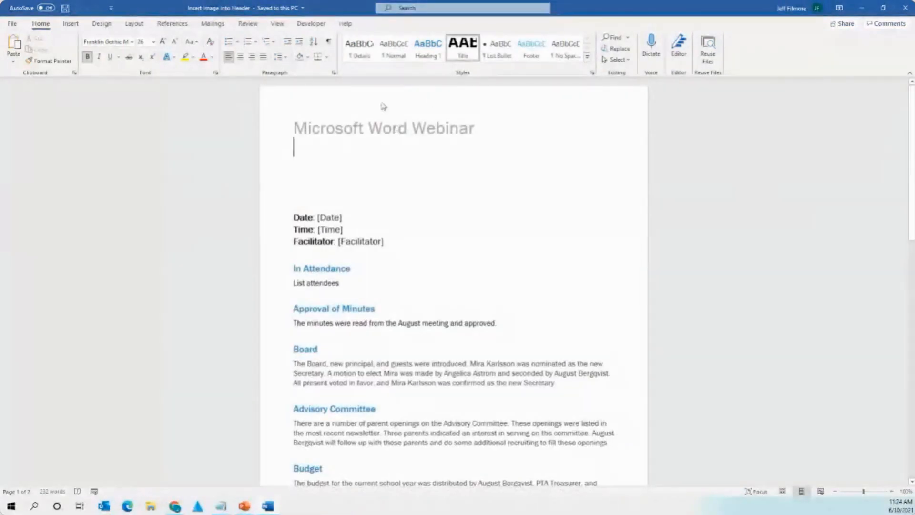
scroll(398, 149, down, 9)
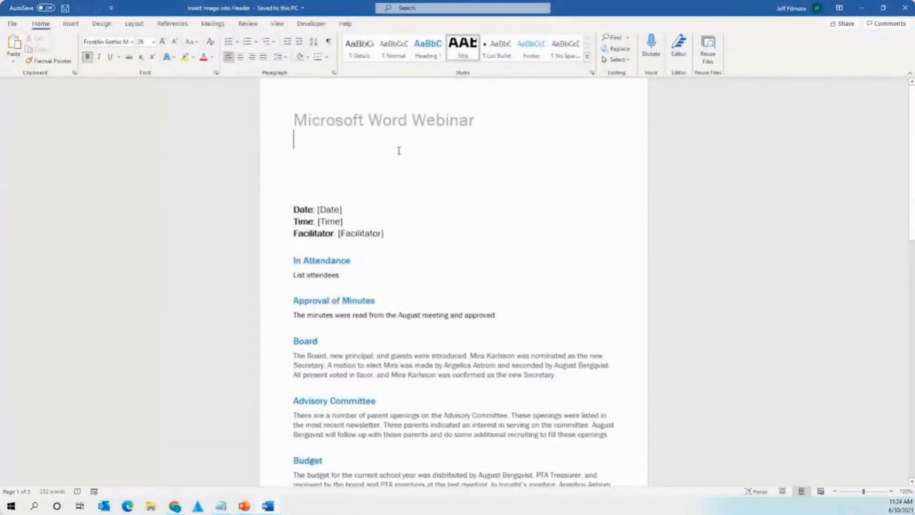
scroll(411, 218, up, 9)
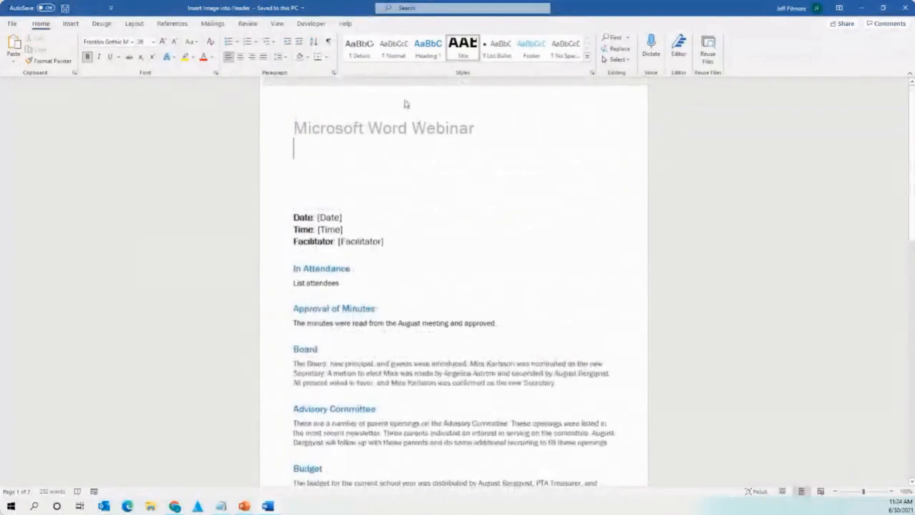
double_click(376, 131)
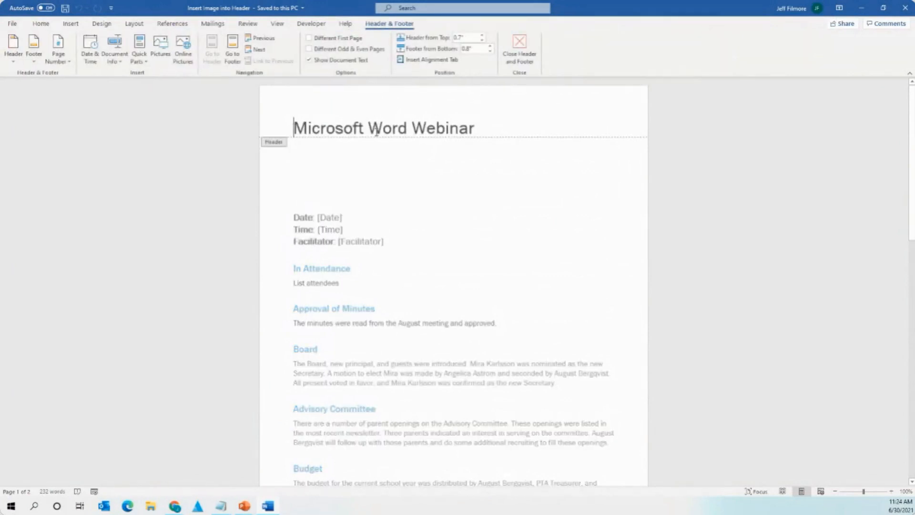
double_click(177, 160)
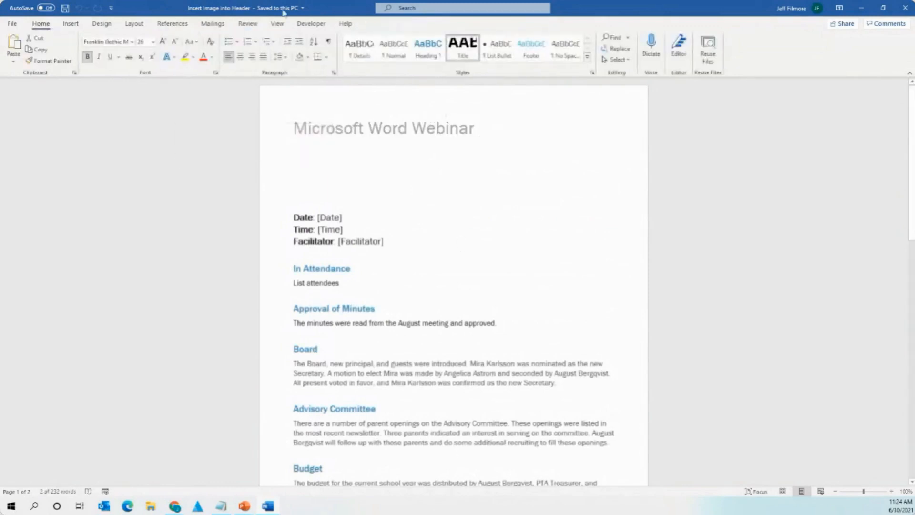
Browse the Header gallery without choosing, then reopen the header and click after the title.
click(70, 23)
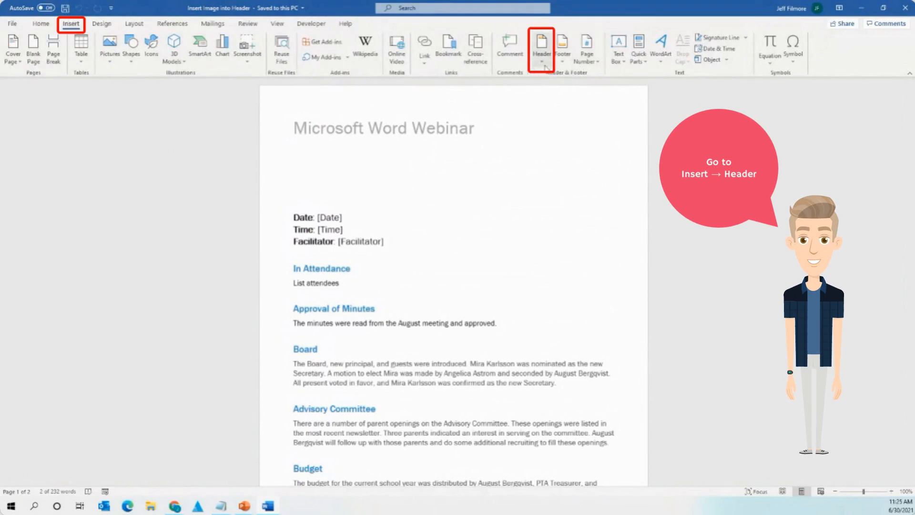
click(542, 60)
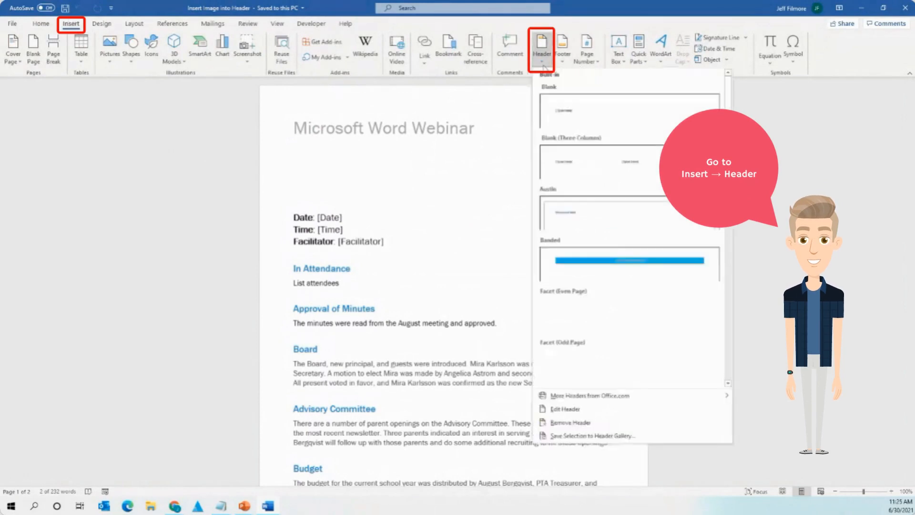
click(370, 129)
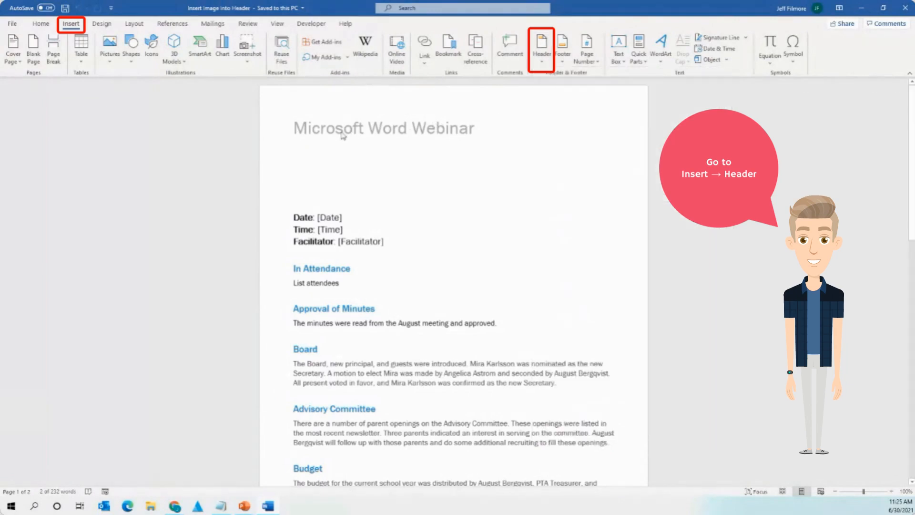
double_click(395, 132)
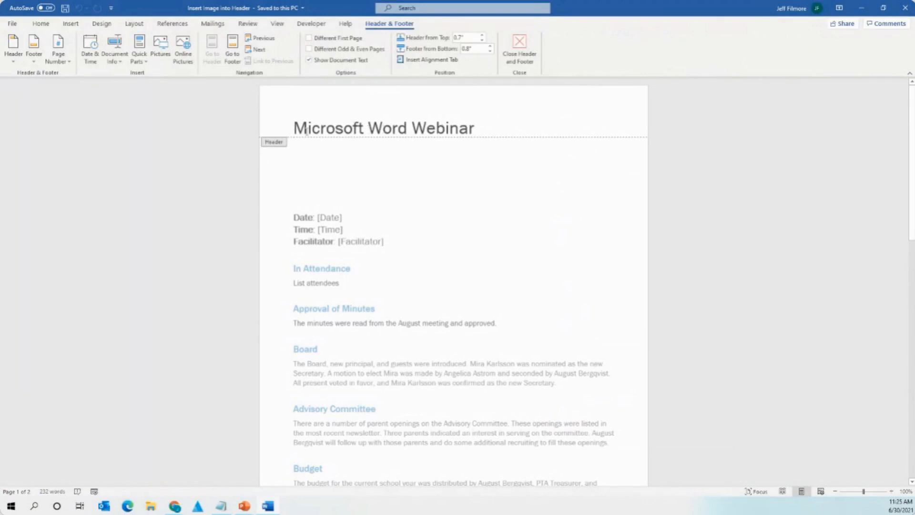
click(484, 128)
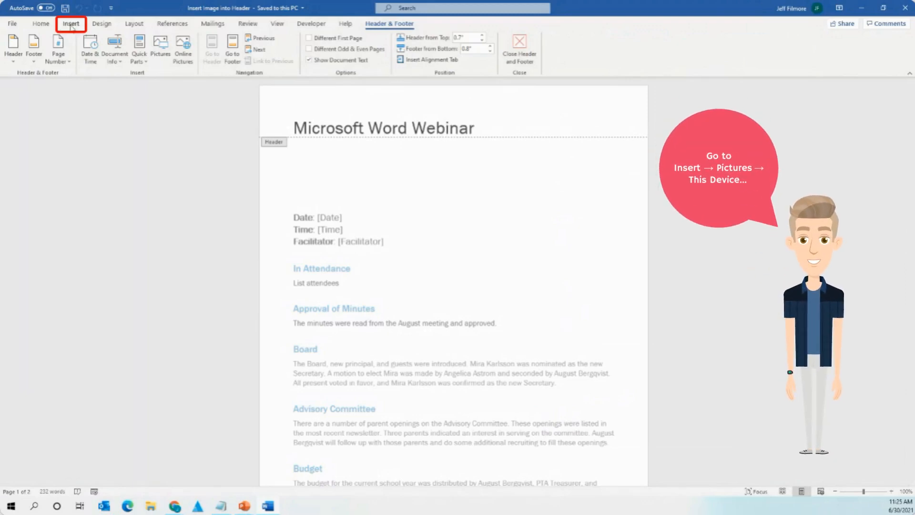
Insert Microsoft-Word-Logo from the Desktop via Insert > Pictures > This Device.
click(70, 25)
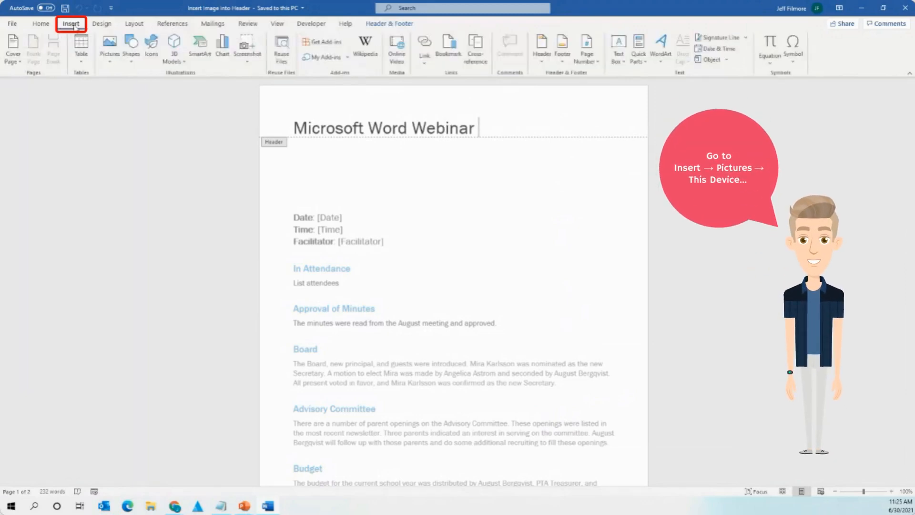
click(110, 64)
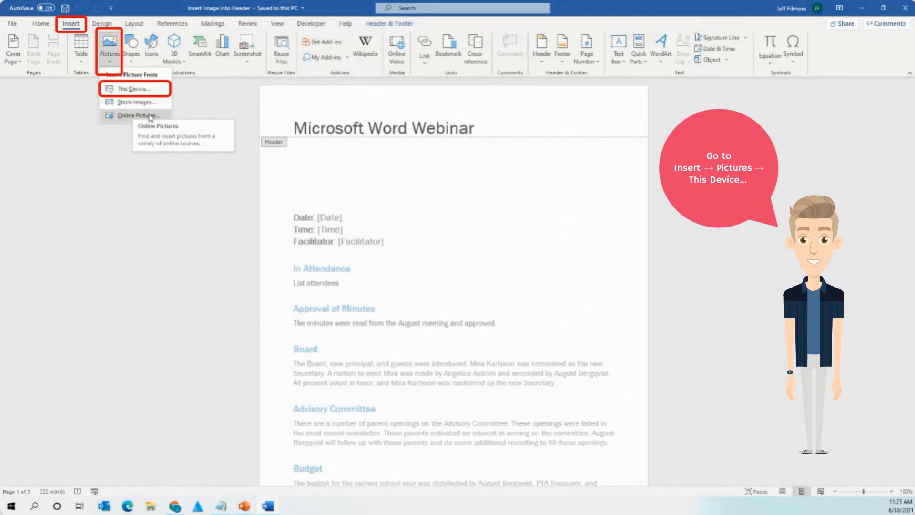
click(139, 90)
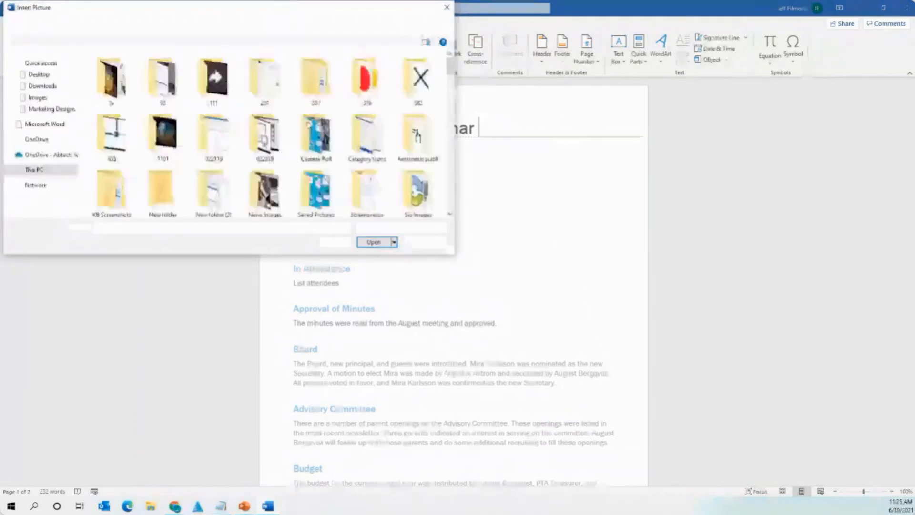
click(39, 74)
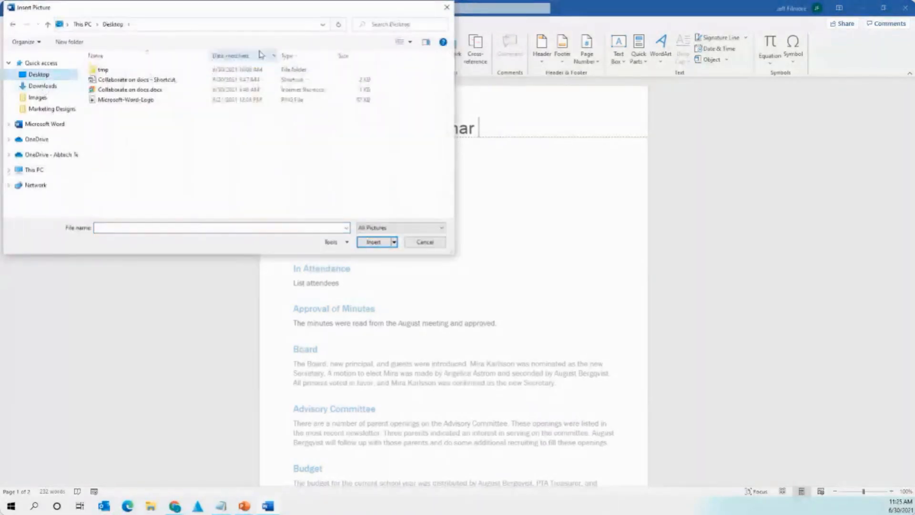
click(138, 100)
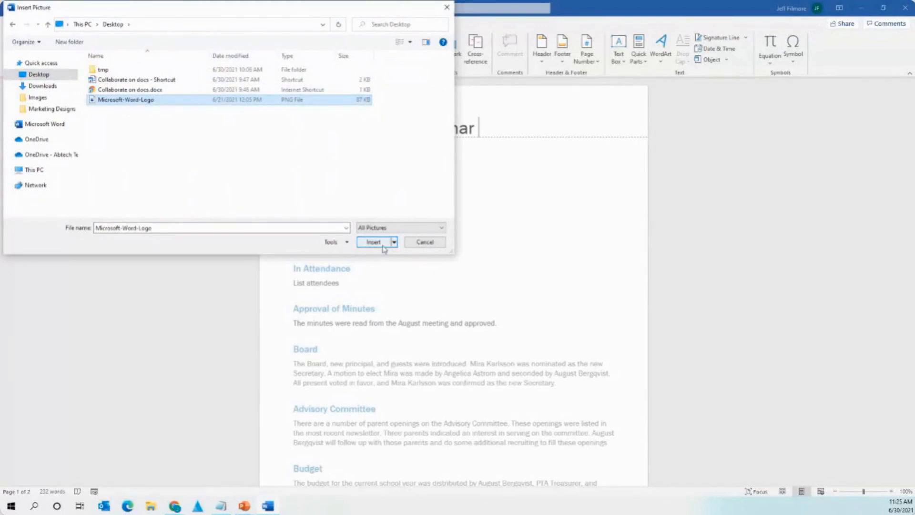
click(380, 244)
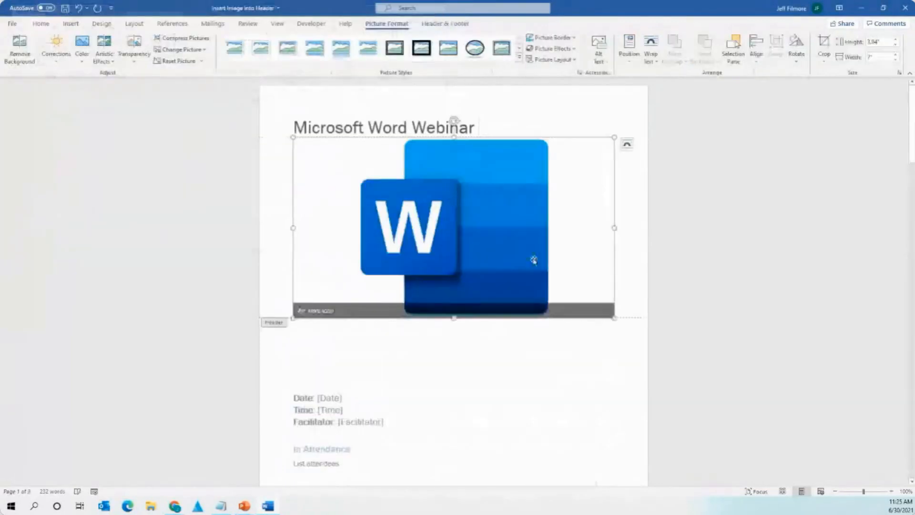
Shrink the logo by dragging its corner handle twice, then close the header.
drag(615, 138, 423, 180)
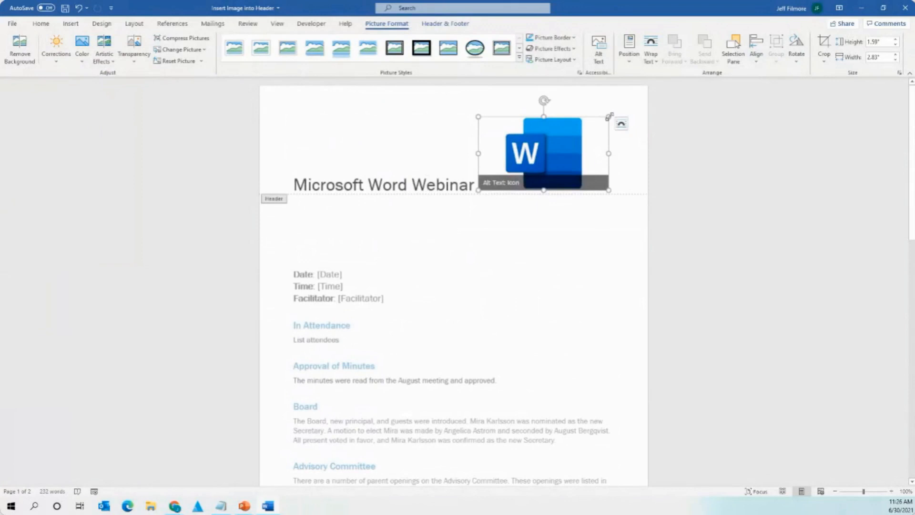
drag(609, 117, 535, 166)
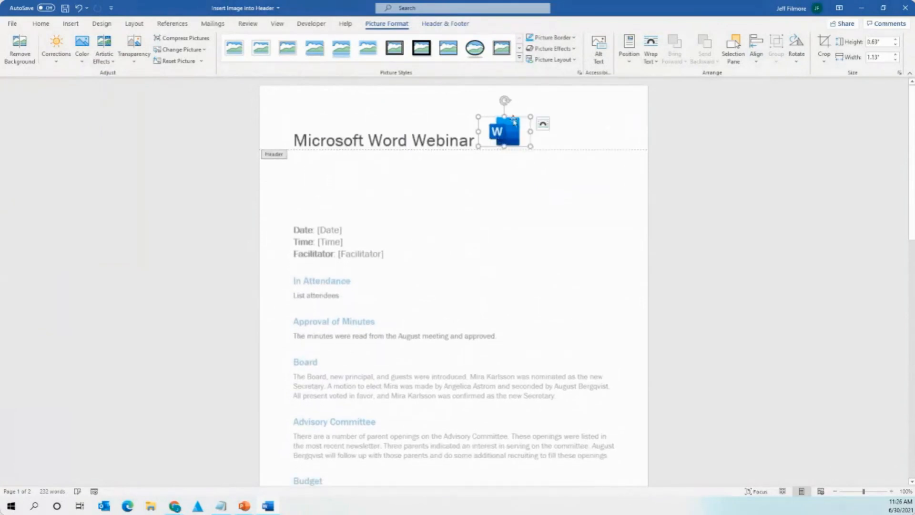
double_click(525, 184)
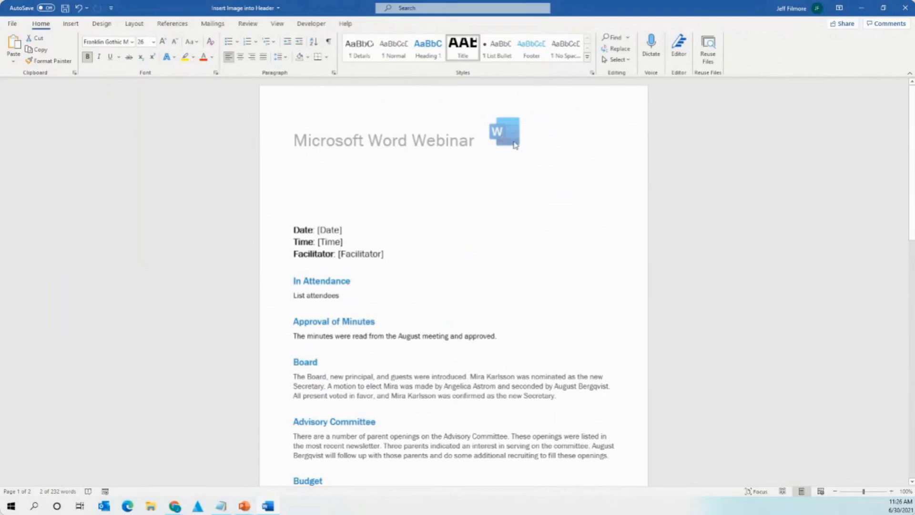
scroll(504, 202, down, 15)
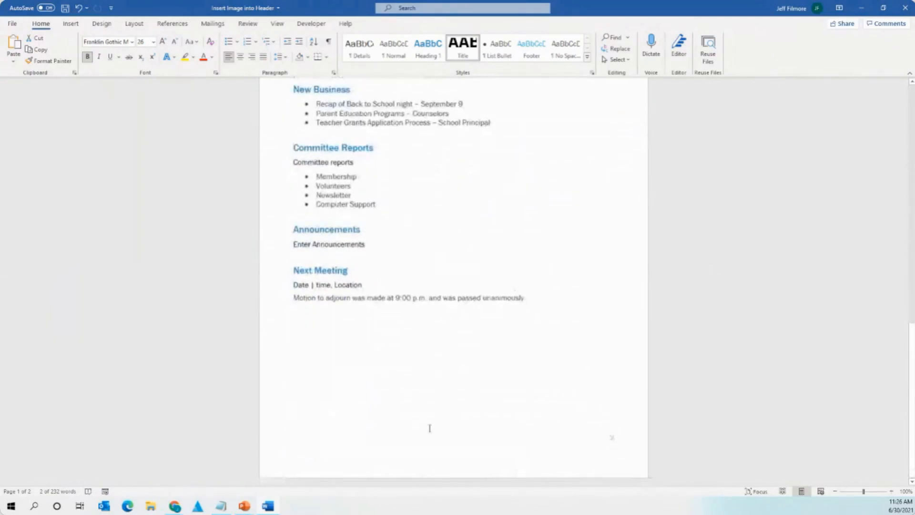
scroll(454, 374, up, 8)
scroll(474, 312, up, 5)
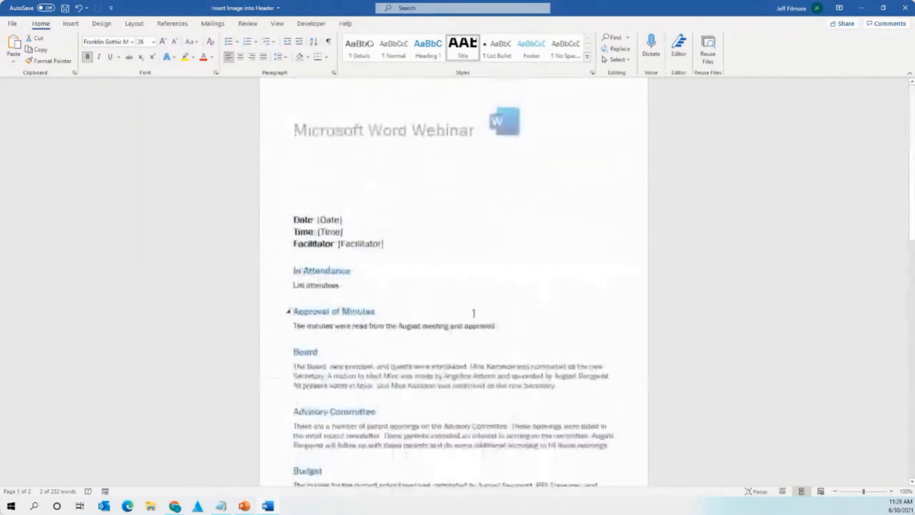
double_click(510, 138)
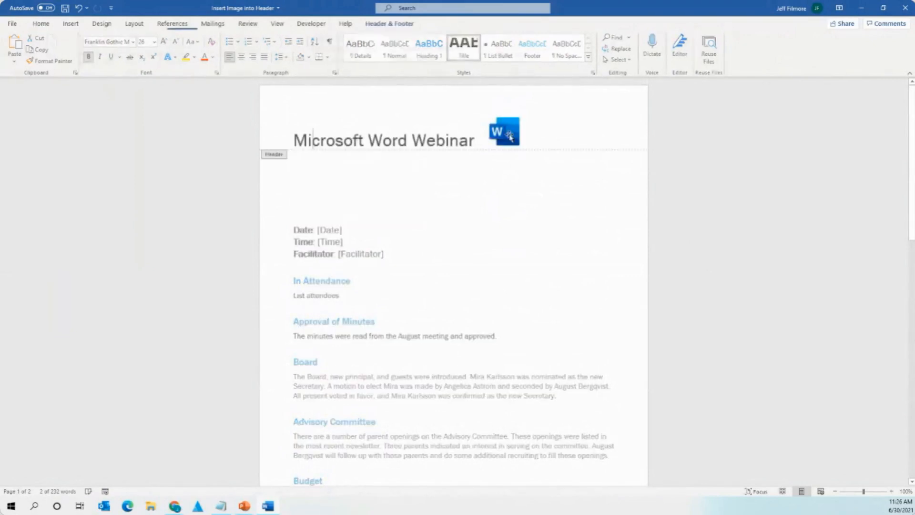
double_click(536, 264)
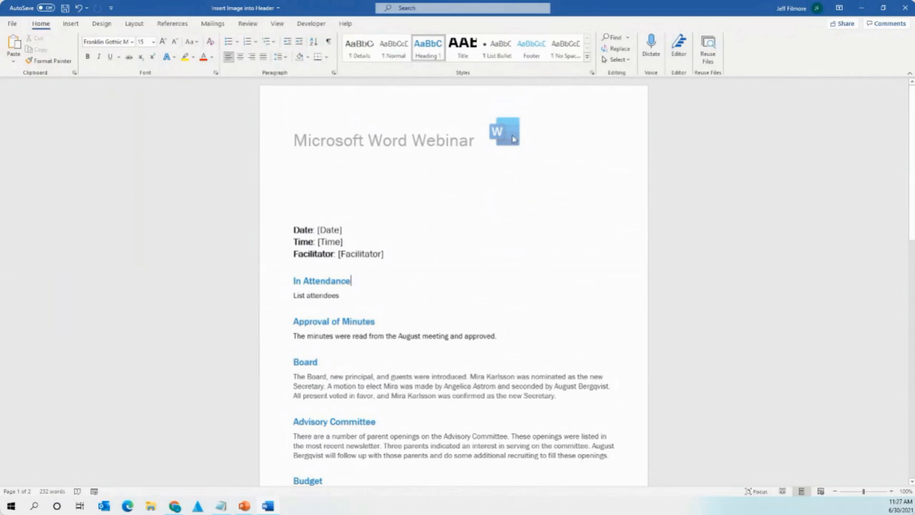
Set the logo to Top and Bottom wrapping and move it to the header's top-right corner.
double_click(514, 139)
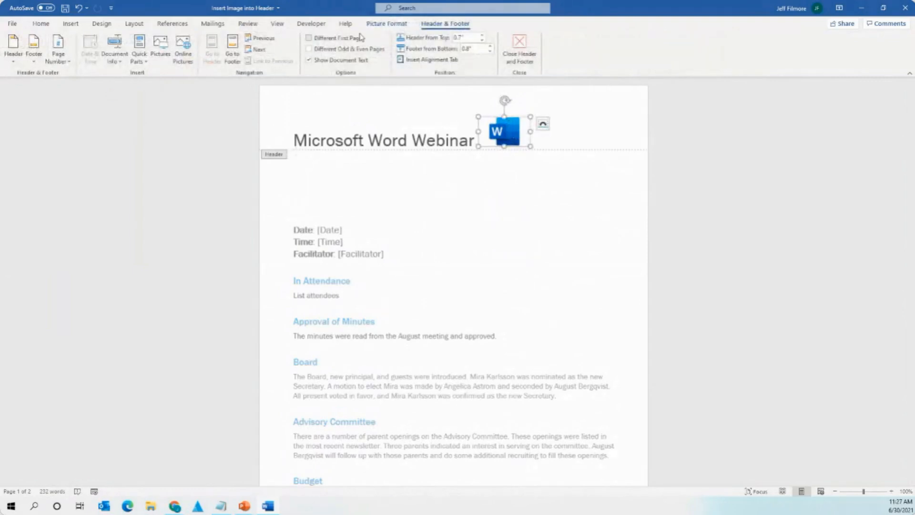
drag(507, 129, 553, 116)
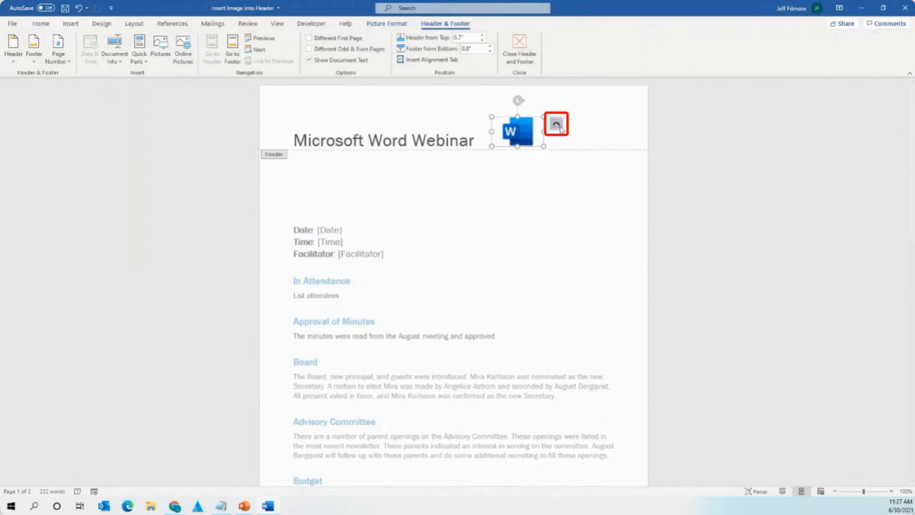
click(556, 126)
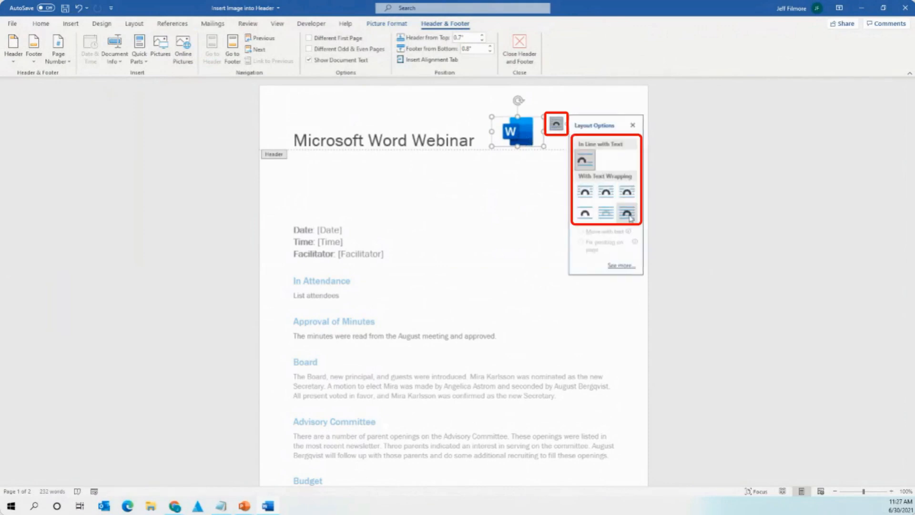
click(626, 195)
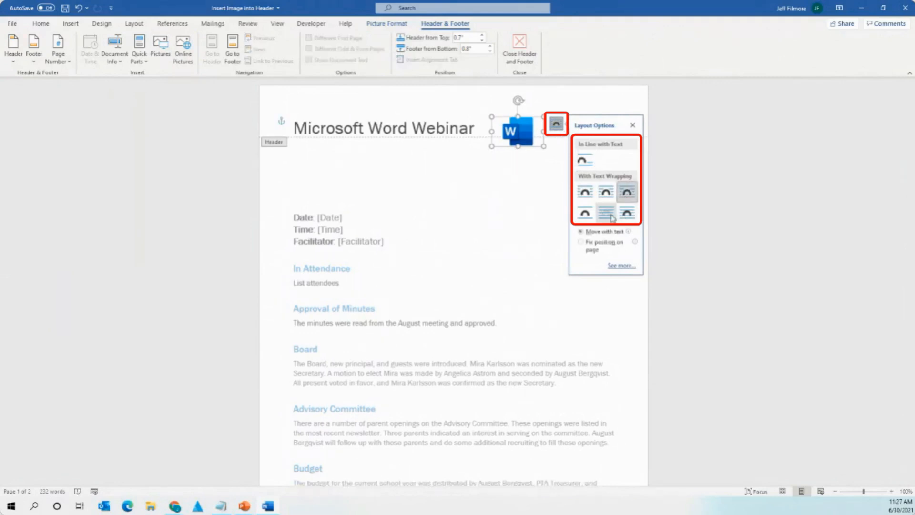
click(585, 213)
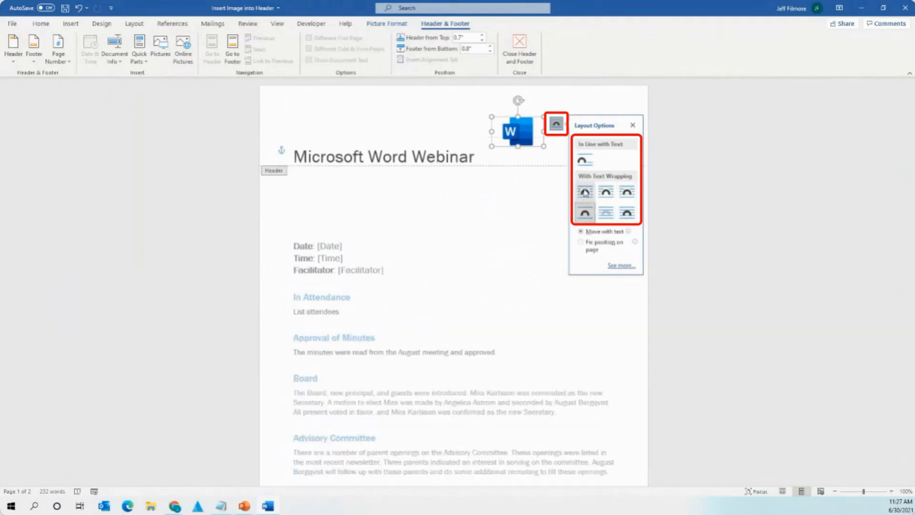
drag(519, 130, 614, 110)
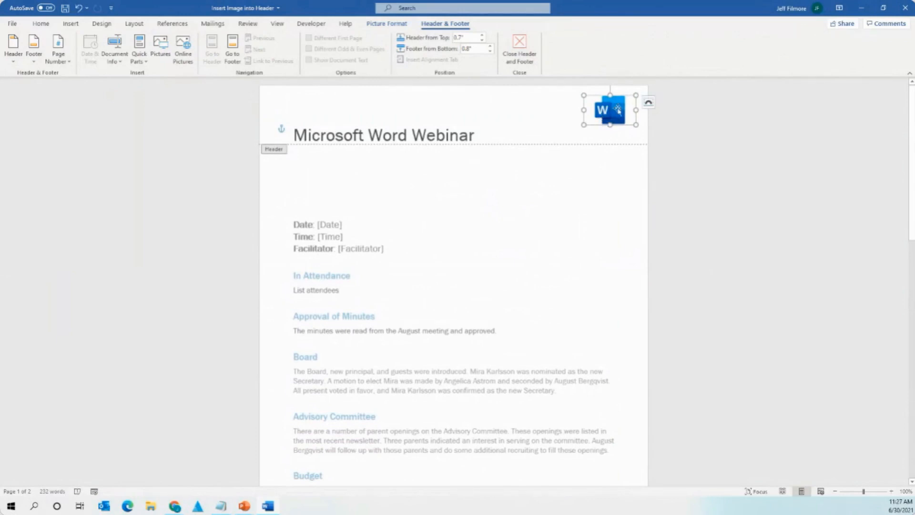
double_click(601, 192)
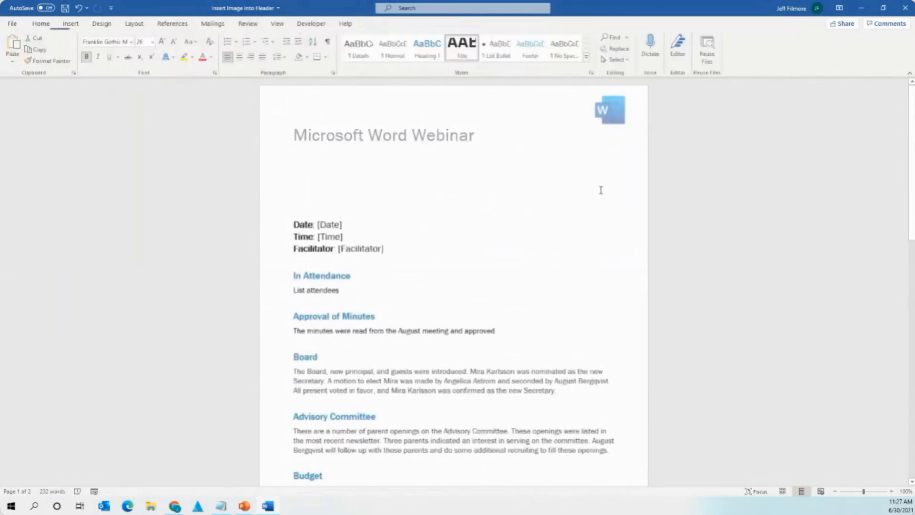
Close the Insert Image into Header document without saving.
scroll(615, 204, down, 15)
scroll(616, 208, up, 15)
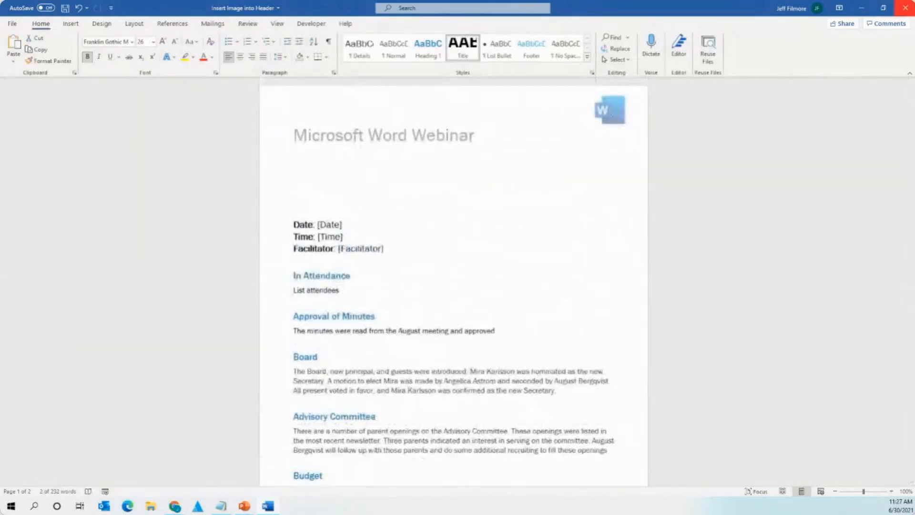
click(904, 8)
click(460, 274)
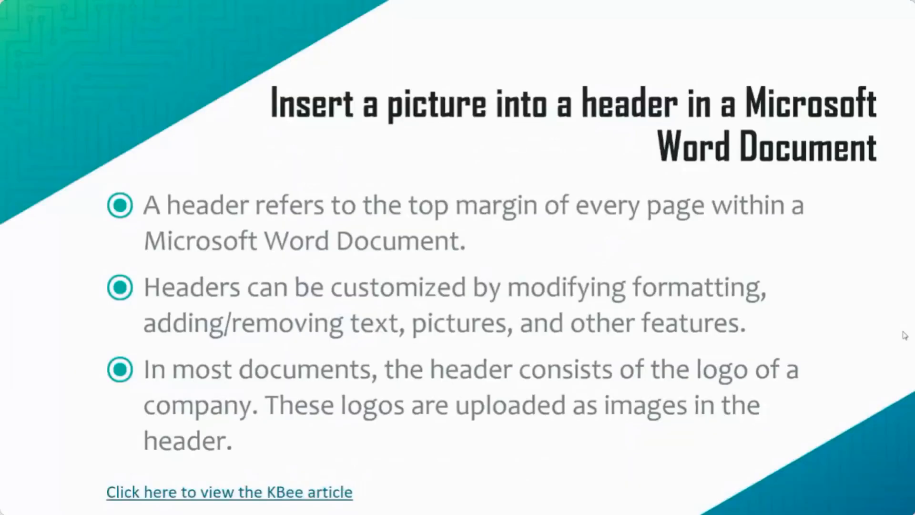
Advance the slide show through the 'Insert an Image in Header' slide to the following slide.
click(410, 299)
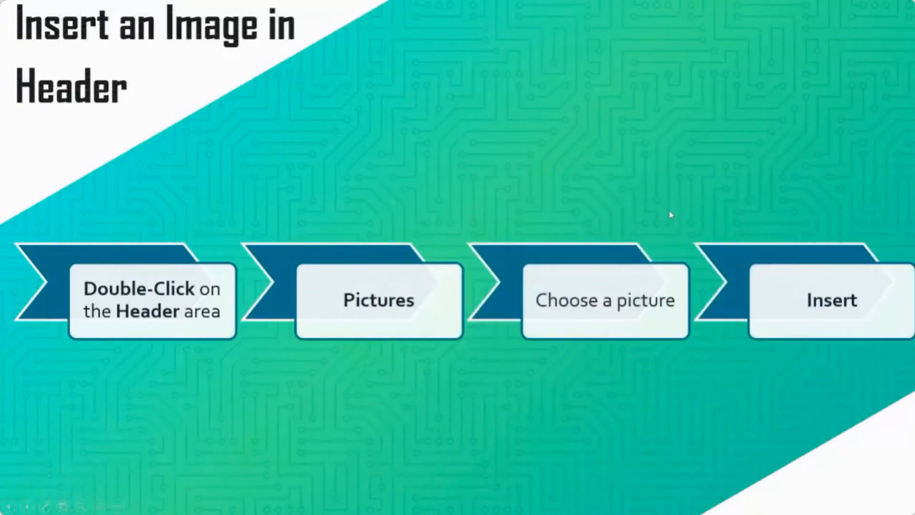
click(664, 148)
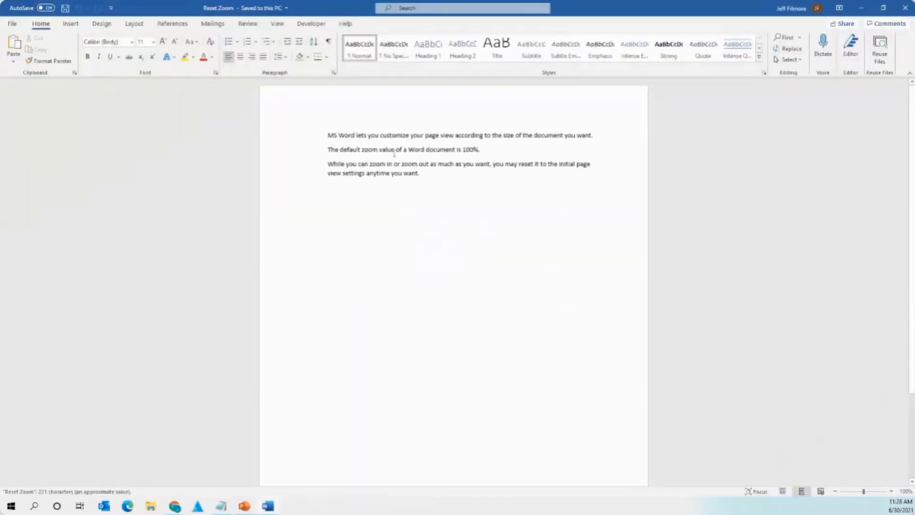
Switch to Web Layout and enlarge the selected lines of text to 48 pt.
click(821, 495)
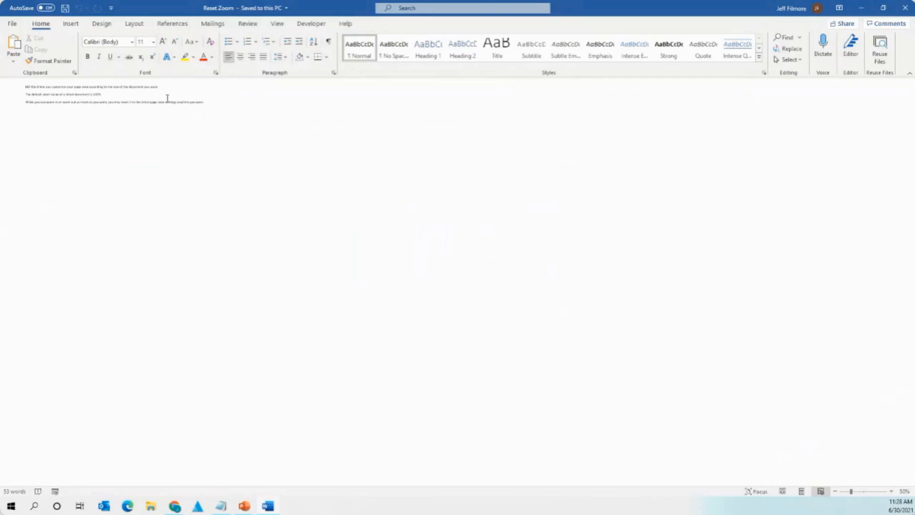
drag(203, 102, 82, 86)
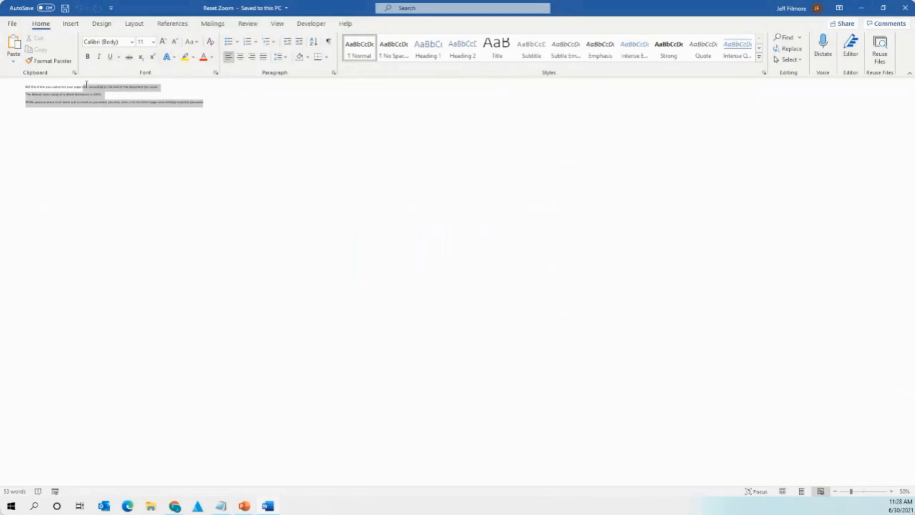
click(154, 42)
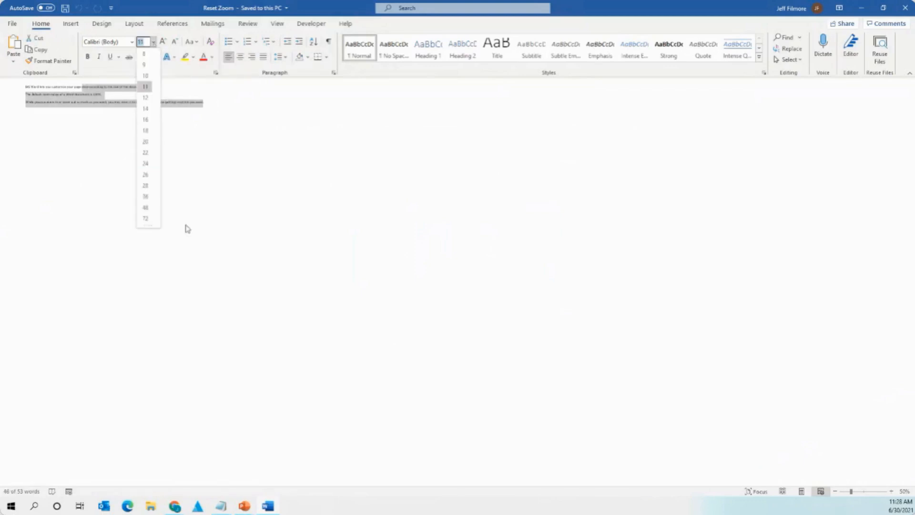
click(146, 205)
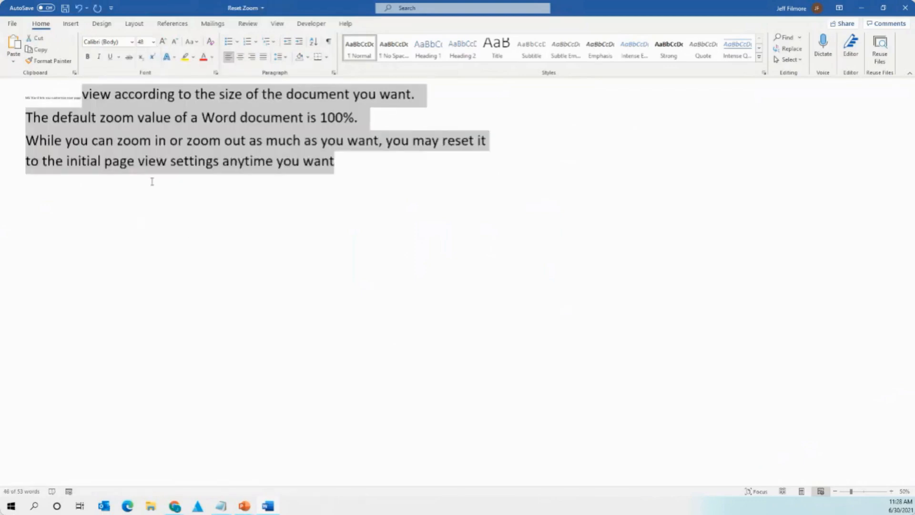
Undo the 48 pt font change so the text returns to its original size.
click(218, 130)
drag(341, 162, 187, 140)
click(228, 202)
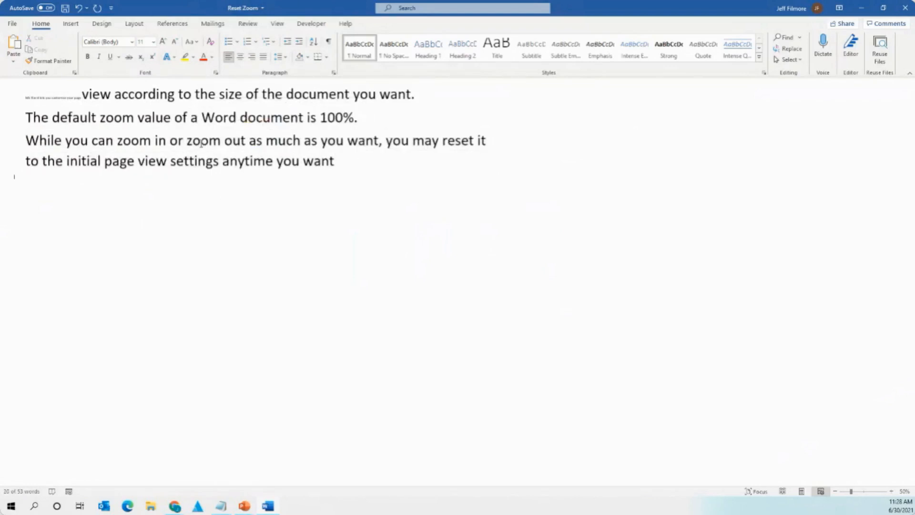
key(ctrl+z)
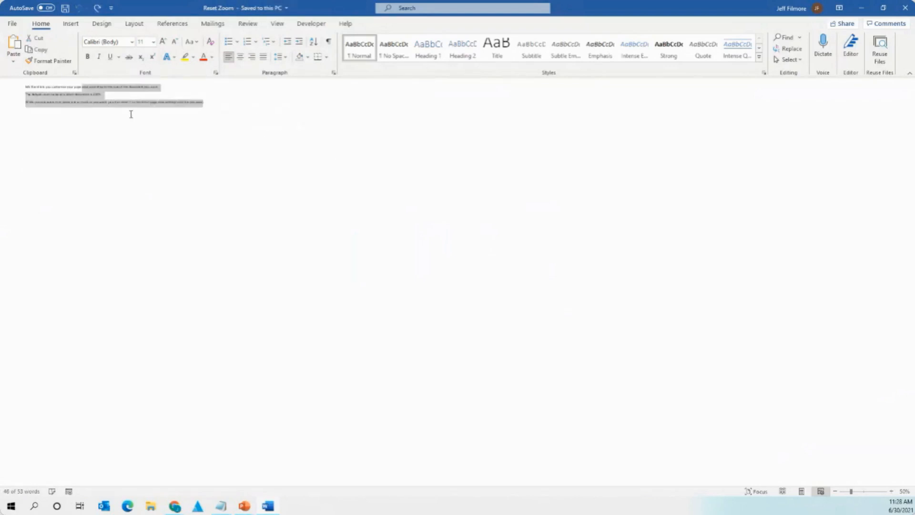
click(130, 114)
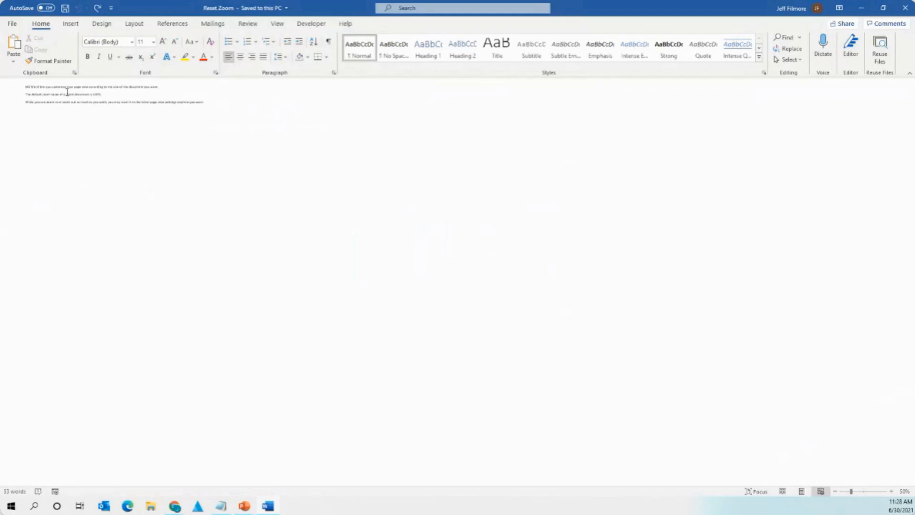
triple_click(58, 94)
Zoom from 50% to 100% with the status-bar slider, confirming 100% in the Zoom dialog.
click(142, 102)
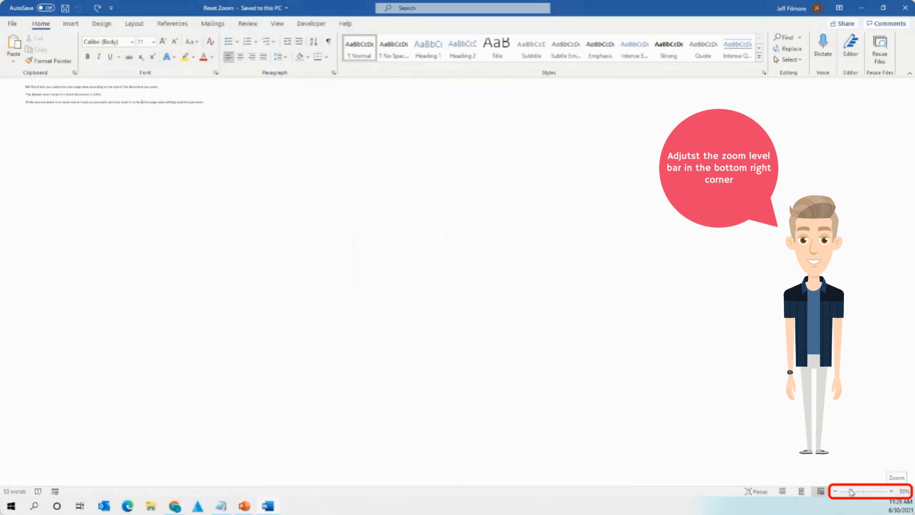
drag(852, 492, 864, 494)
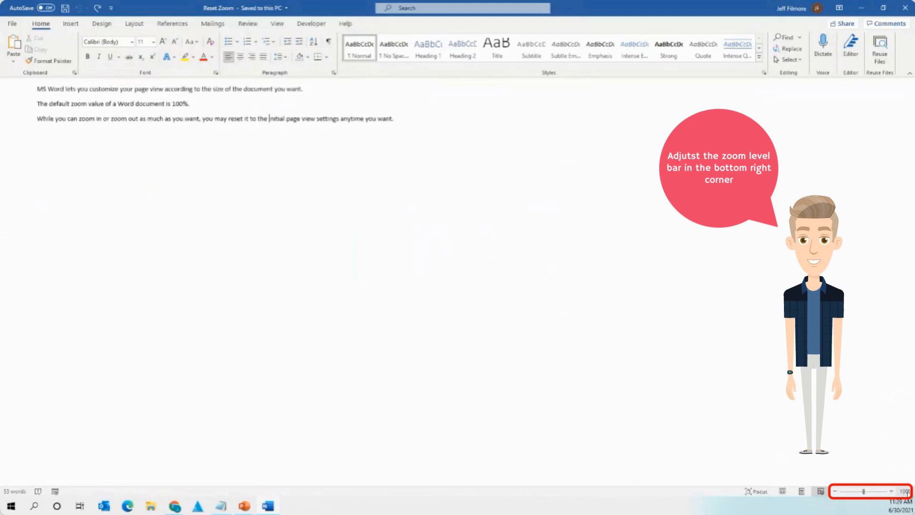
click(904, 491)
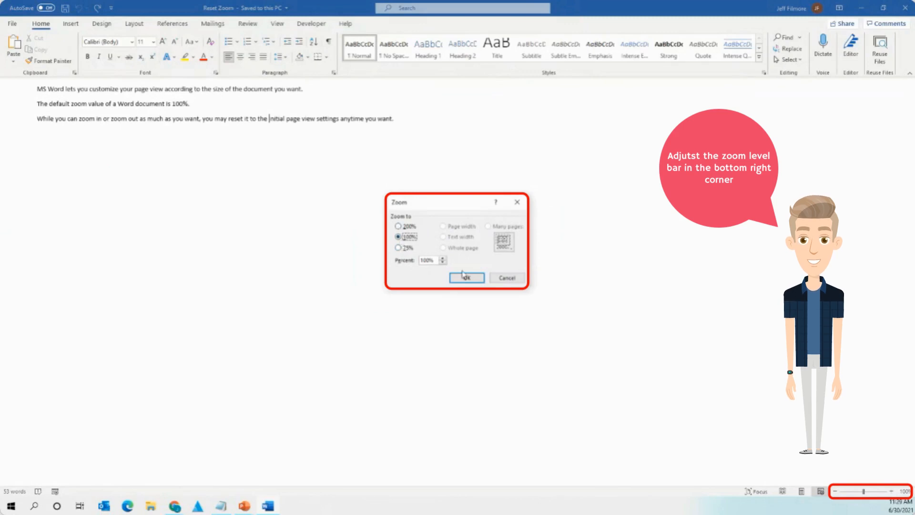
click(465, 278)
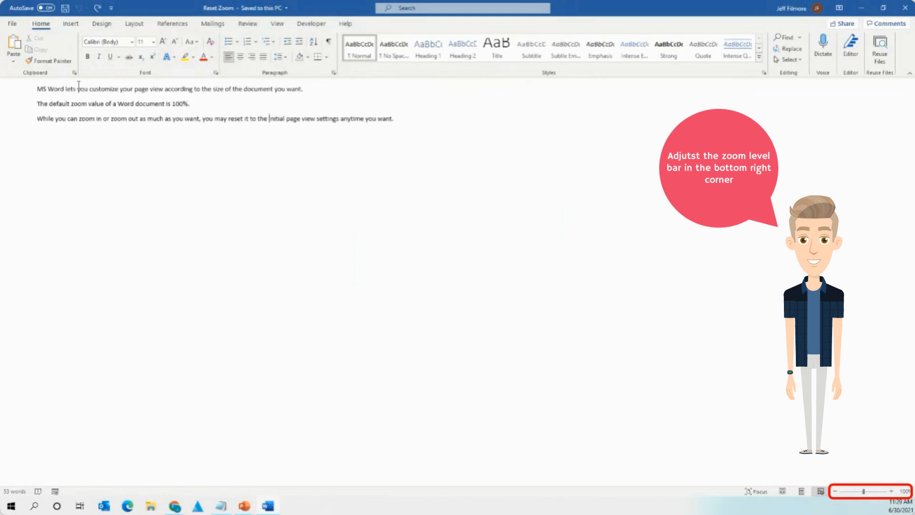
drag(77, 88, 447, 147)
click(446, 151)
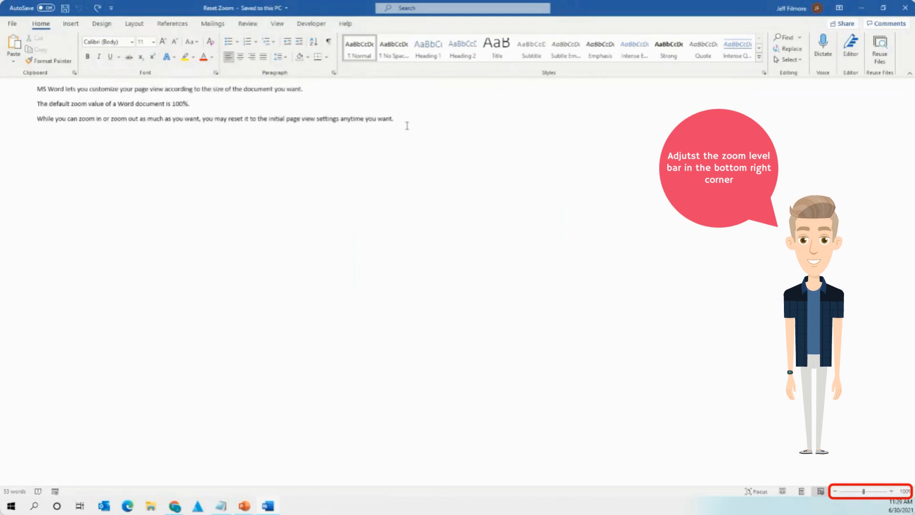
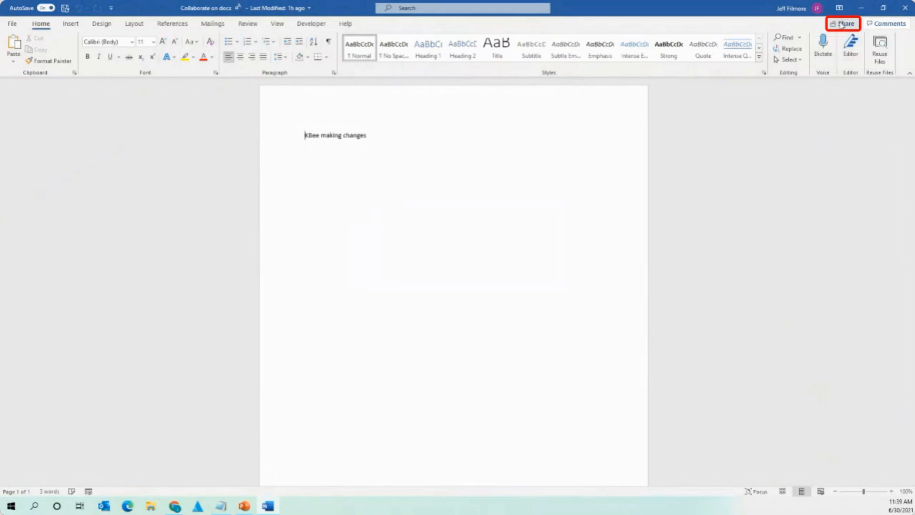
Open the Send link sharing dialog for Collaborate on docs, then close it again.
click(841, 24)
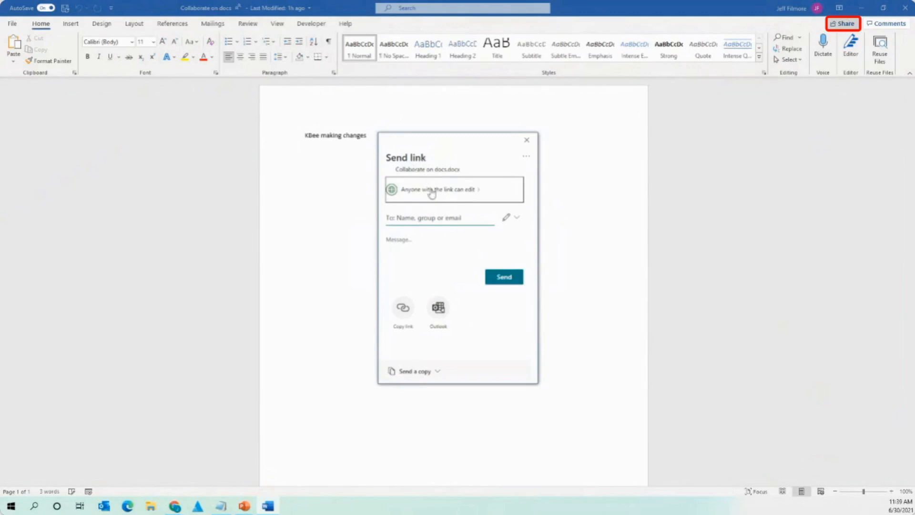
click(527, 140)
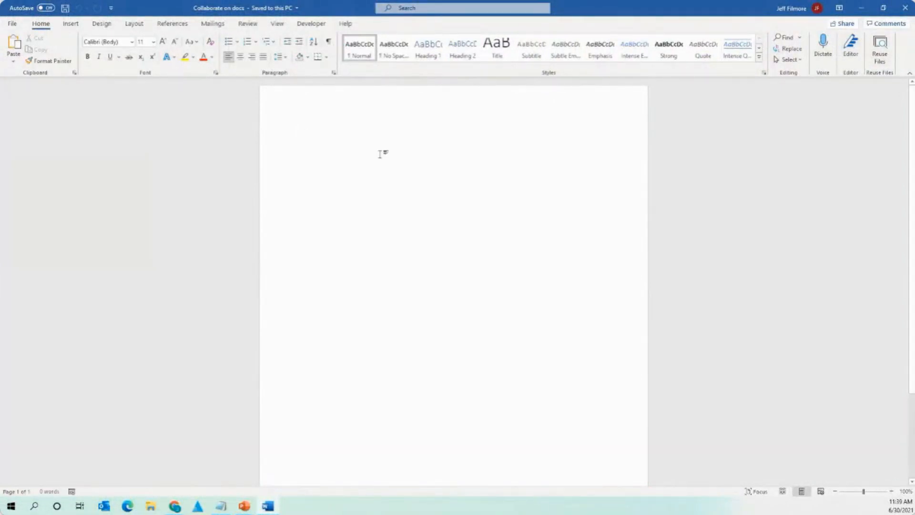
Type 'gdfgdfgdfgdf' and upload the document to OneDrive - Abtech Technologies for sharing.
text(gdfgdfgdfgdf)
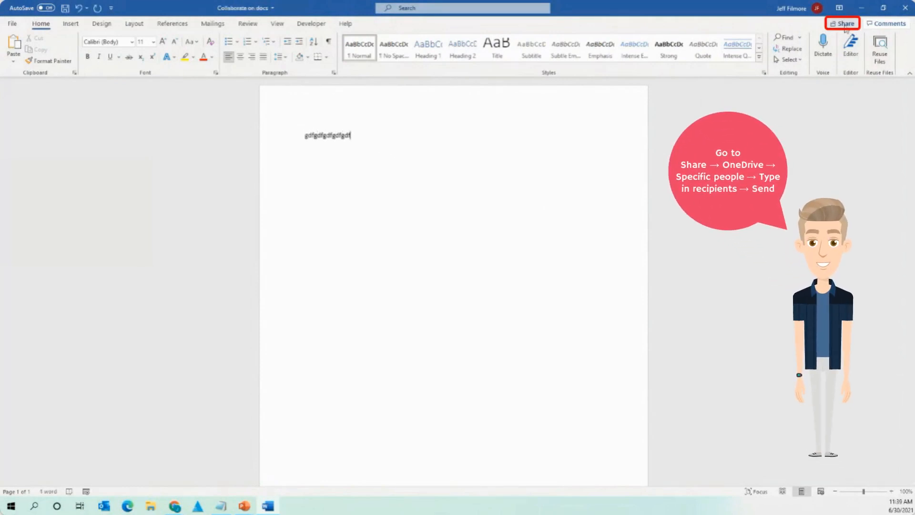
click(844, 25)
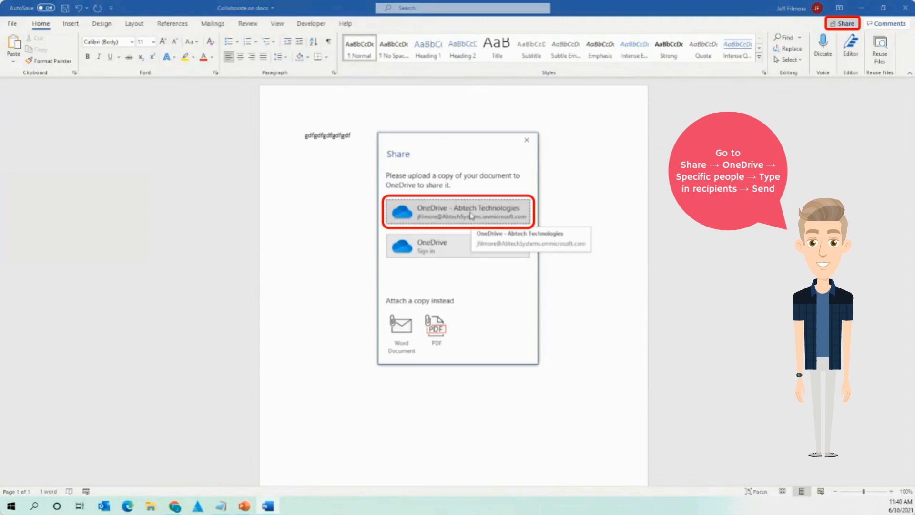
click(471, 215)
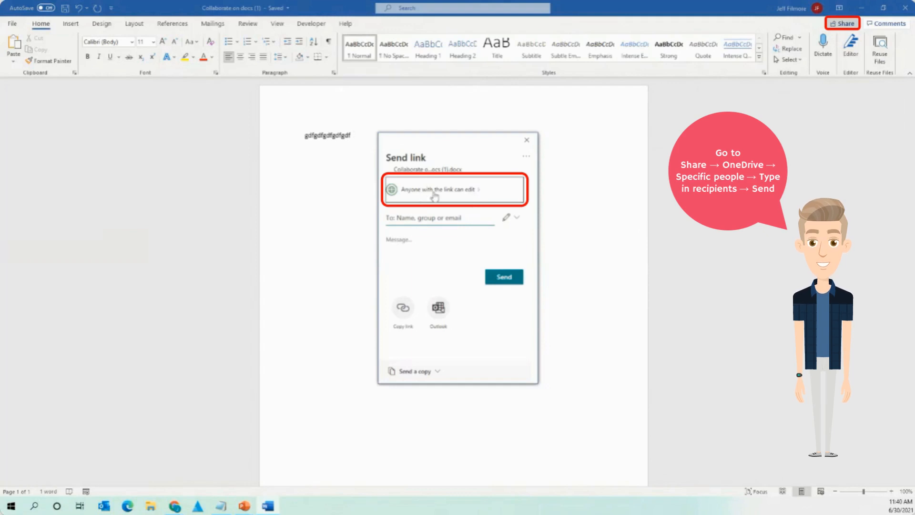
Open Link settings from the 'Anyone with the link can edit' option in Send link.
click(435, 224)
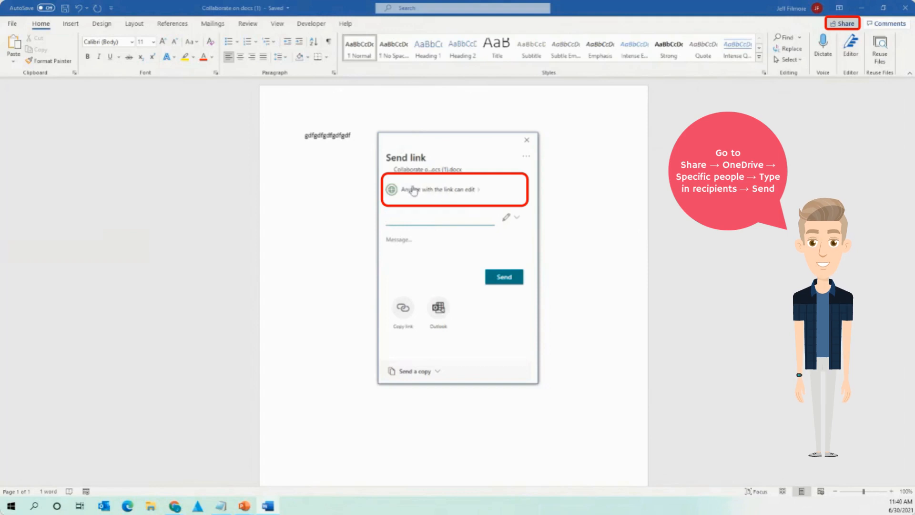
click(441, 191)
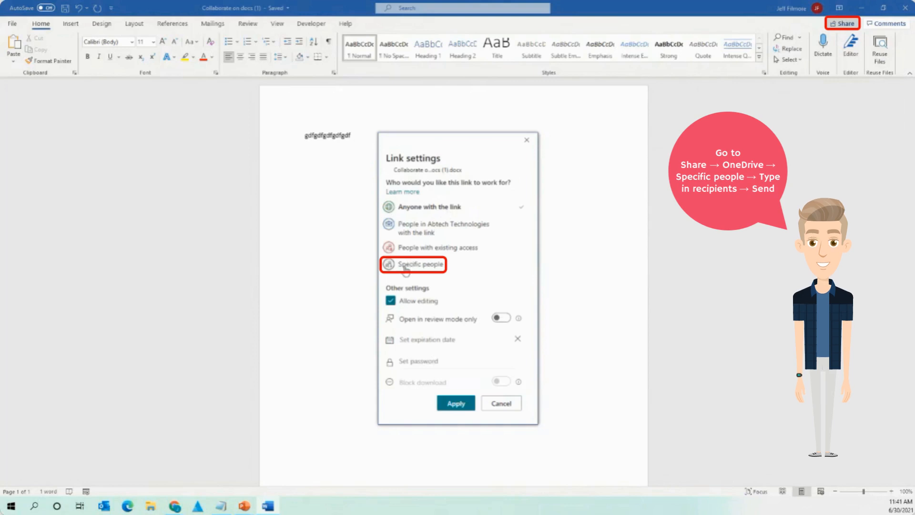
Restrict the sharing link to Specific people and apply the new link settings.
click(423, 265)
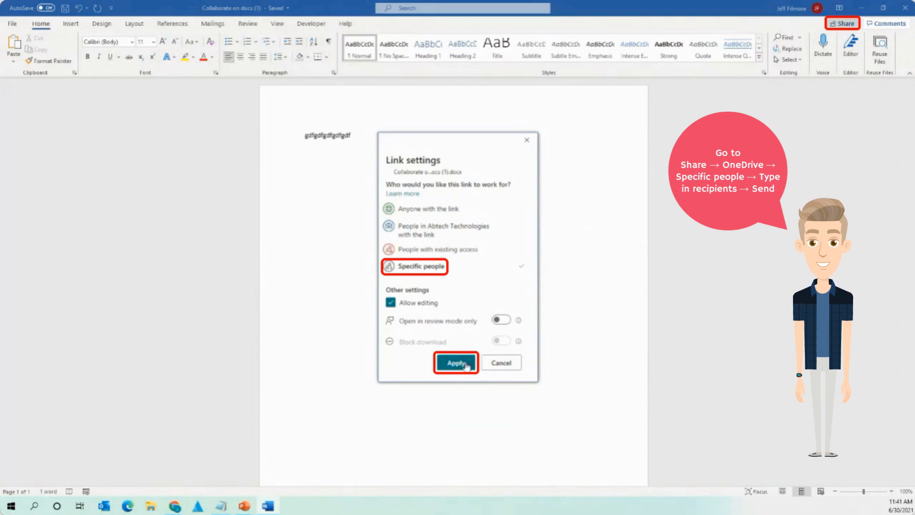
click(466, 365)
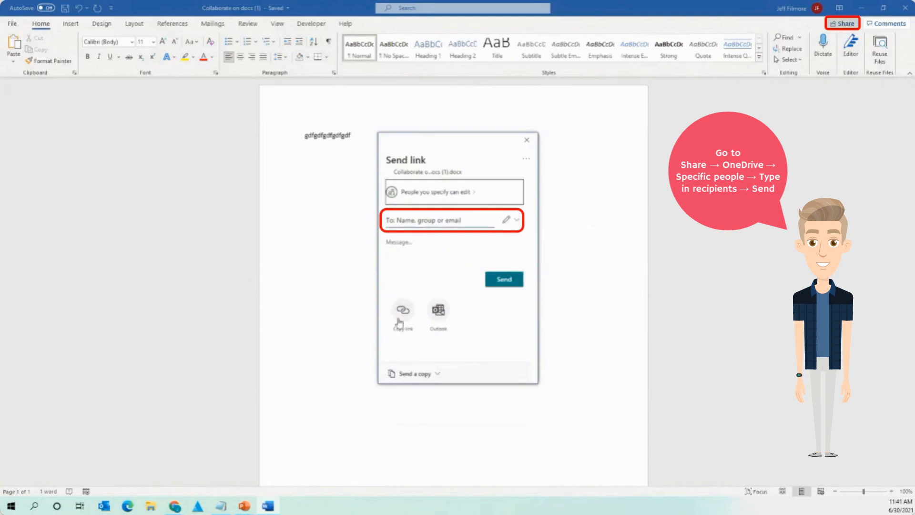
Add a suggested recipient by typing part of their name, remove them, then close sharing and the document.
click(437, 223)
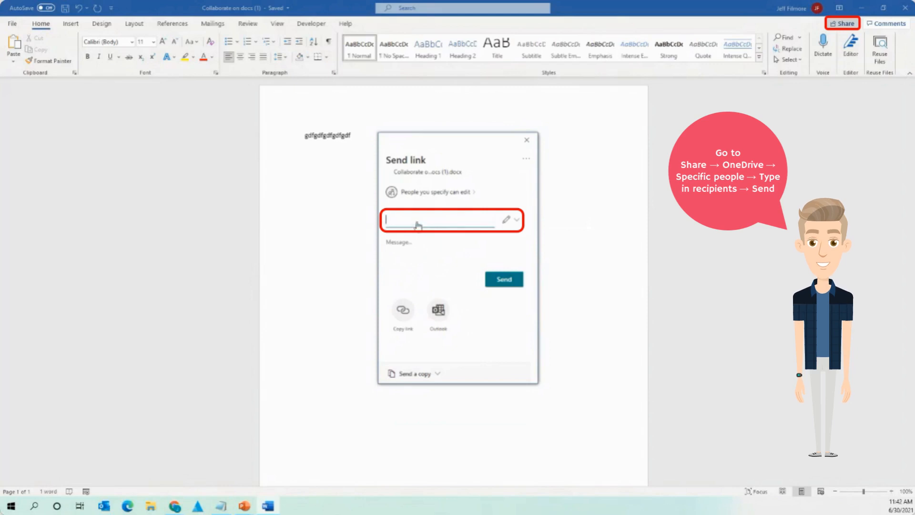
text(mar)
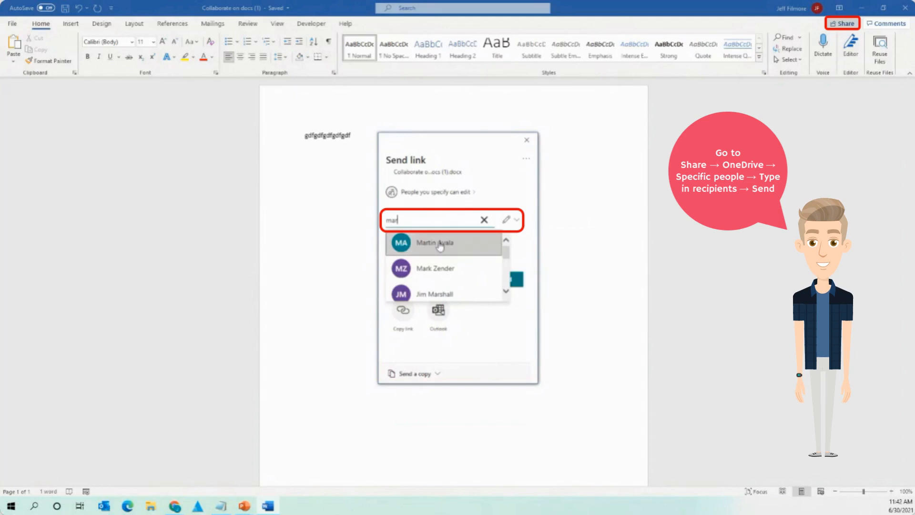
click(418, 245)
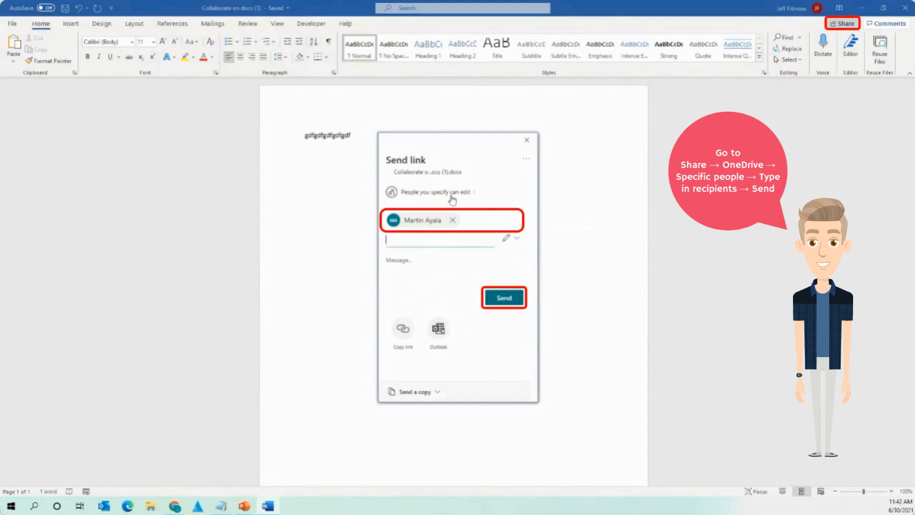
click(452, 219)
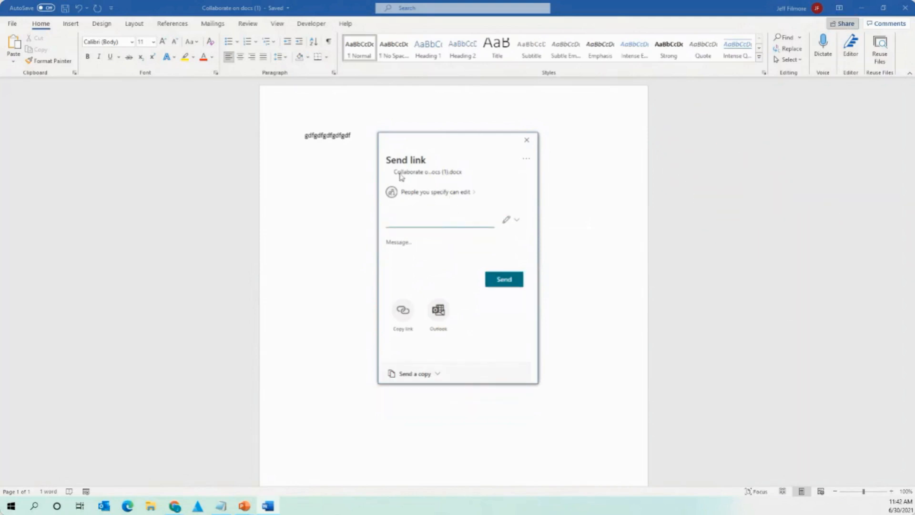
click(526, 140)
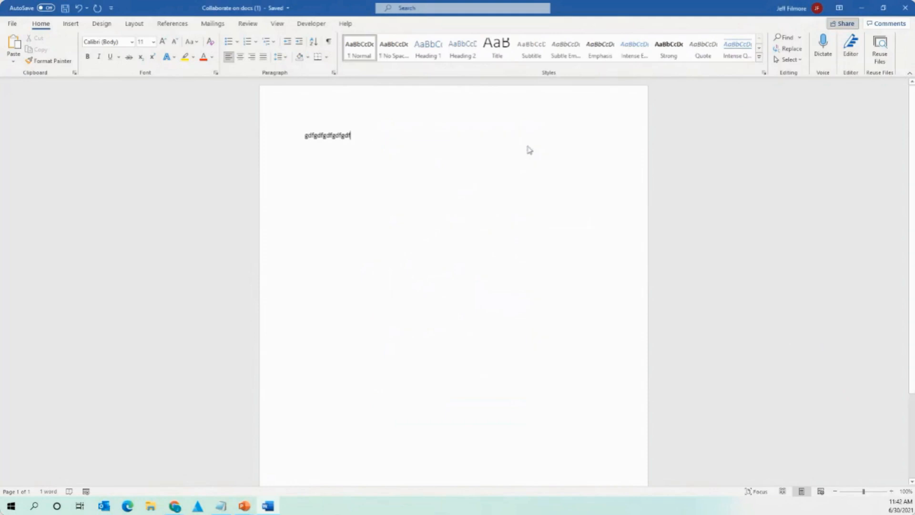
click(908, 5)
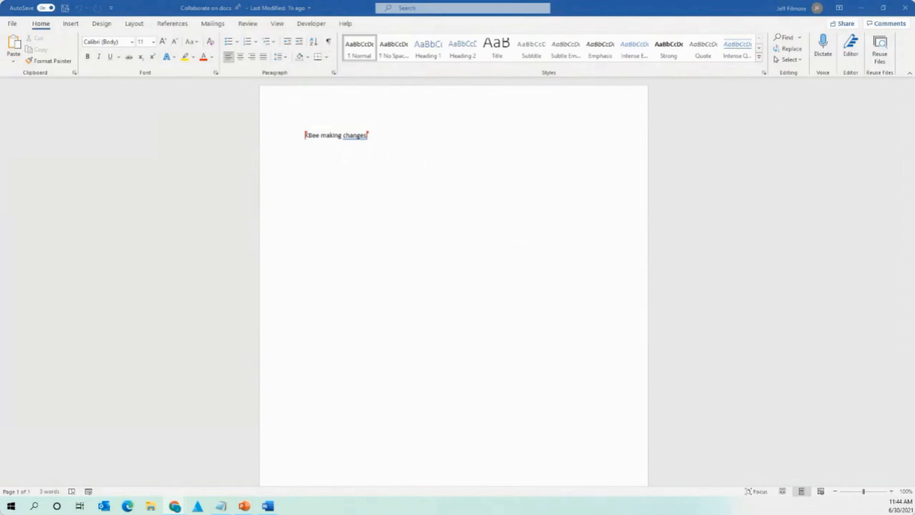
Arrange Word for the web and desktop Word overlapping, both showing the 'KBee making changes' line.
drag(0, 214, 562, 231)
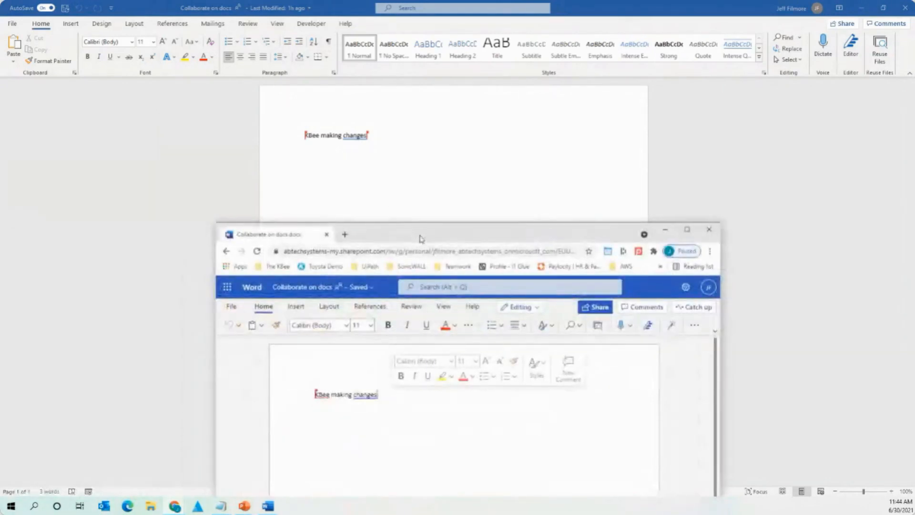
drag(421, 238, 432, 58)
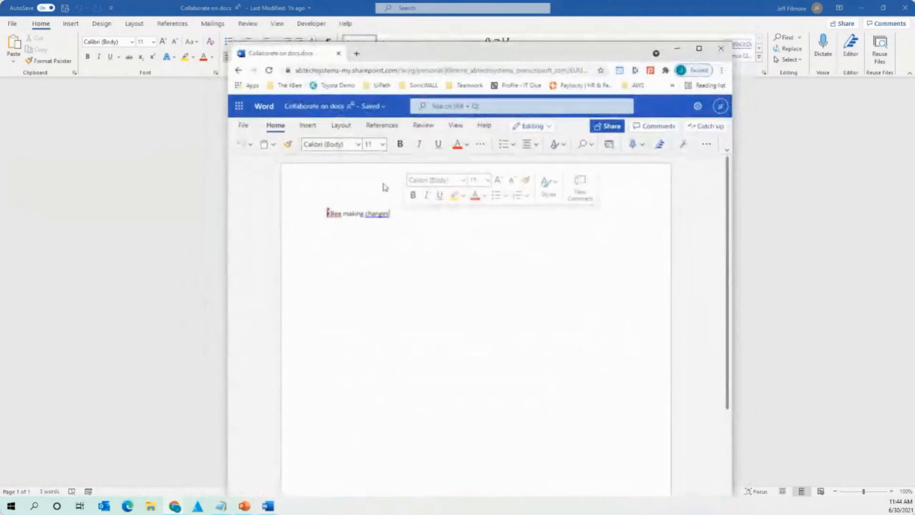
click(387, 233)
click(352, 214)
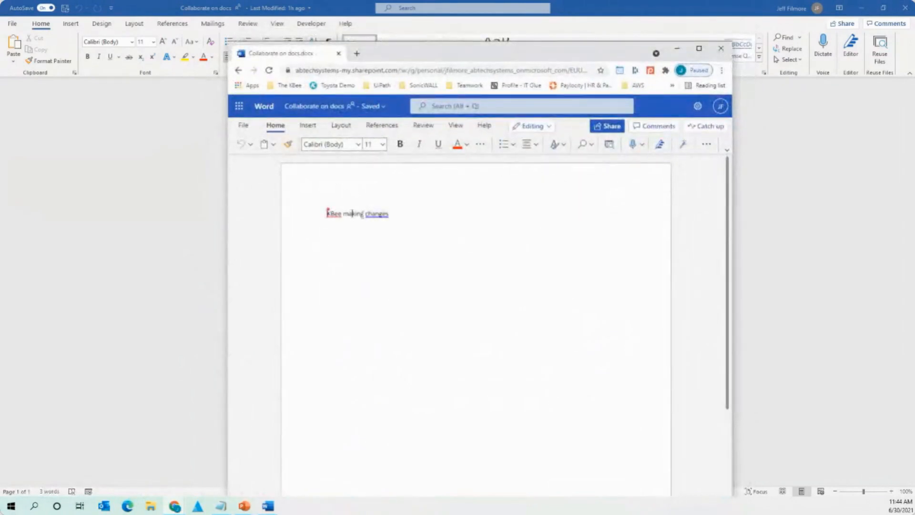
drag(432, 53, 363, 42)
click(268, 506)
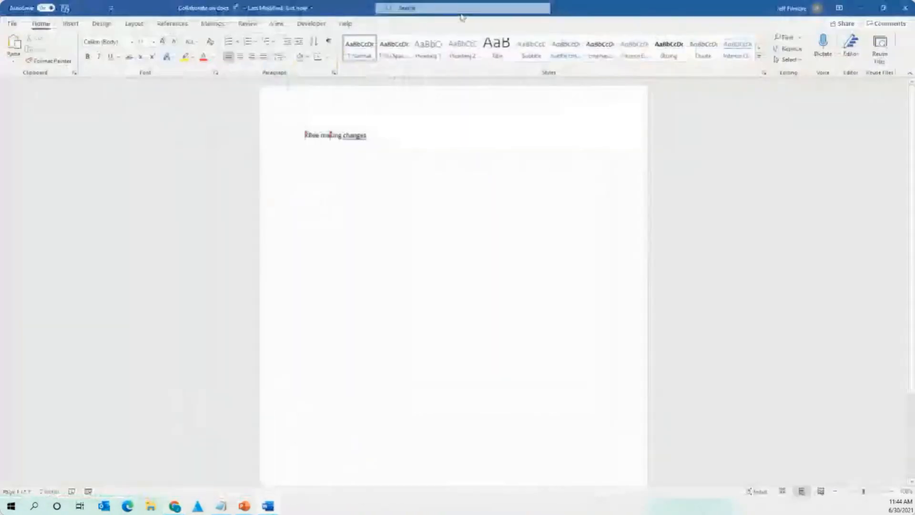
drag(584, 5, 517, 252)
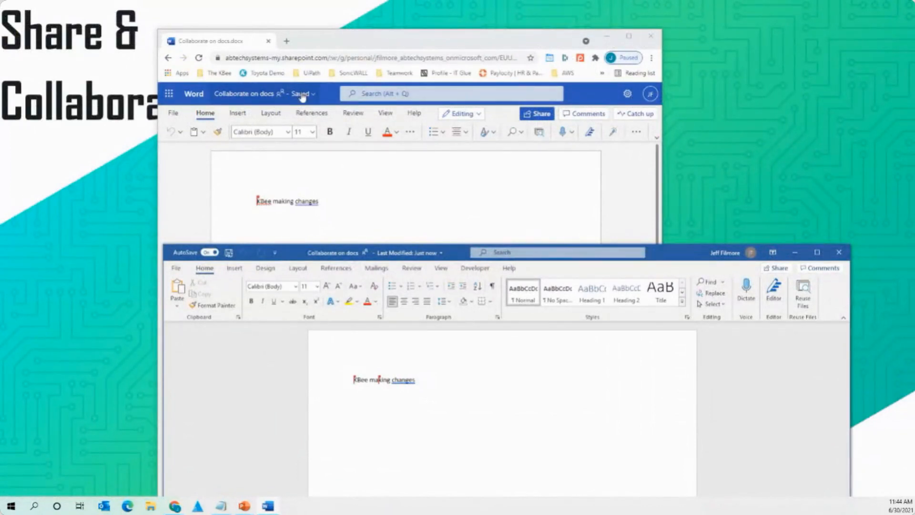
Add a new line 'Here is text' in the online document.
click(343, 204)
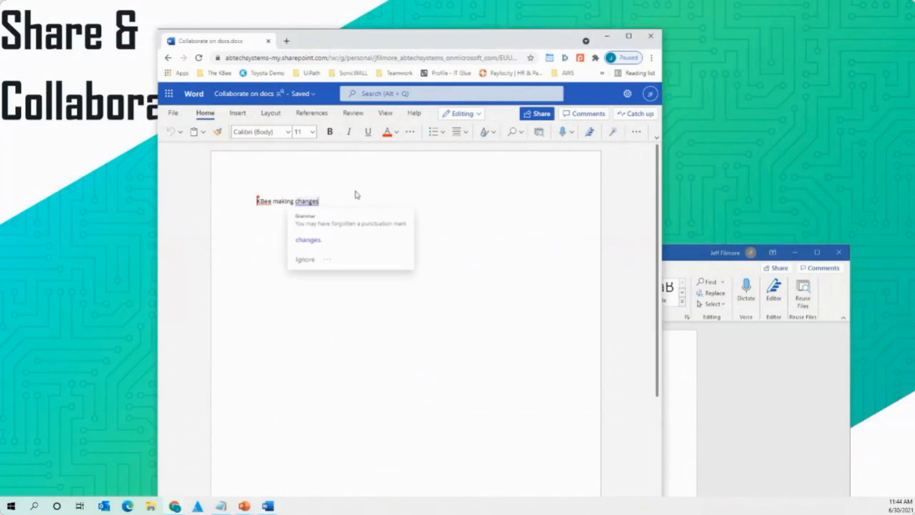
key(Return)
key(Return)
key(Return)
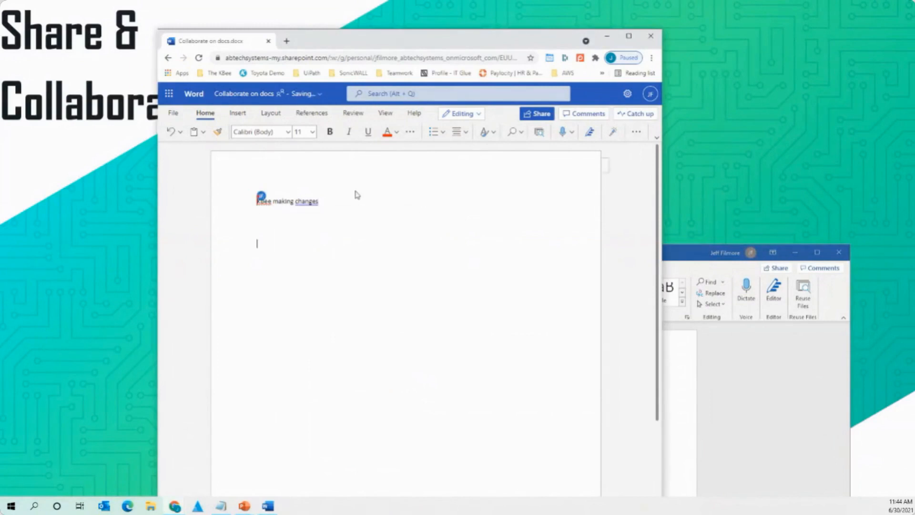
text(Here is text)
Check the co-edited 'Here is text' line in desktop Word, then close the desktop copy.
click(678, 260)
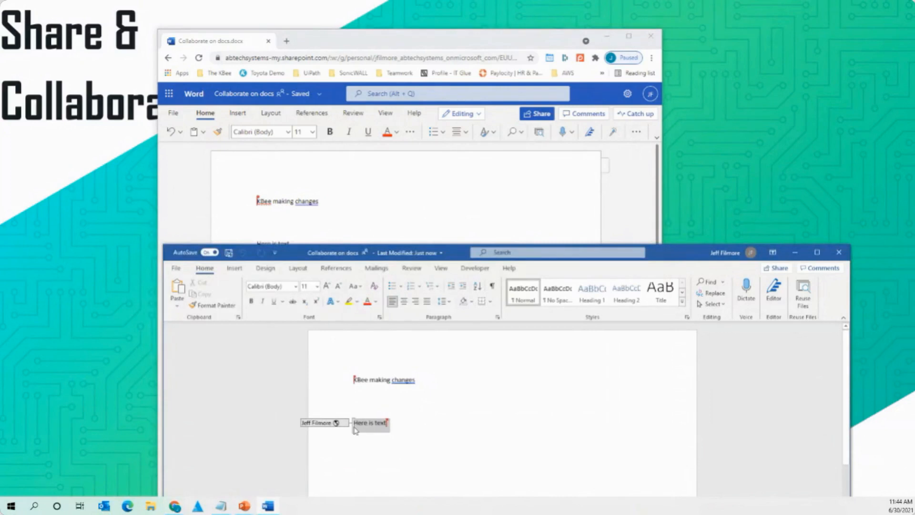
drag(684, 258, 672, 280)
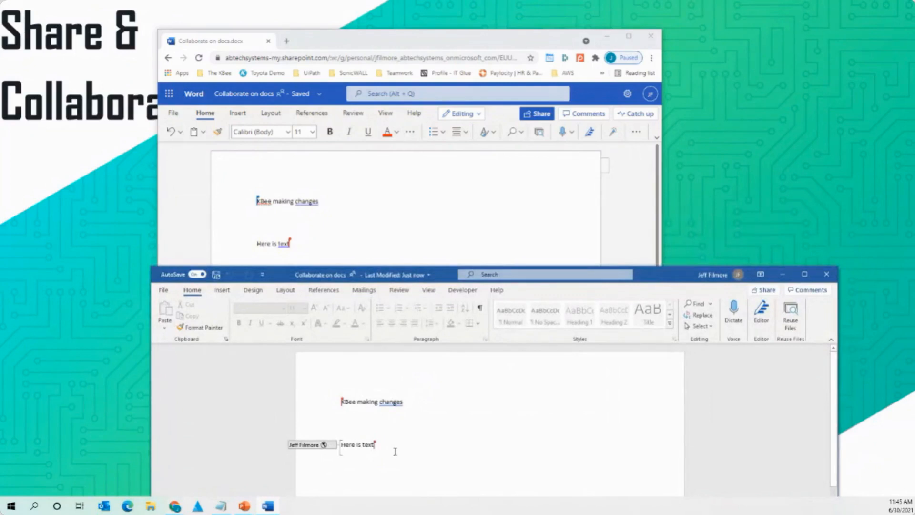
mouse_move(309, 448)
drag(384, 444, 343, 447)
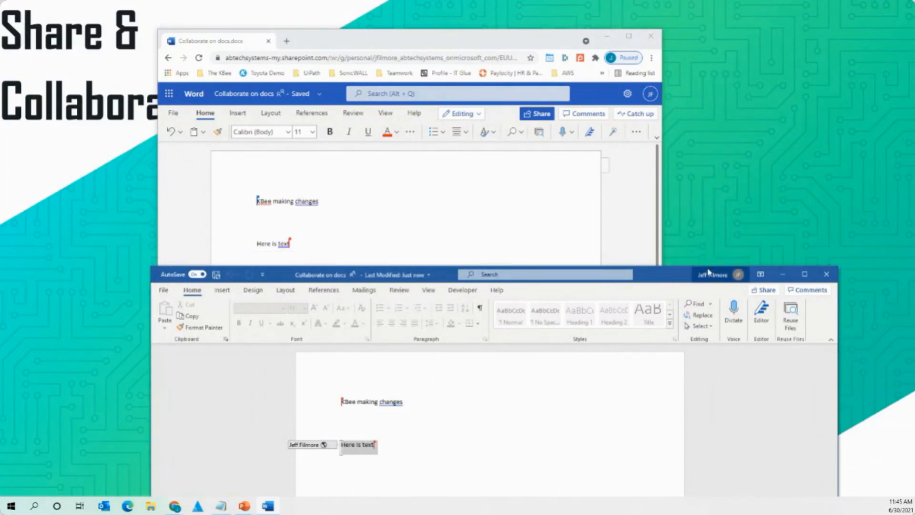
drag(708, 272, 565, 111)
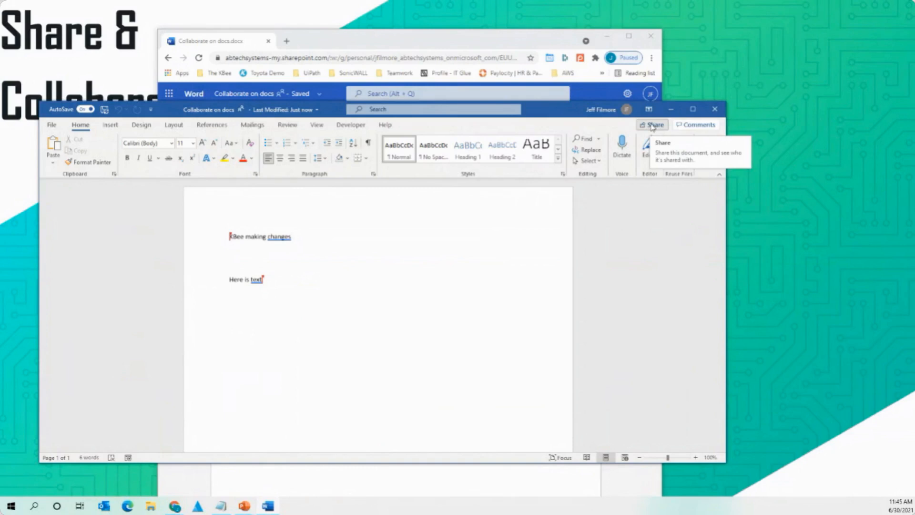
click(715, 110)
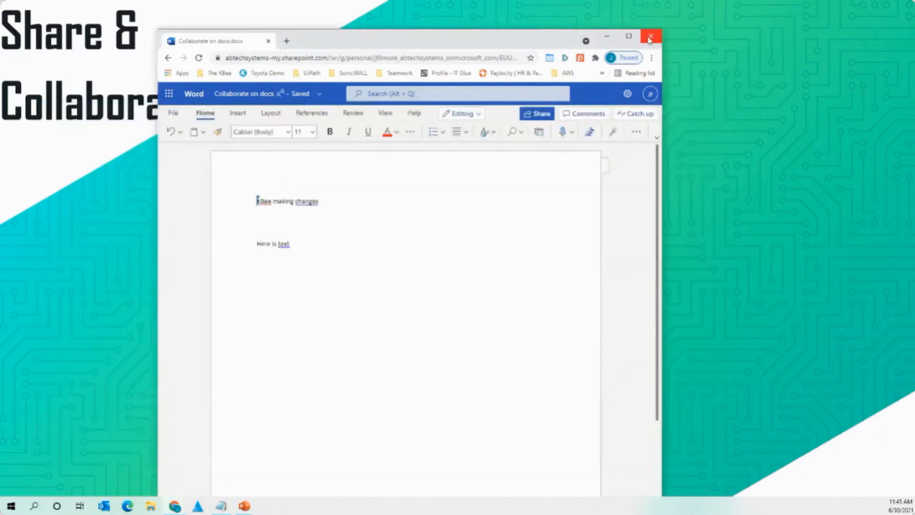
Close the browser and advance the slideshow to the Editor feature slide's second bullet.
click(648, 38)
click(582, 270)
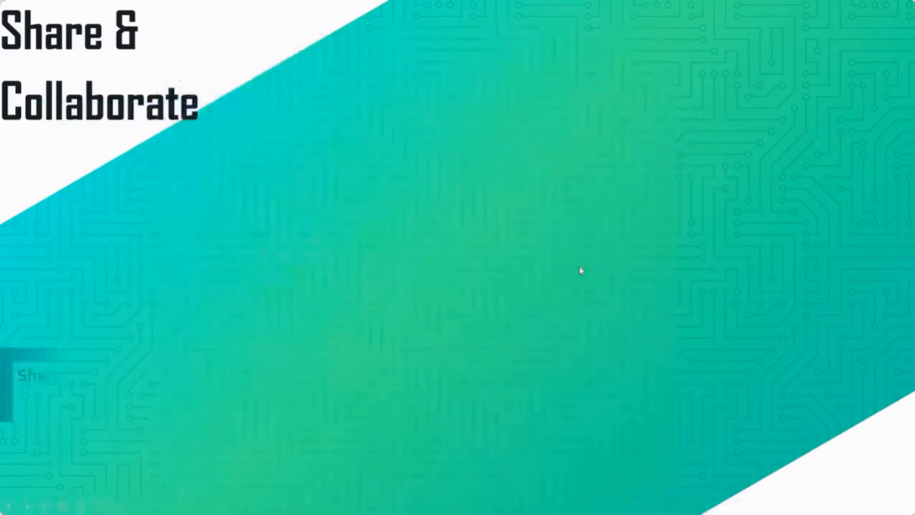
click(482, 150)
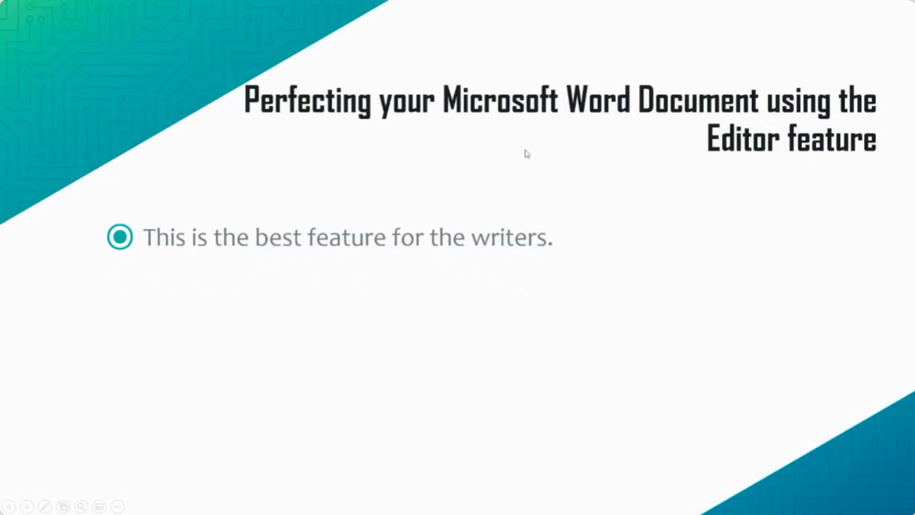
click(514, 172)
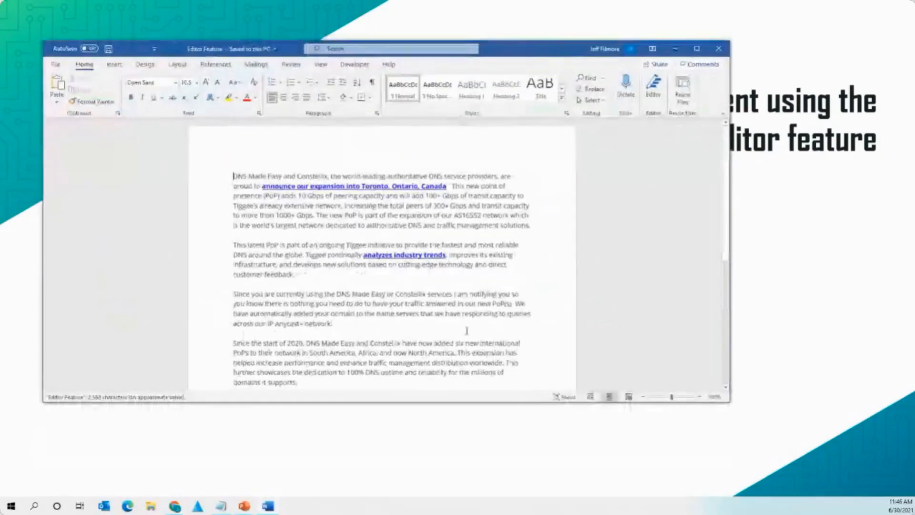
Maximize Word, run Editor showing 16 suggestions (15 spelling), widen its pane, then close the document.
click(696, 50)
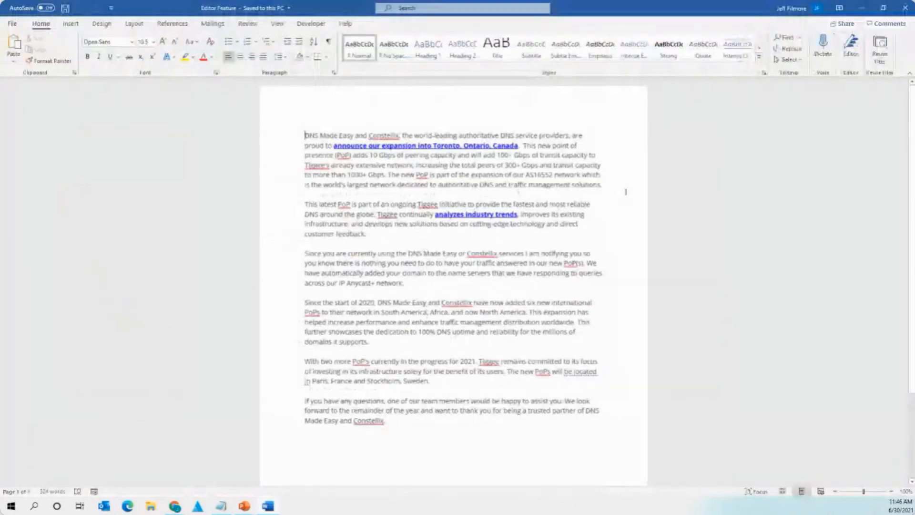
click(850, 48)
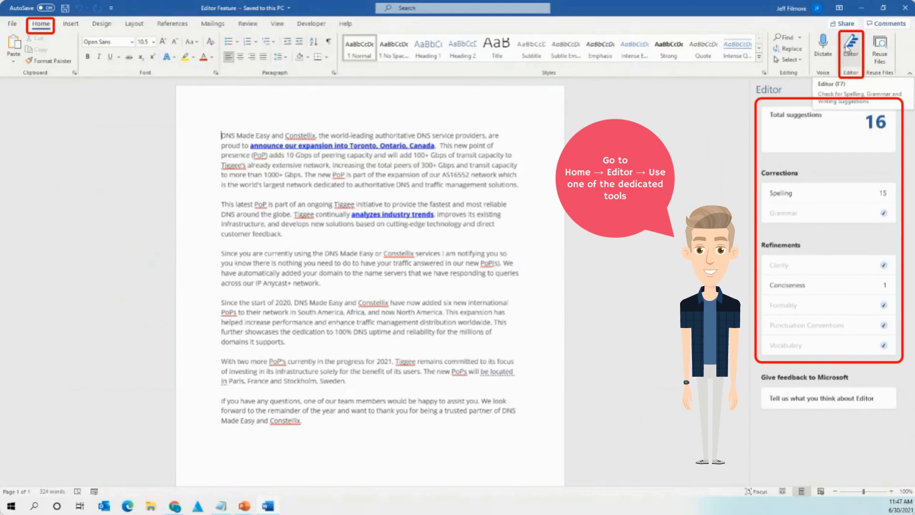
drag(749, 190, 713, 204)
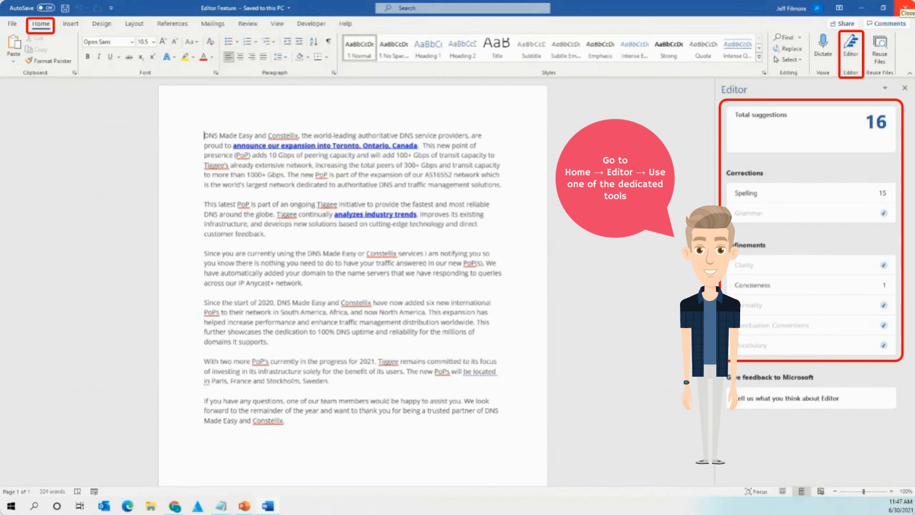
click(905, 7)
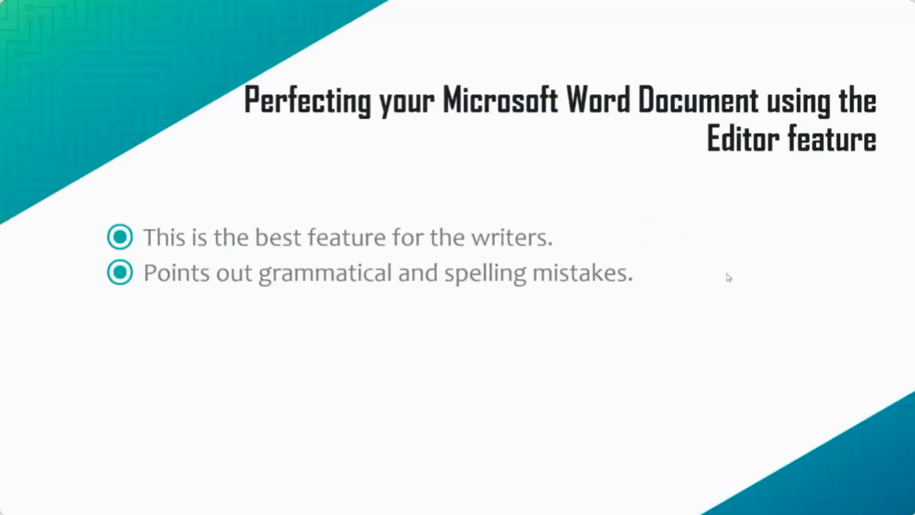
Reveal the remaining Editor bullets, the Use Editor diagram, and the first Rewrite feature bullet.
click(512, 167)
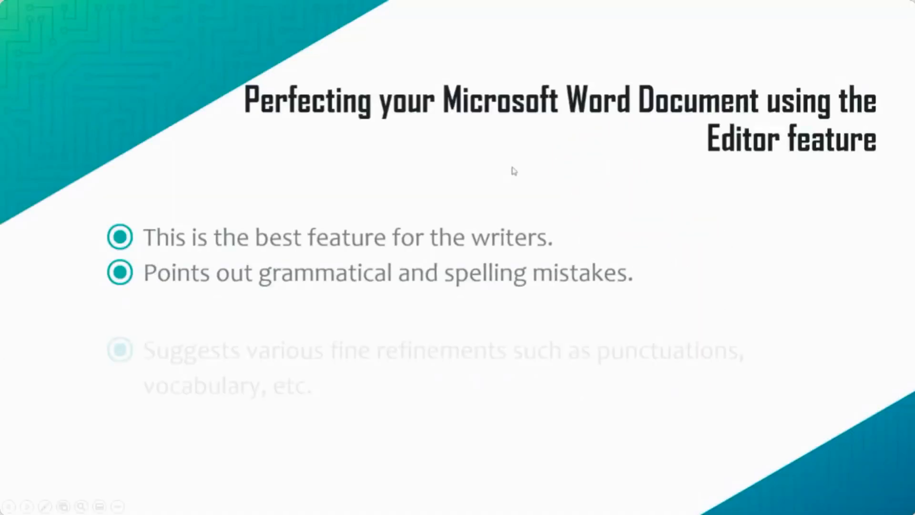
click(587, 395)
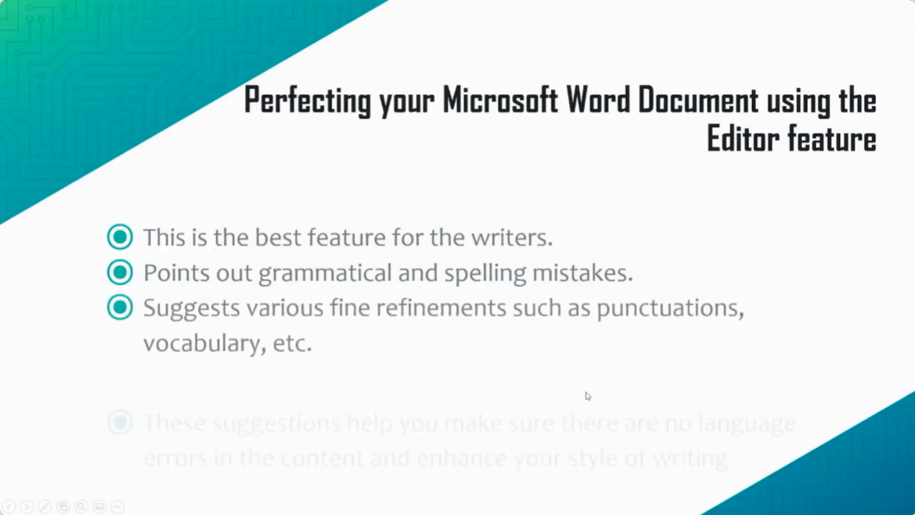
click(599, 227)
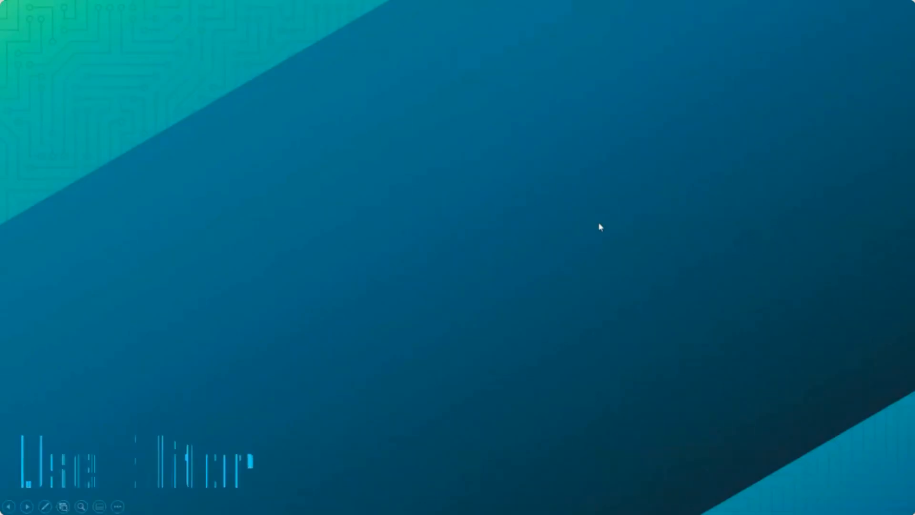
click(608, 326)
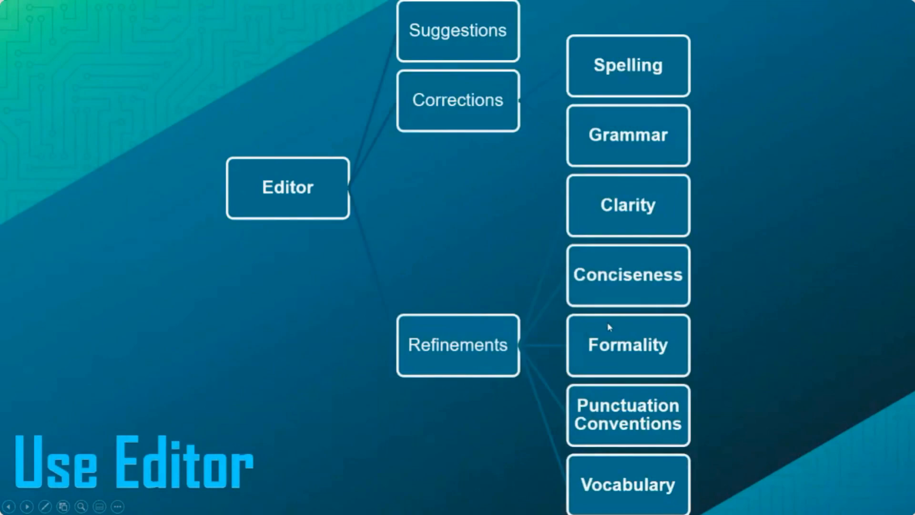
click(607, 323)
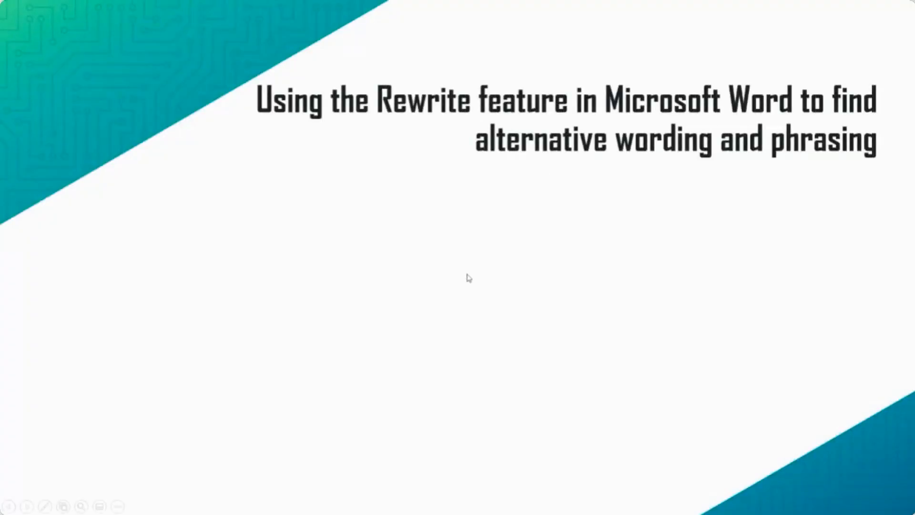
click(469, 284)
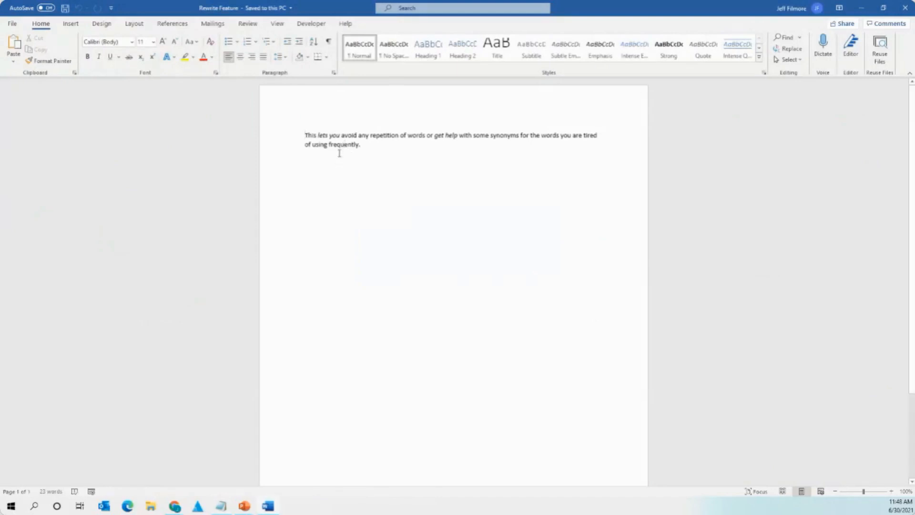
Select 'lets you' and open Rewrite Suggestions, showing 'This allows you to' and 'It allows you to'.
drag(339, 136, 318, 137)
click(320, 137)
double_click(327, 137)
click(327, 138)
drag(340, 135, 318, 135)
click(371, 176)
drag(317, 135, 341, 136)
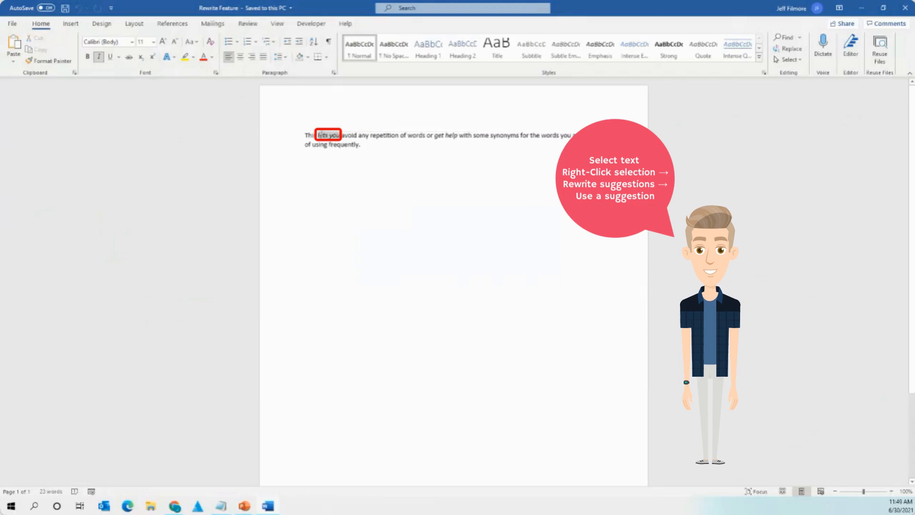
right_click(327, 139)
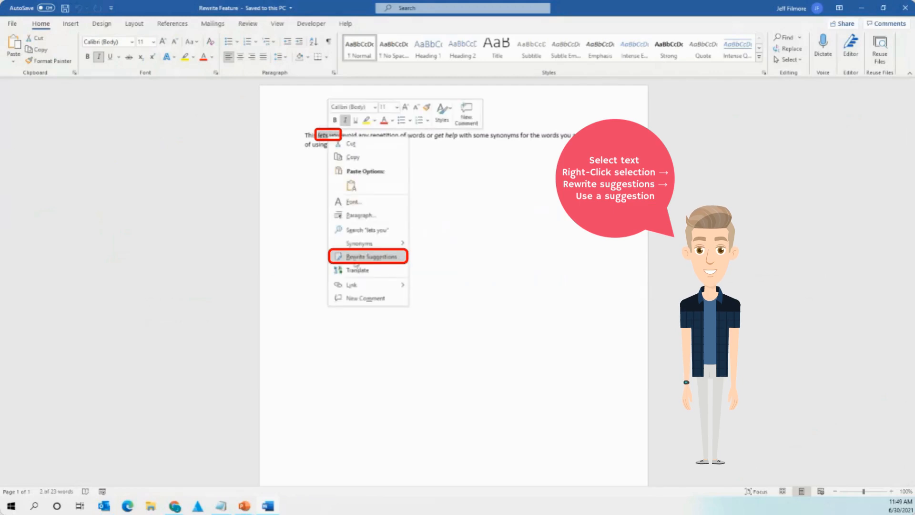
click(379, 259)
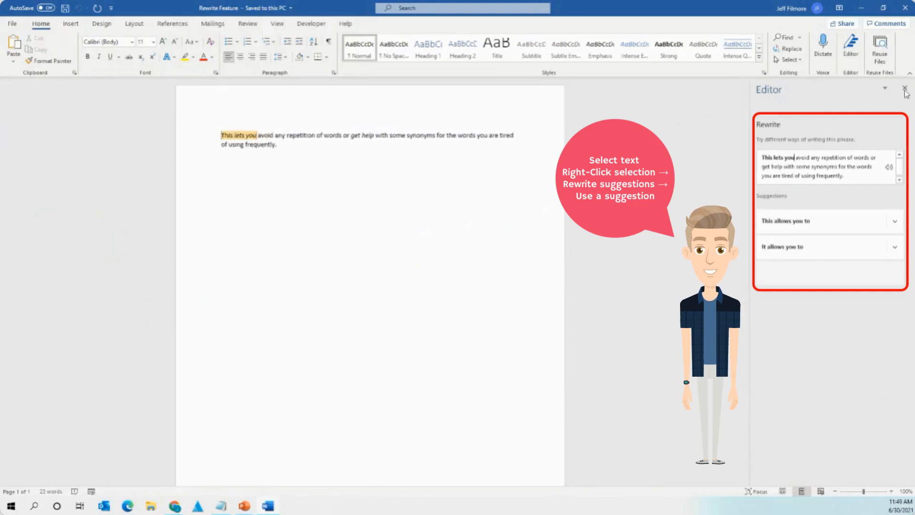
click(395, 167)
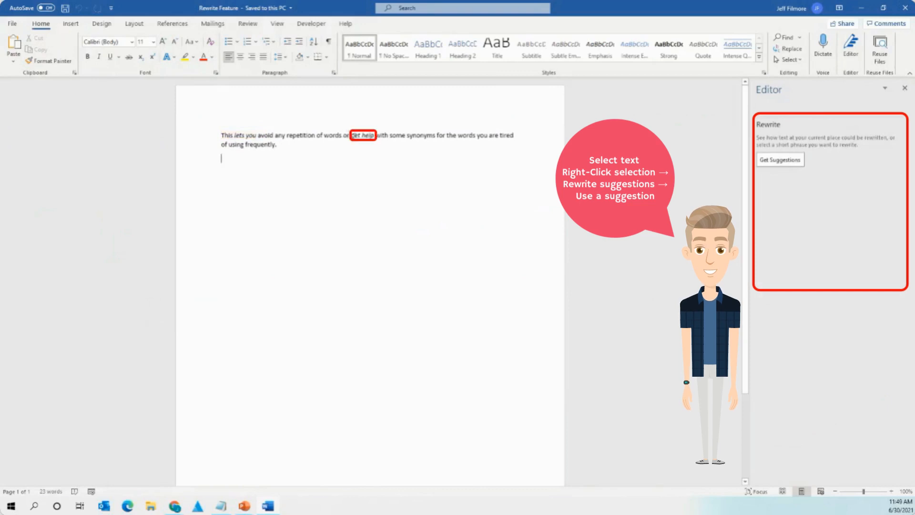
Replace 'get help' with the rewrite suggestion 'receive help', then reveal the slide's next Rewrite bullets.
drag(351, 135, 375, 136)
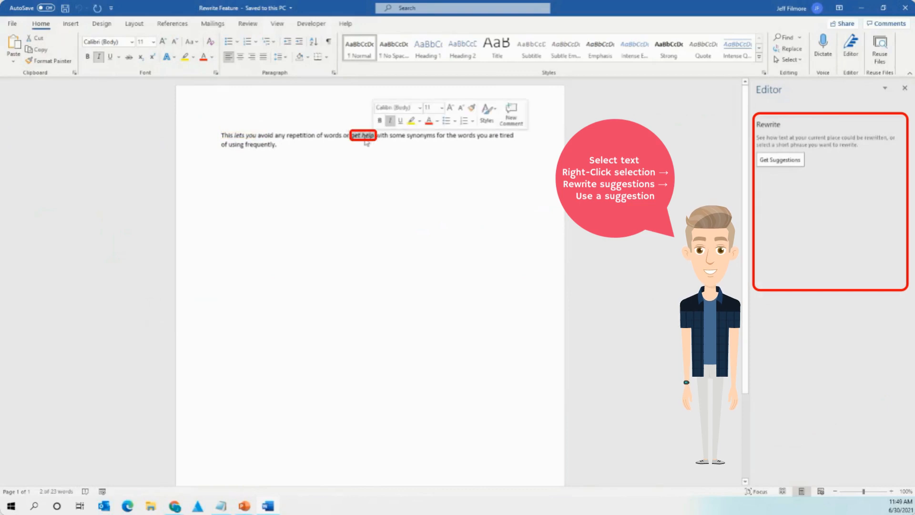
right_click(365, 142)
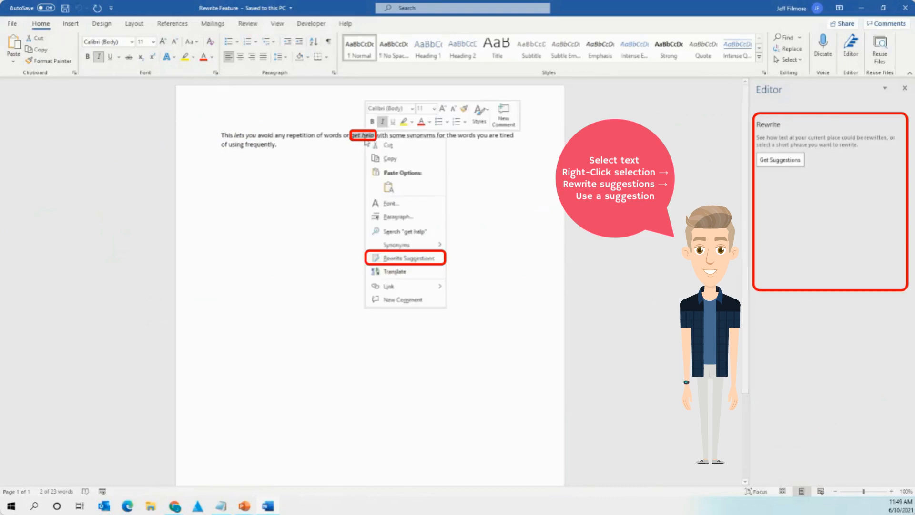
click(425, 259)
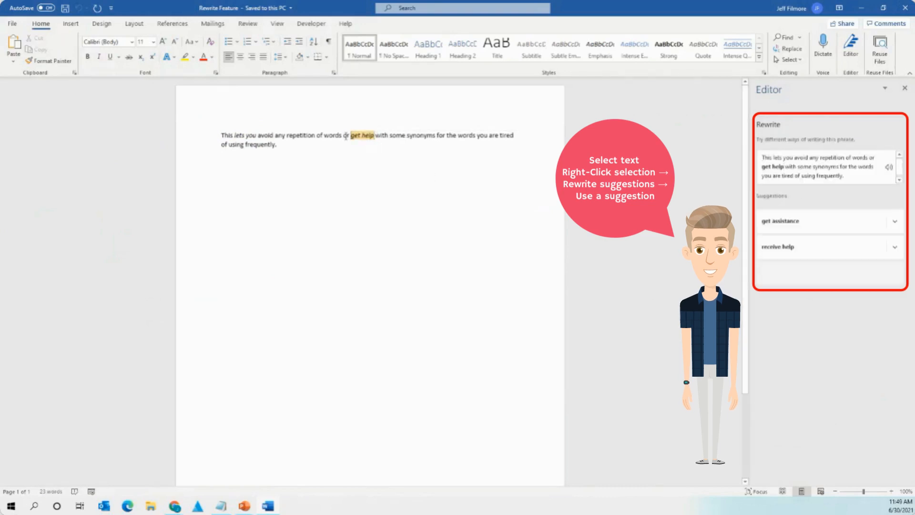
click(832, 228)
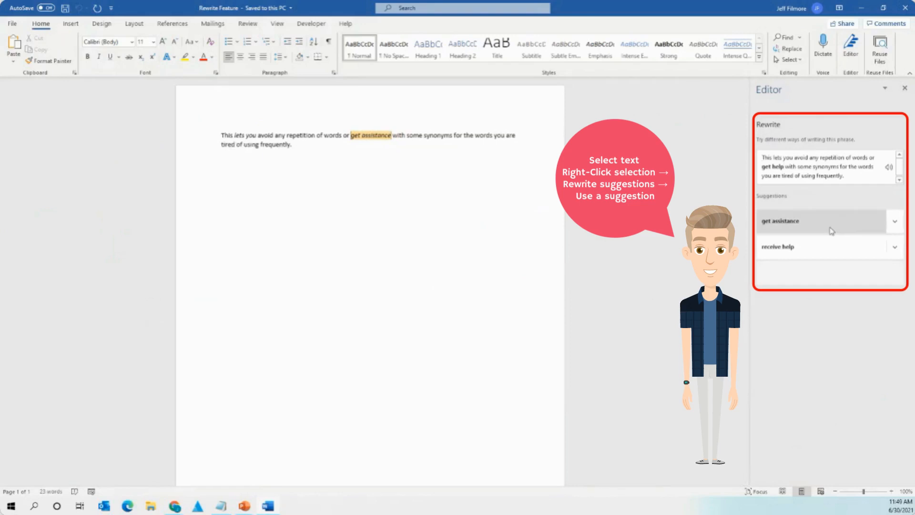
click(822, 247)
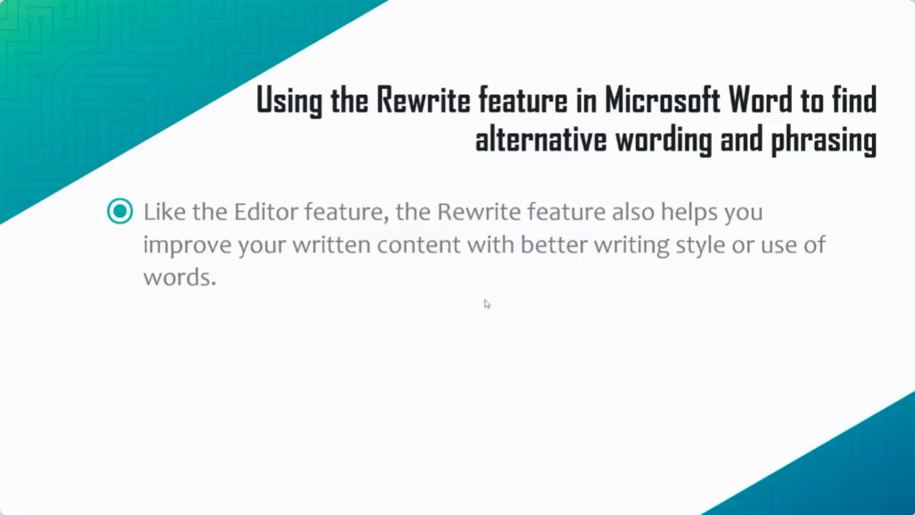
click(478, 297)
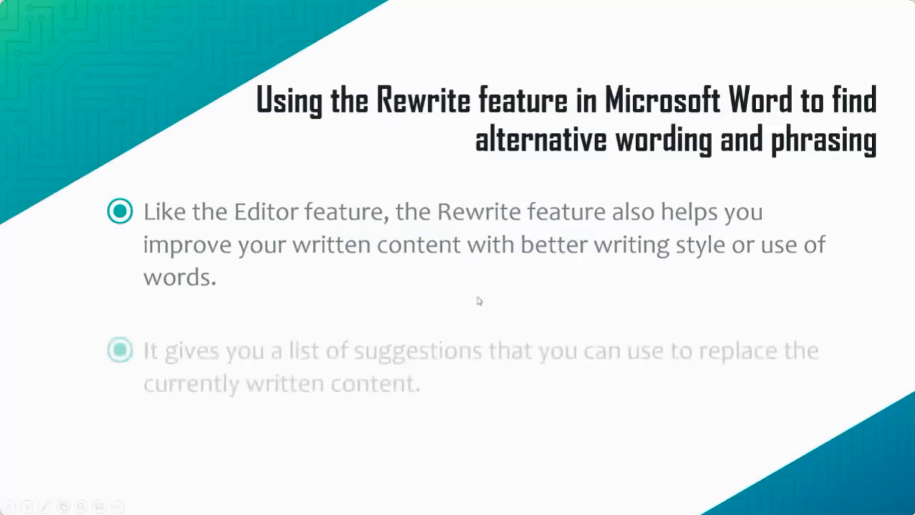
click(478, 297)
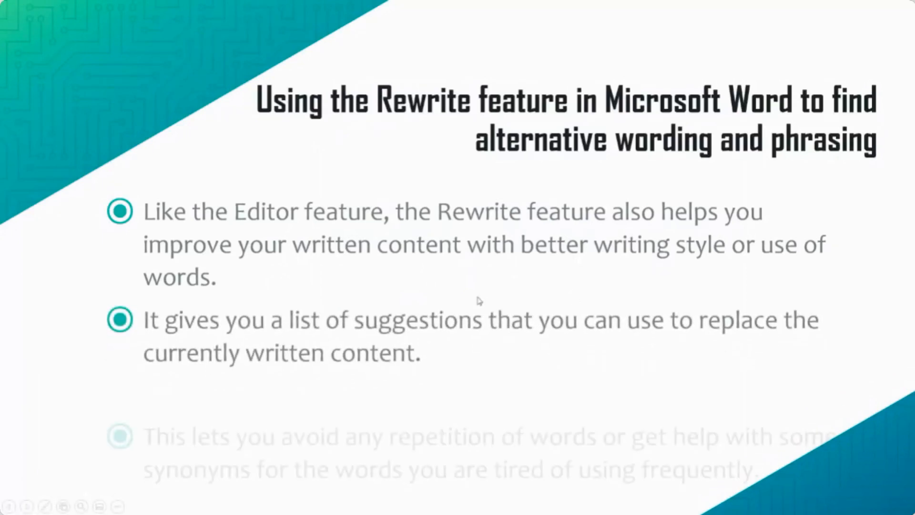